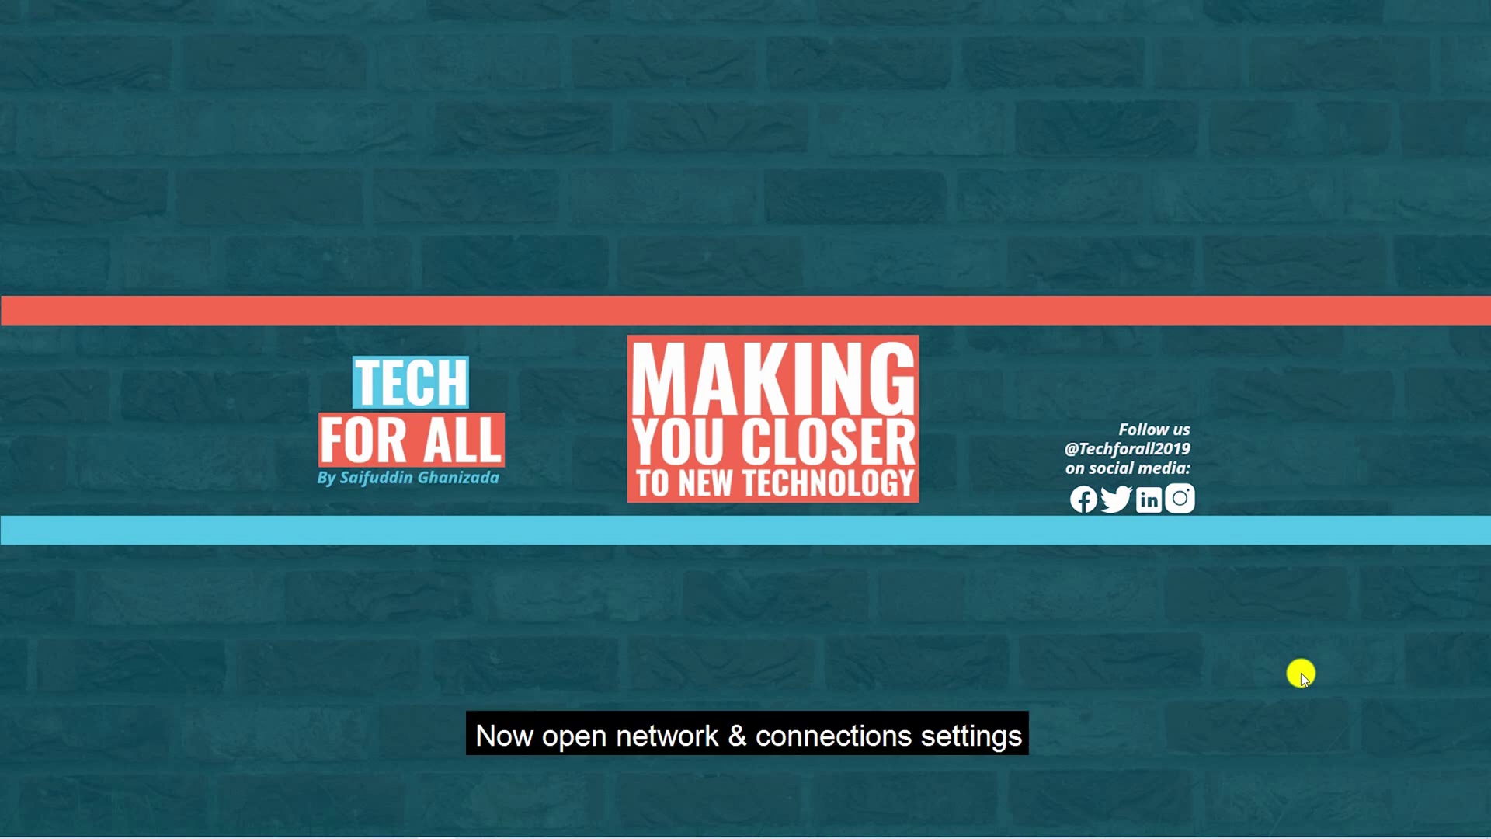
# Open Windows Network Connections by running ncpa.cpl.
pyautogui.press('super+r')
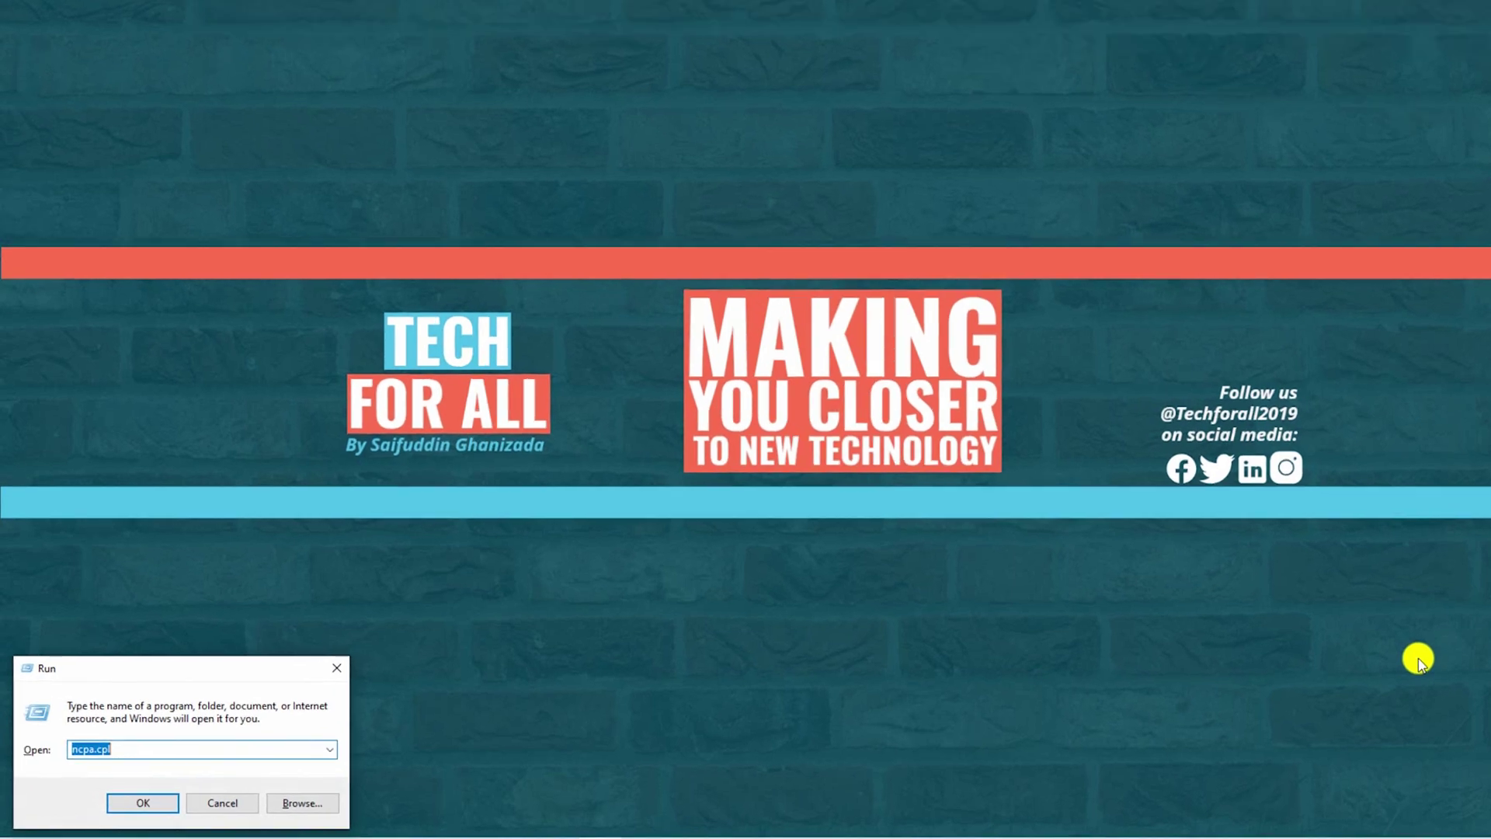
pyautogui.write('ncpa.cpl')
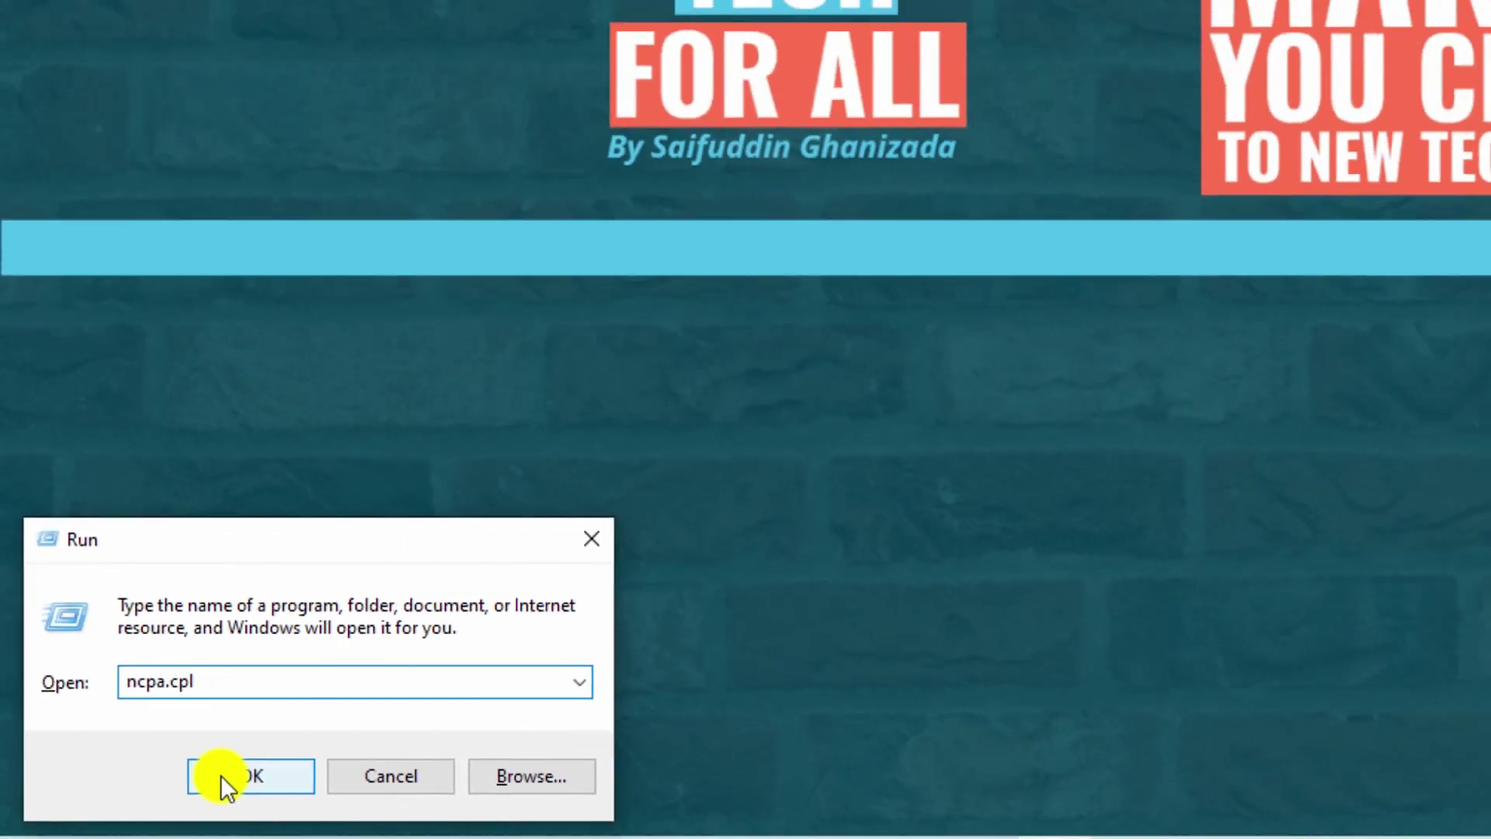
pyautogui.click(311, 759)
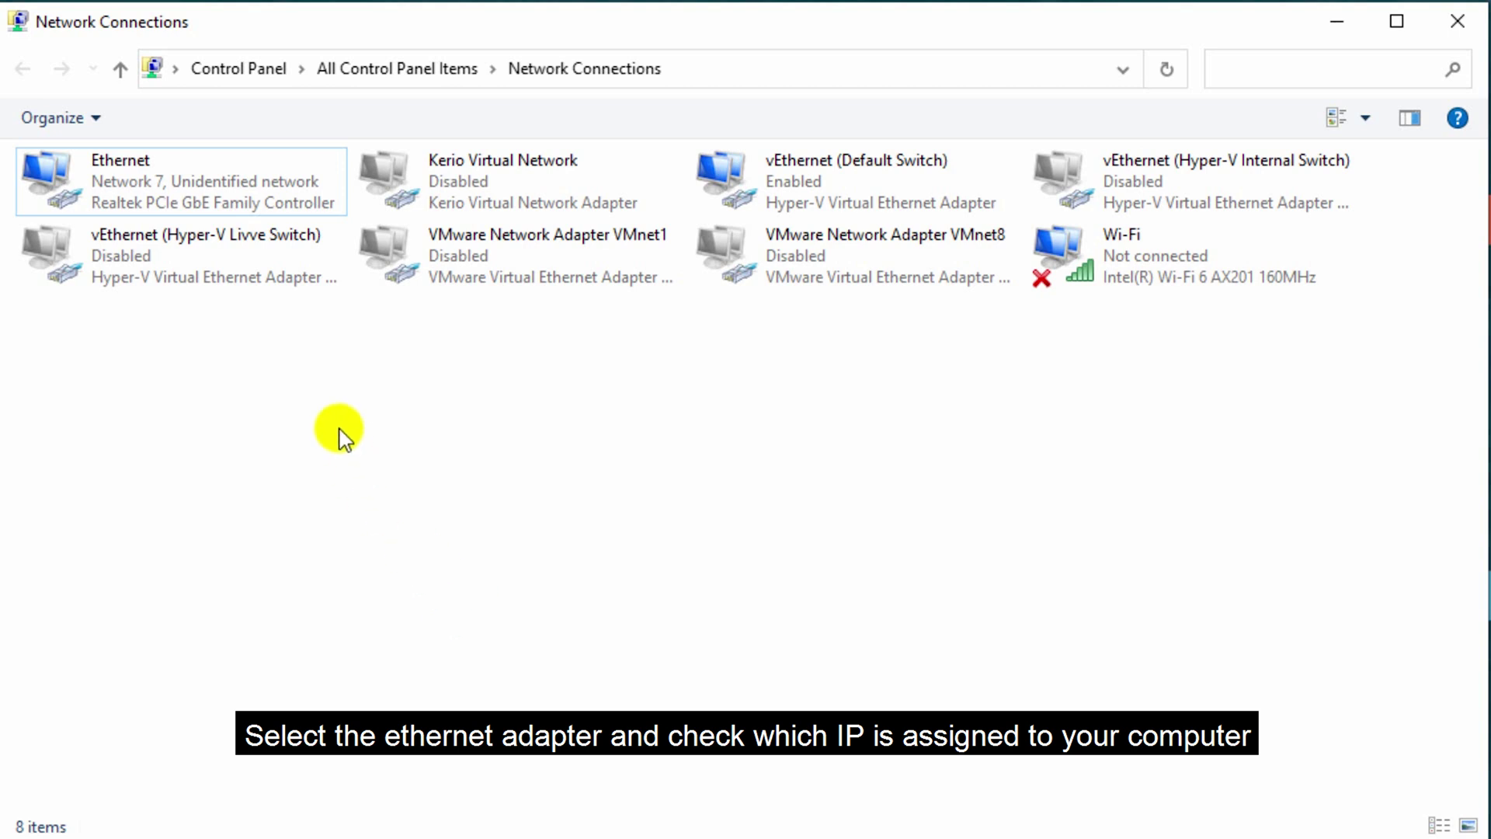
# Check the Ethernet adapter details: IPv4 192.168.0.100 and default gateway 192.168.0.1.
pyautogui.click(248, 197)
pyautogui.rightClick(248, 200)
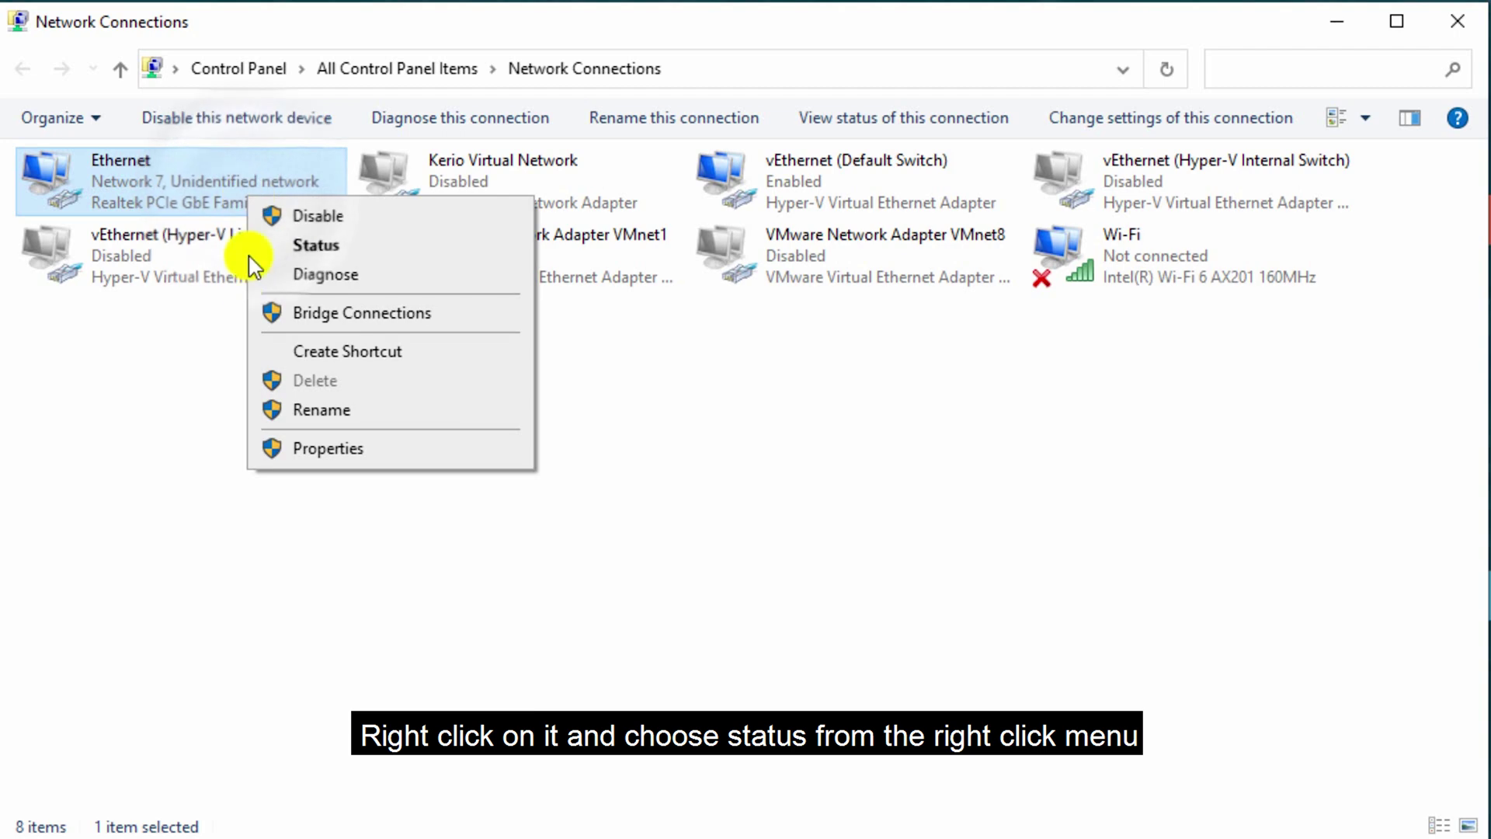
pyautogui.click(409, 243)
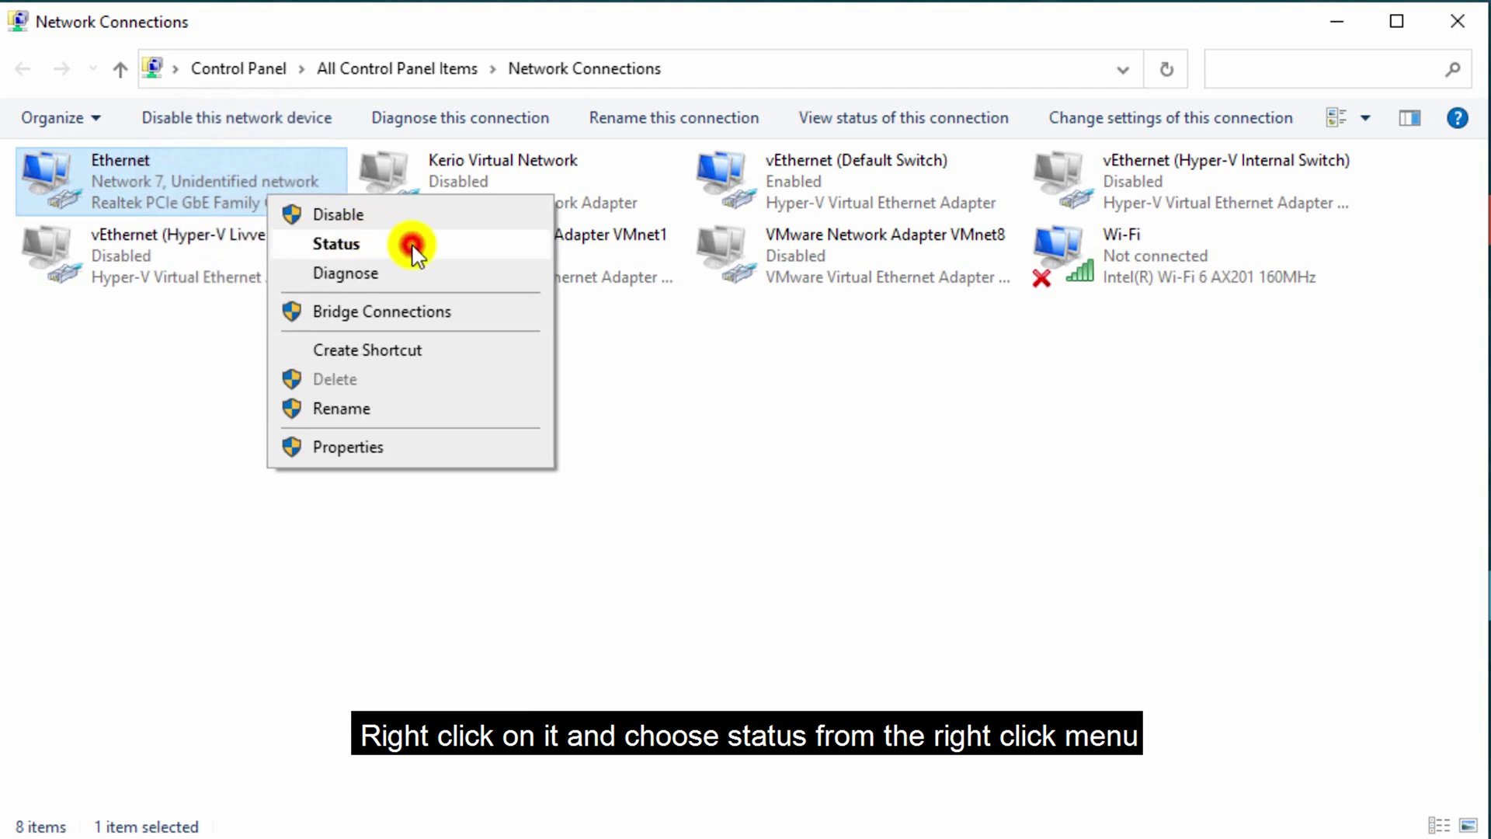
pyautogui.click(576, 378)
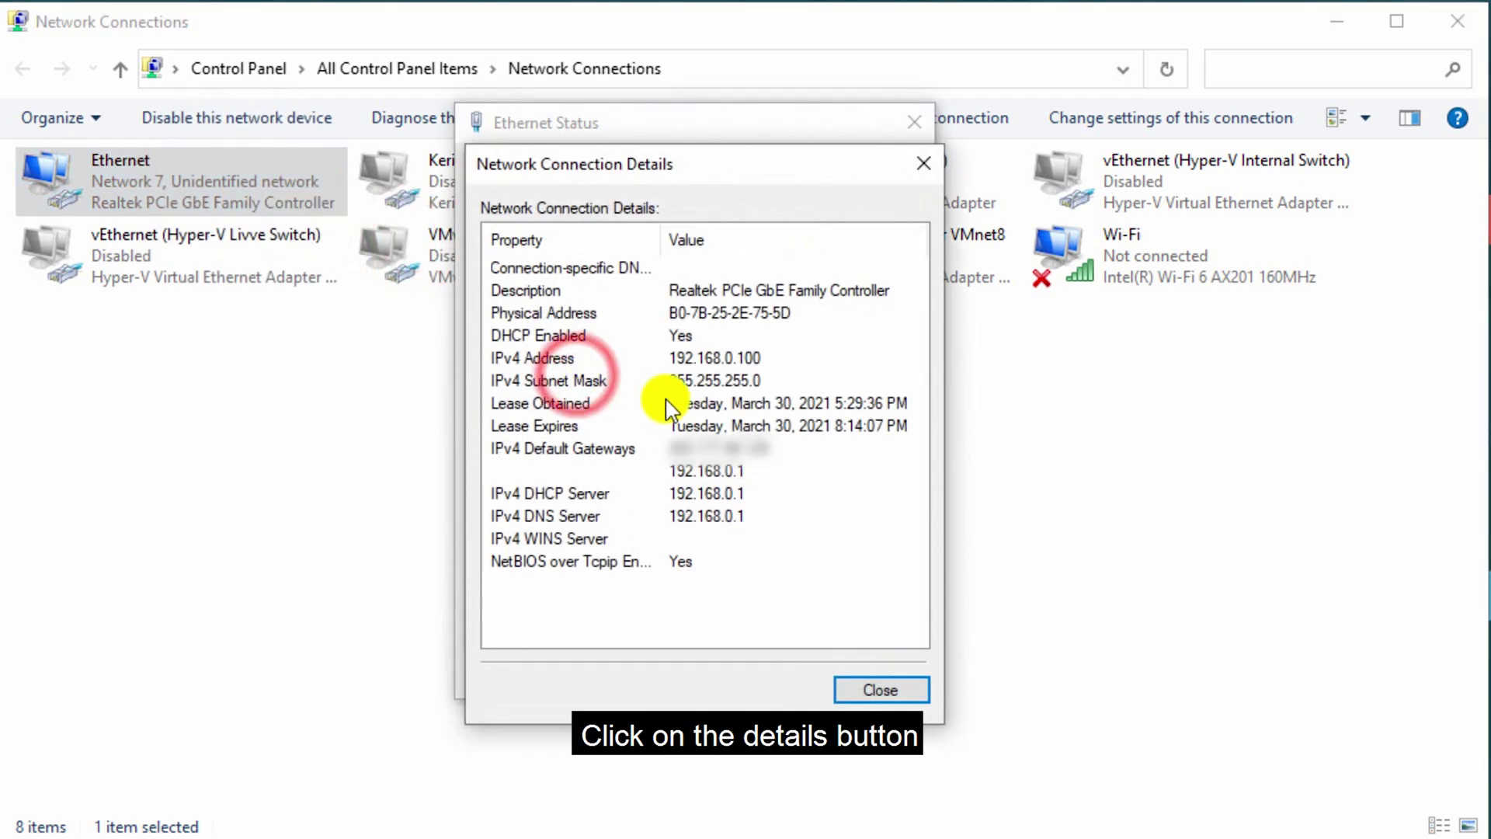
pyautogui.click(699, 357)
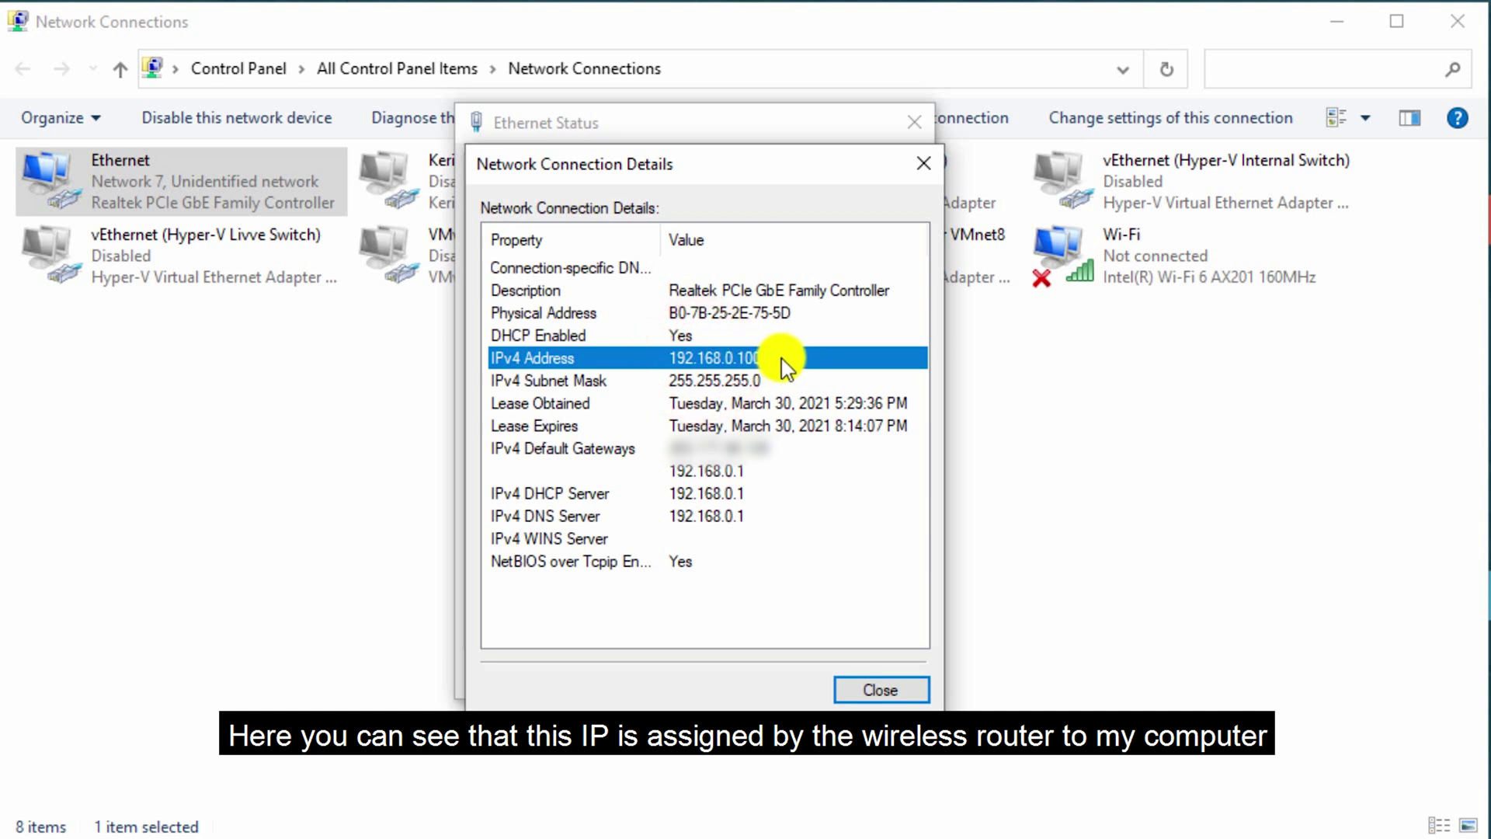
pyautogui.click(751, 473)
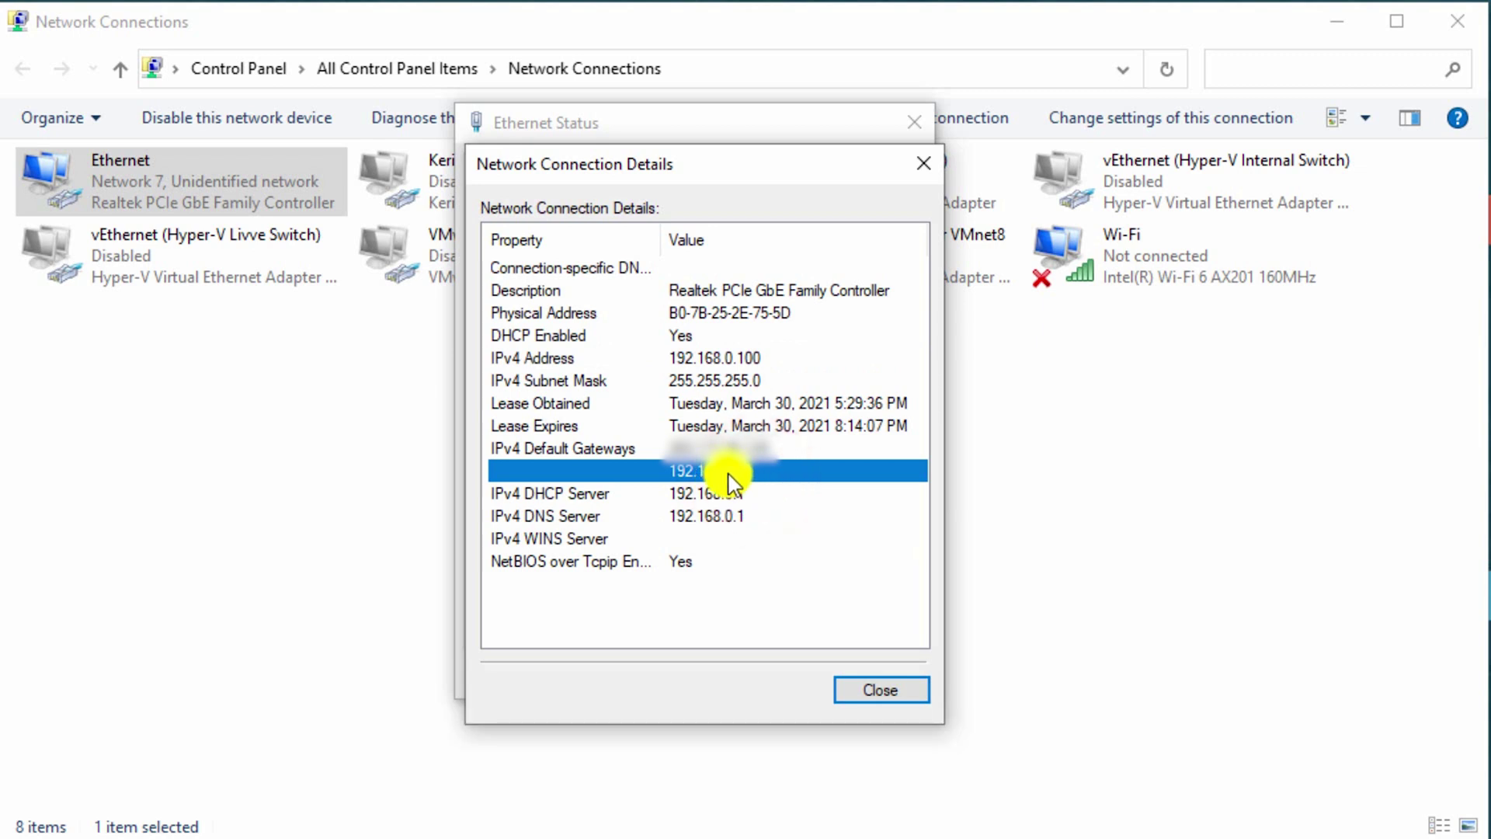
pyautogui.click(889, 688)
pyautogui.click(886, 677)
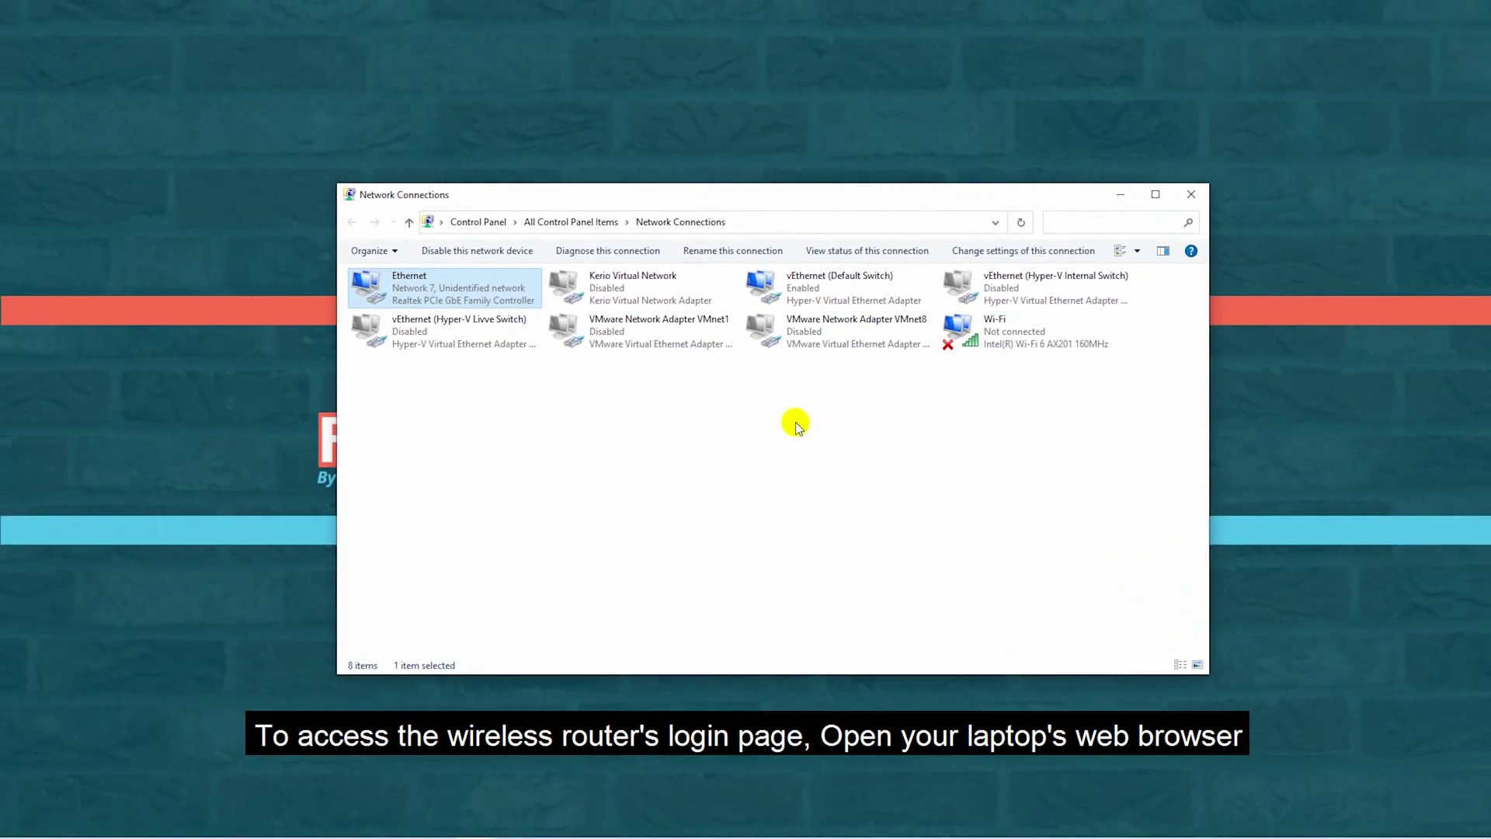
# Launch Chrome and load the router page at 192.168.0.1.
pyautogui.moveTo(566, 828)
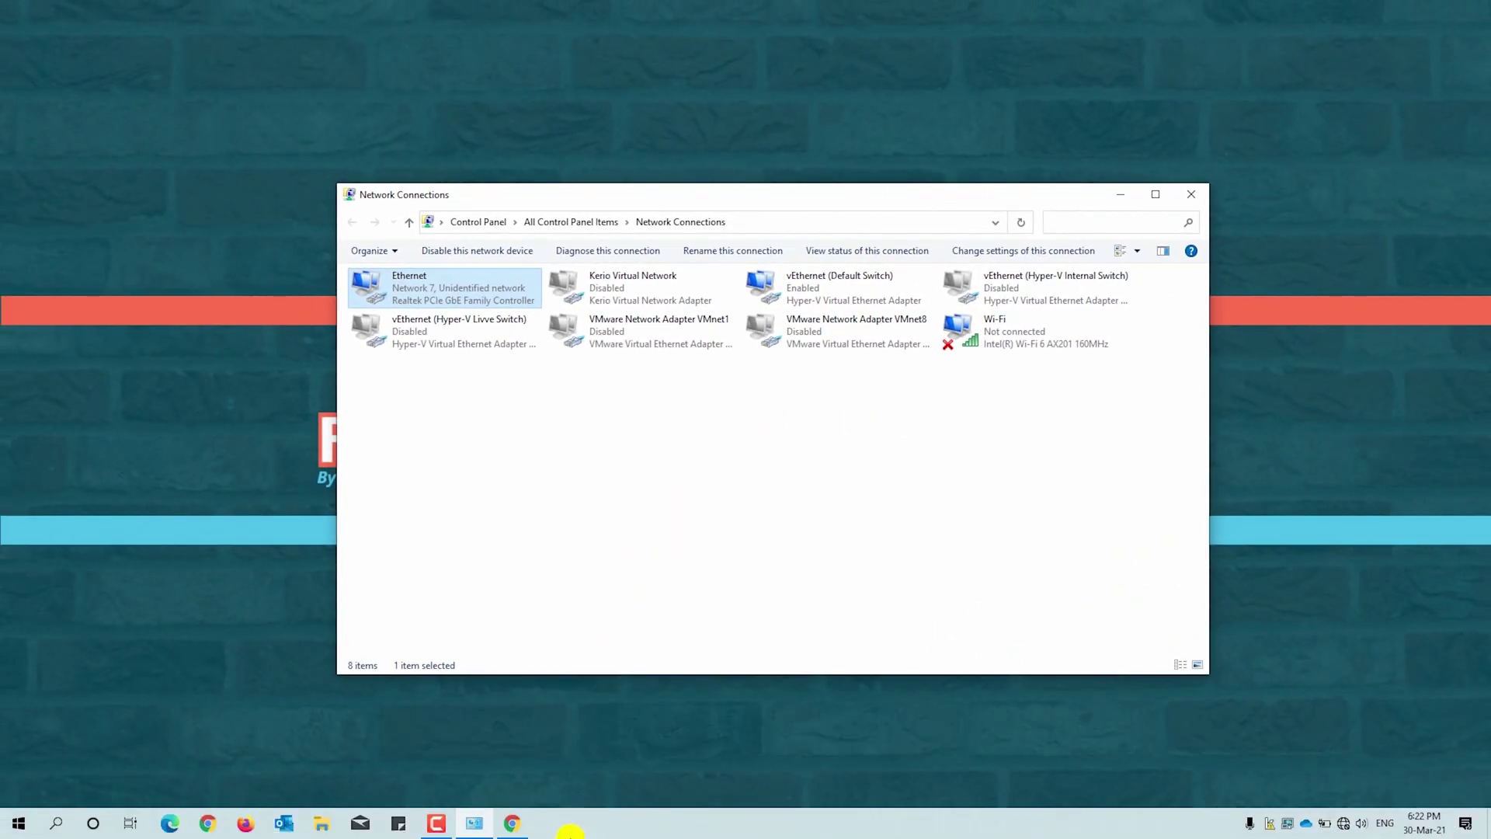
pyautogui.click(515, 822)
pyautogui.click(399, 40)
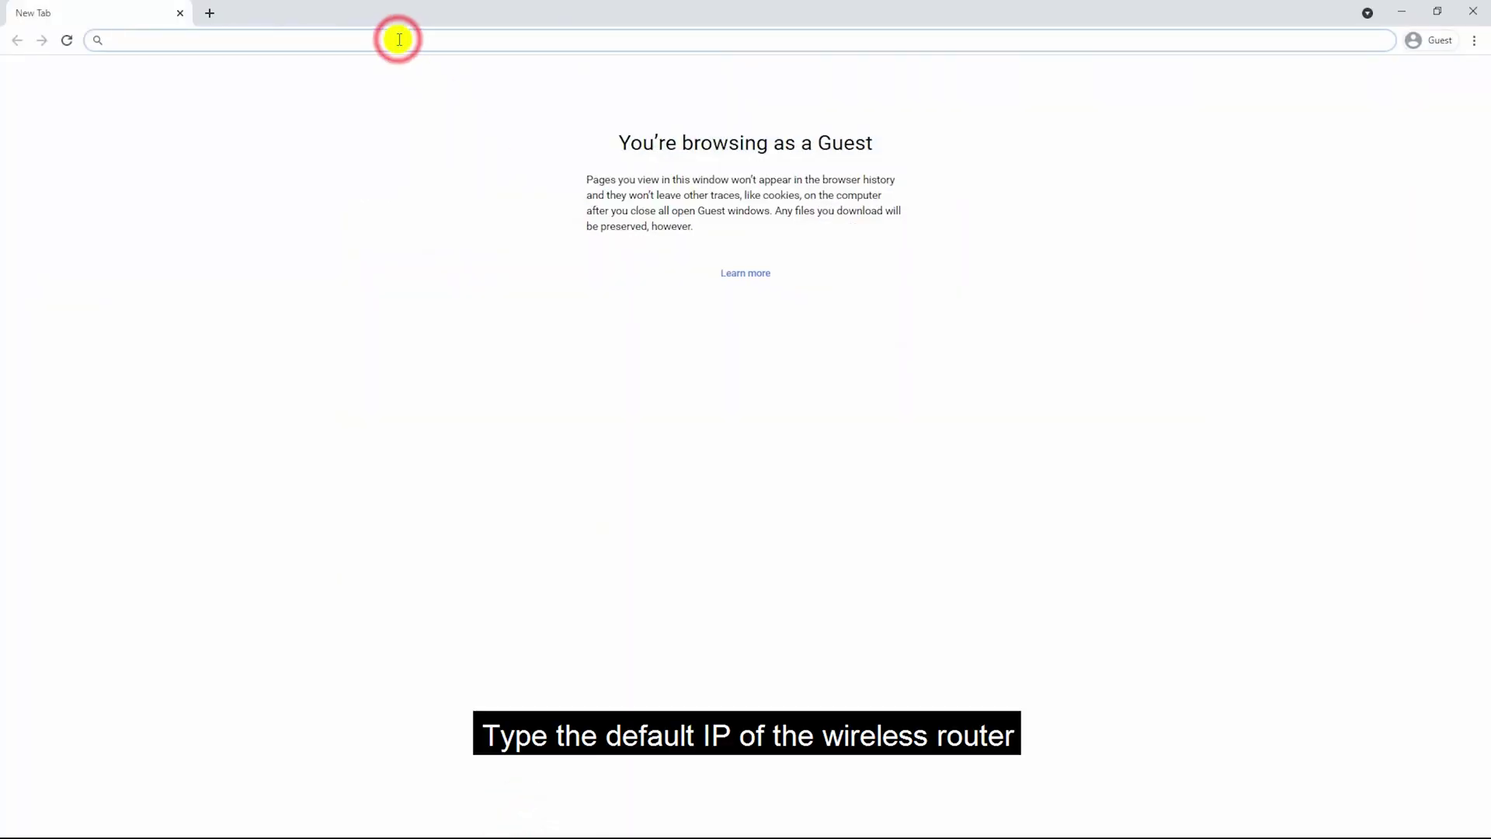
pyautogui.write('192.168.0')
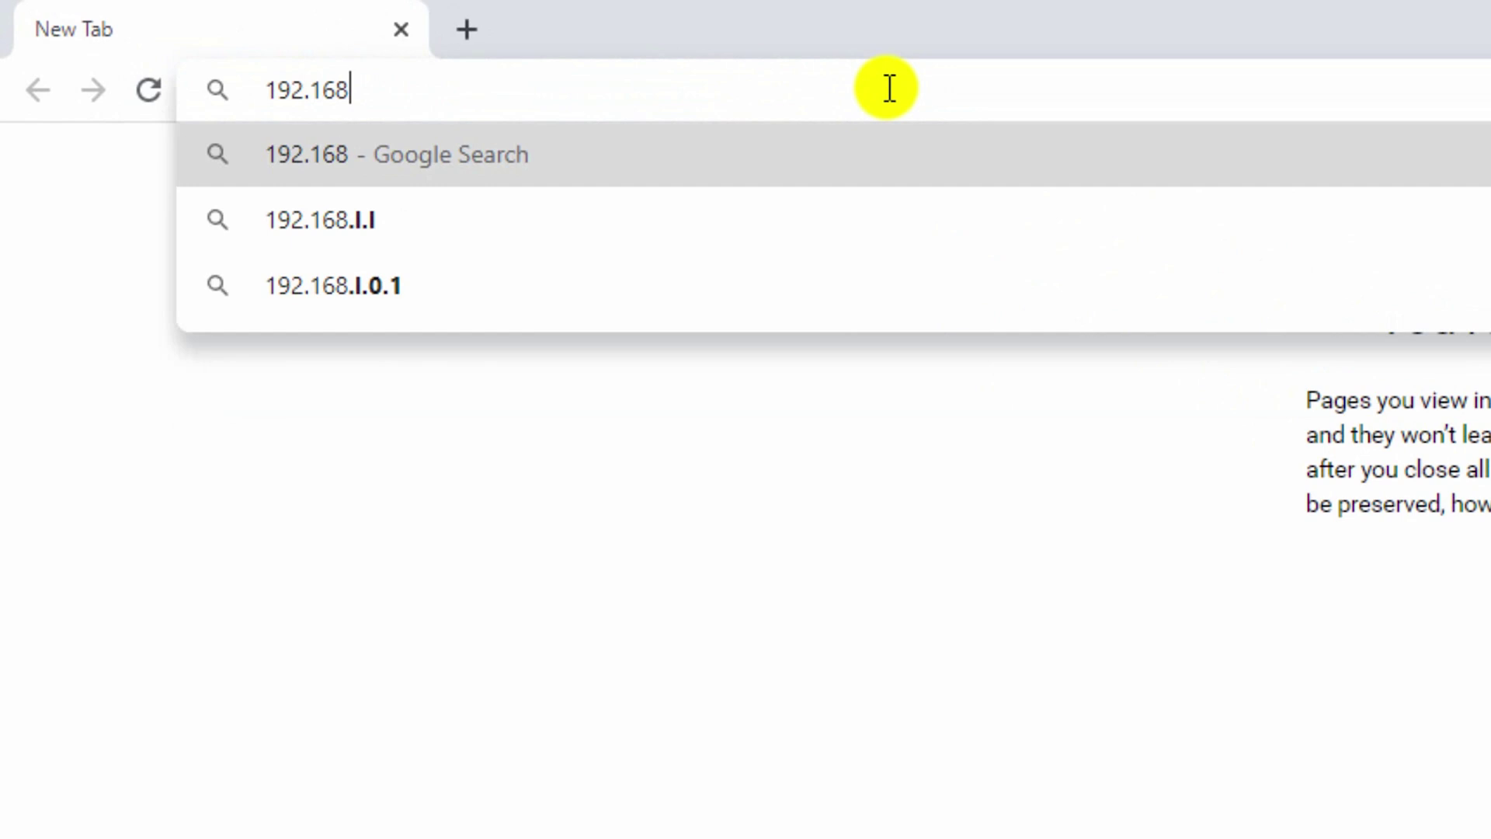
pyautogui.write('.1')
pyautogui.press('Return')
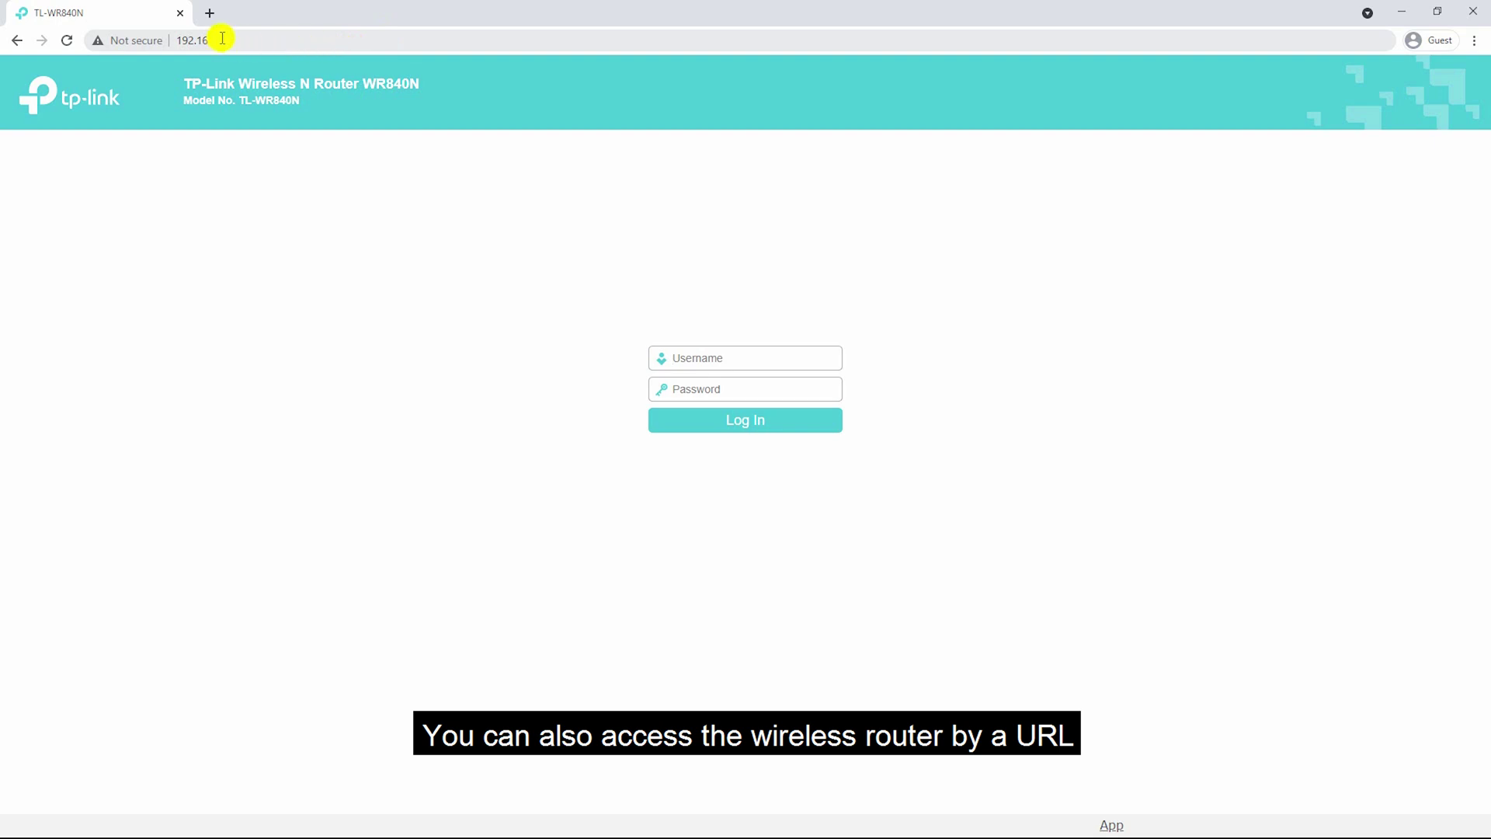
# Load tplinkwifi.net in a new tab and enter the login username.
pyautogui.click(209, 13)
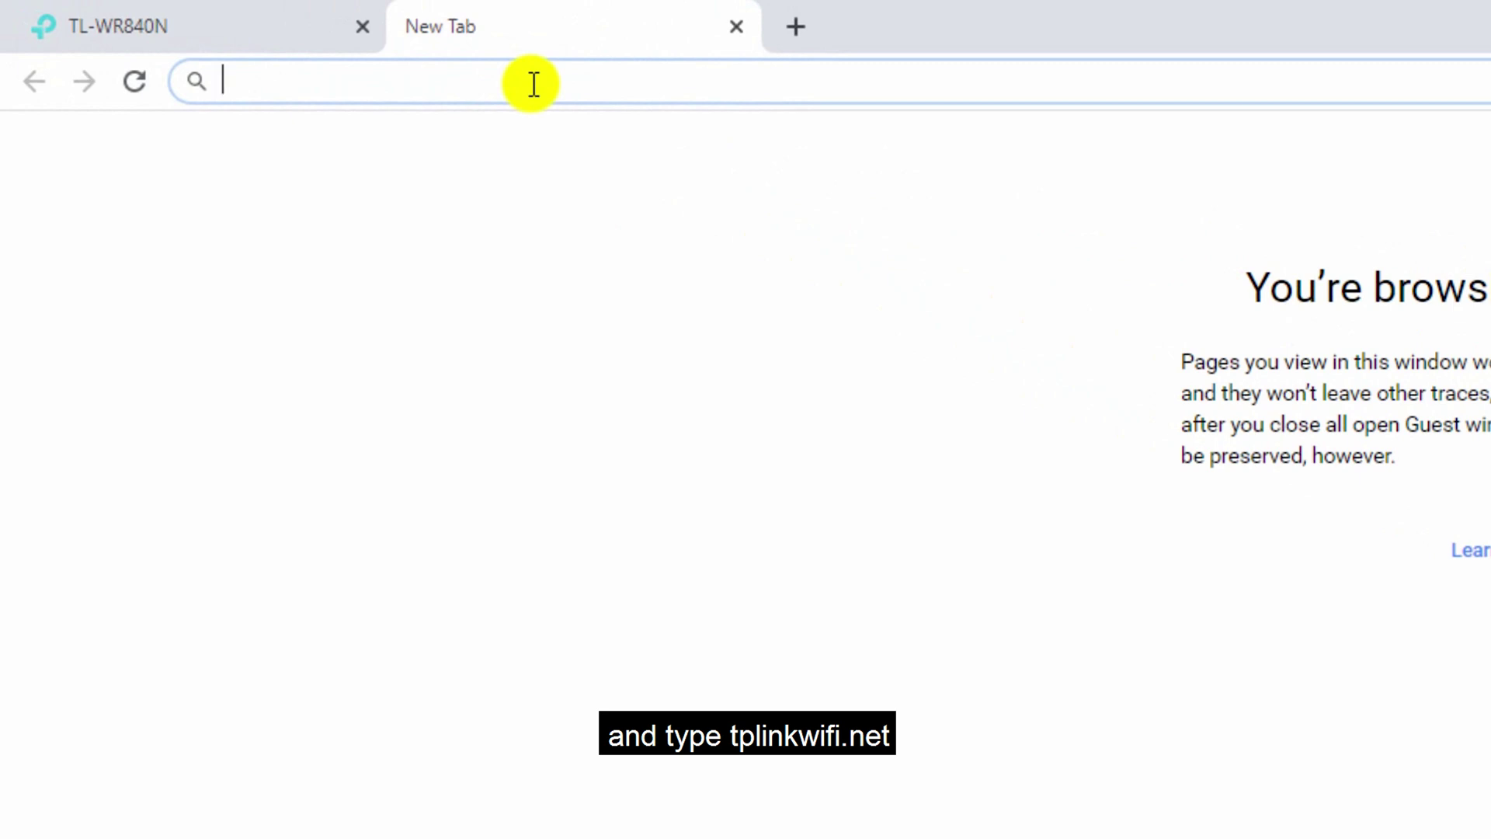
pyautogui.write('tplinkwifi.')
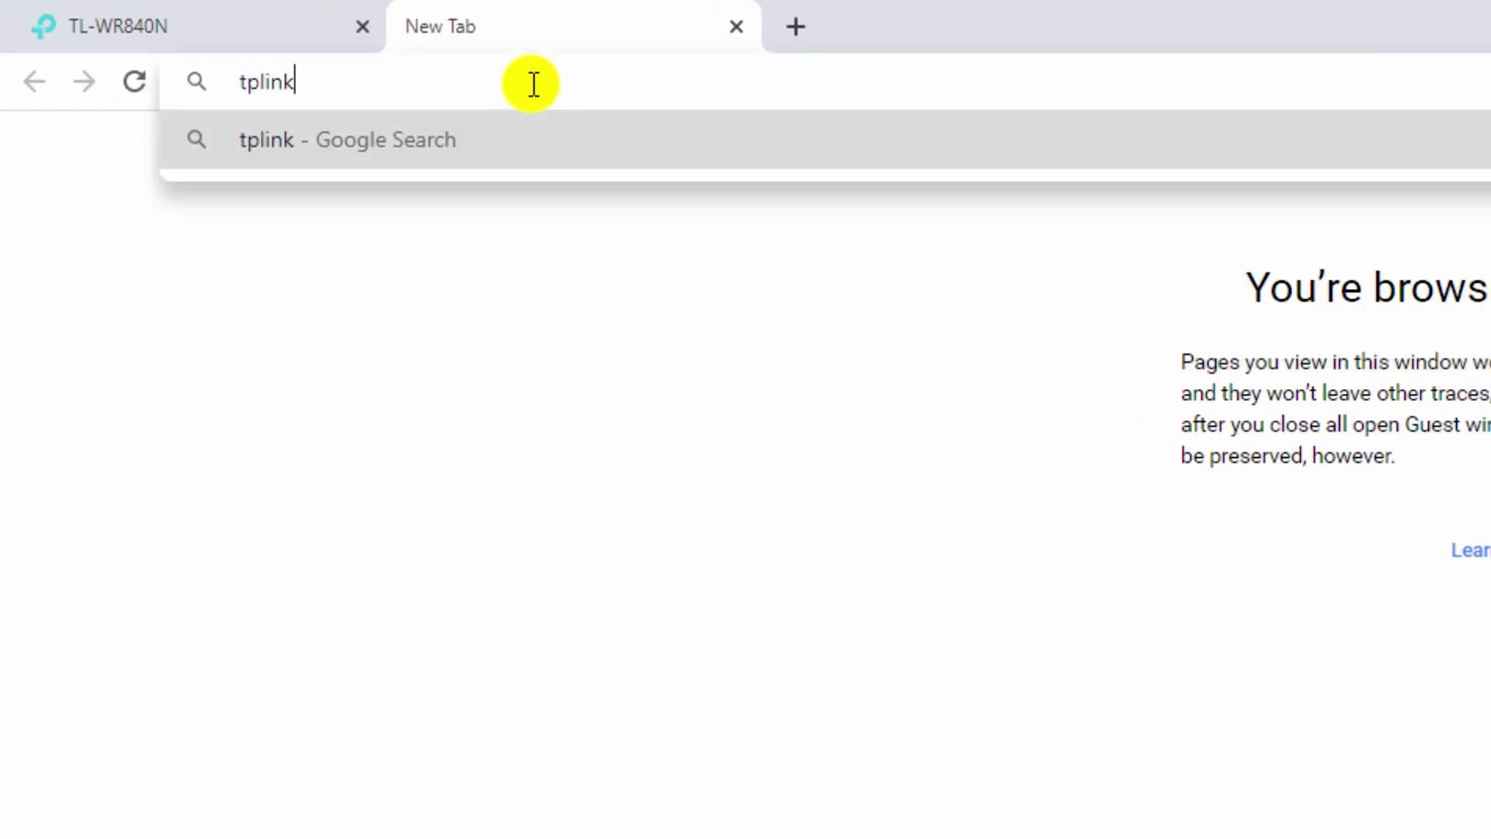
pyautogui.write('net')
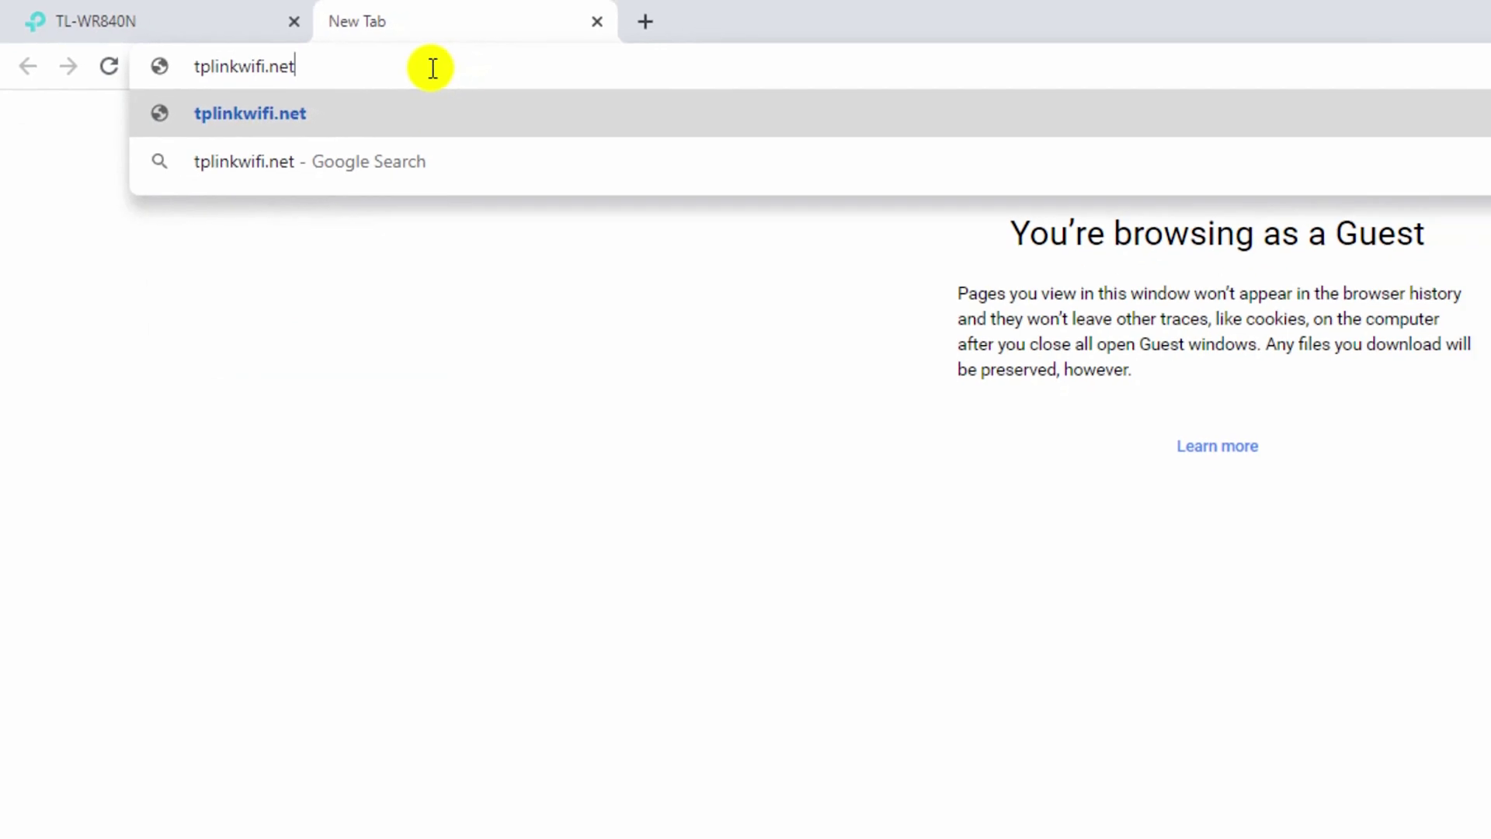
pyautogui.press('Return')
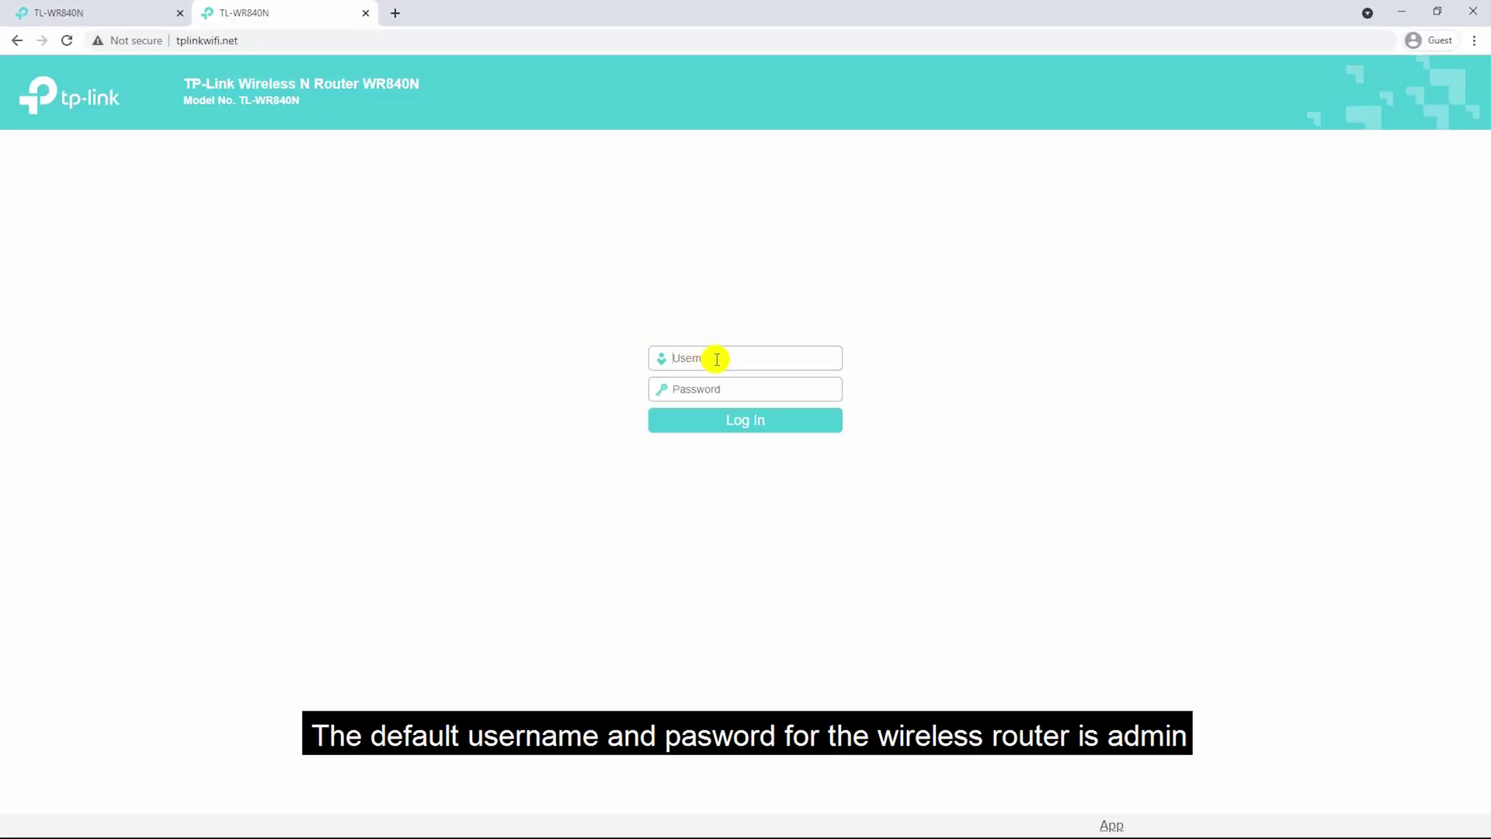
pyautogui.write('admin')
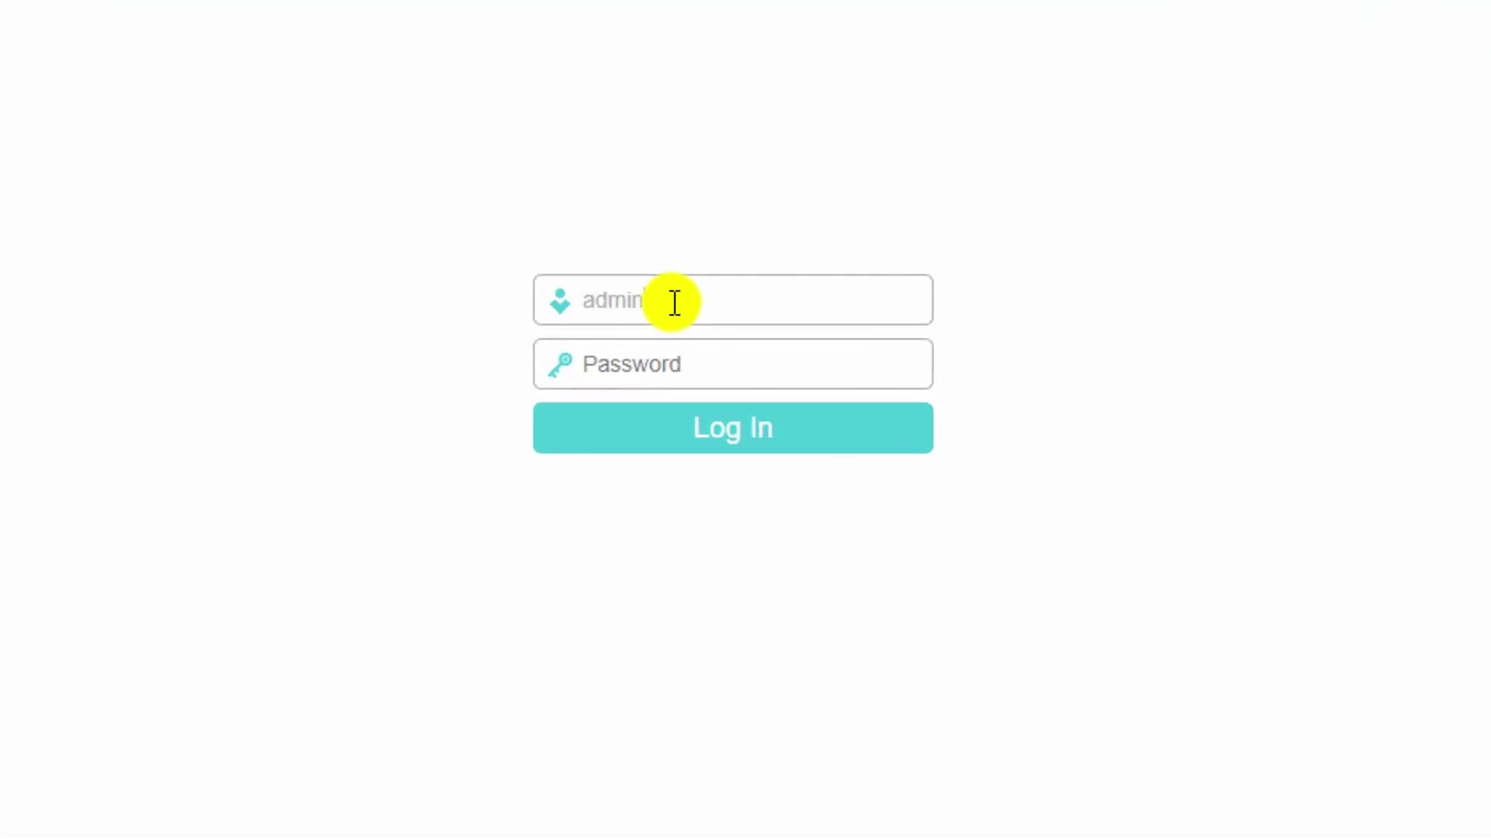
pyautogui.press('Tab')
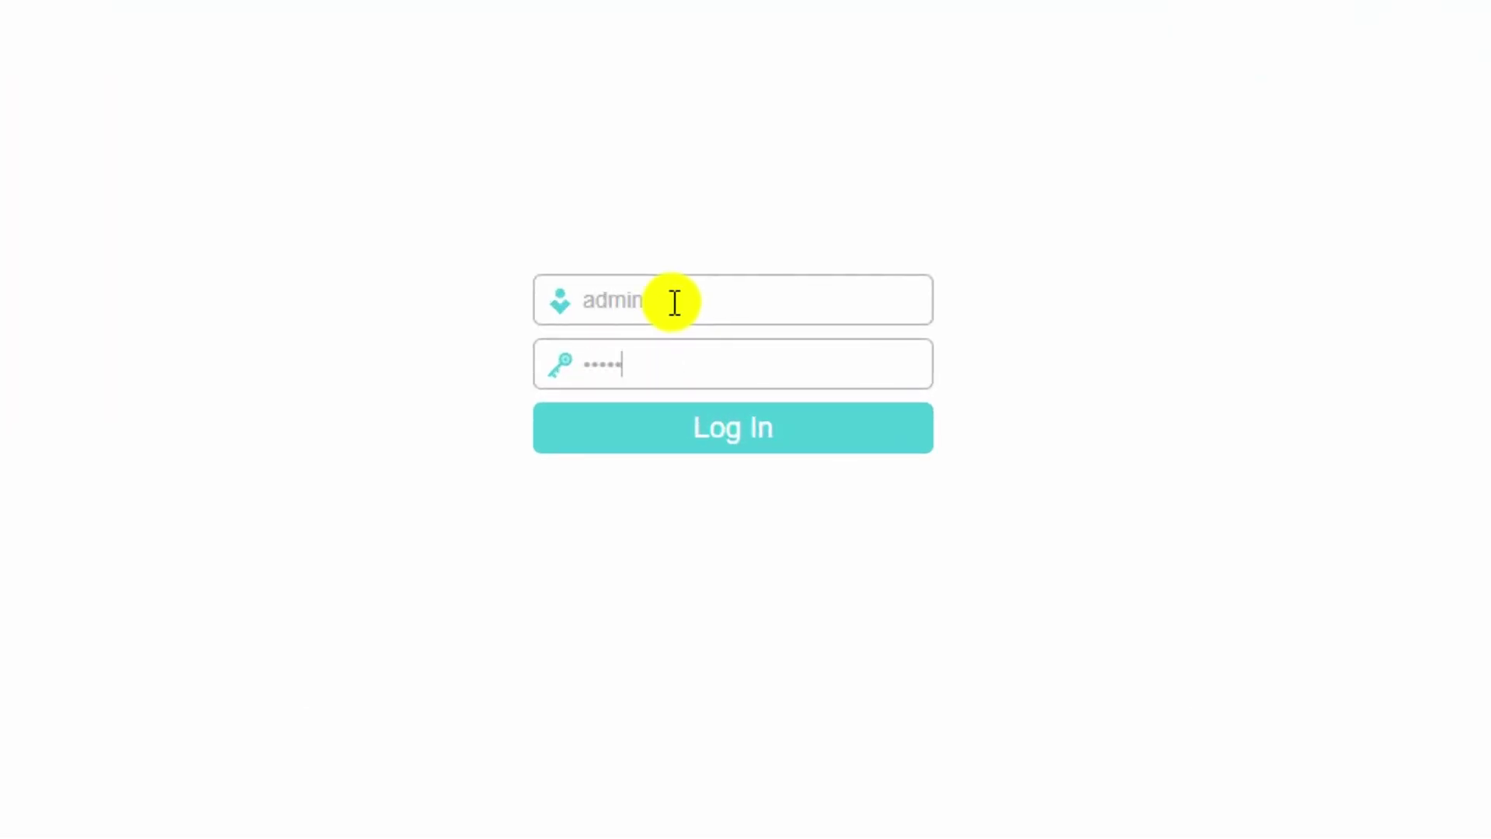
# Enter the password, log in, and run Quick Setup keeping Wireless Router mode.
pyautogui.click(733, 439)
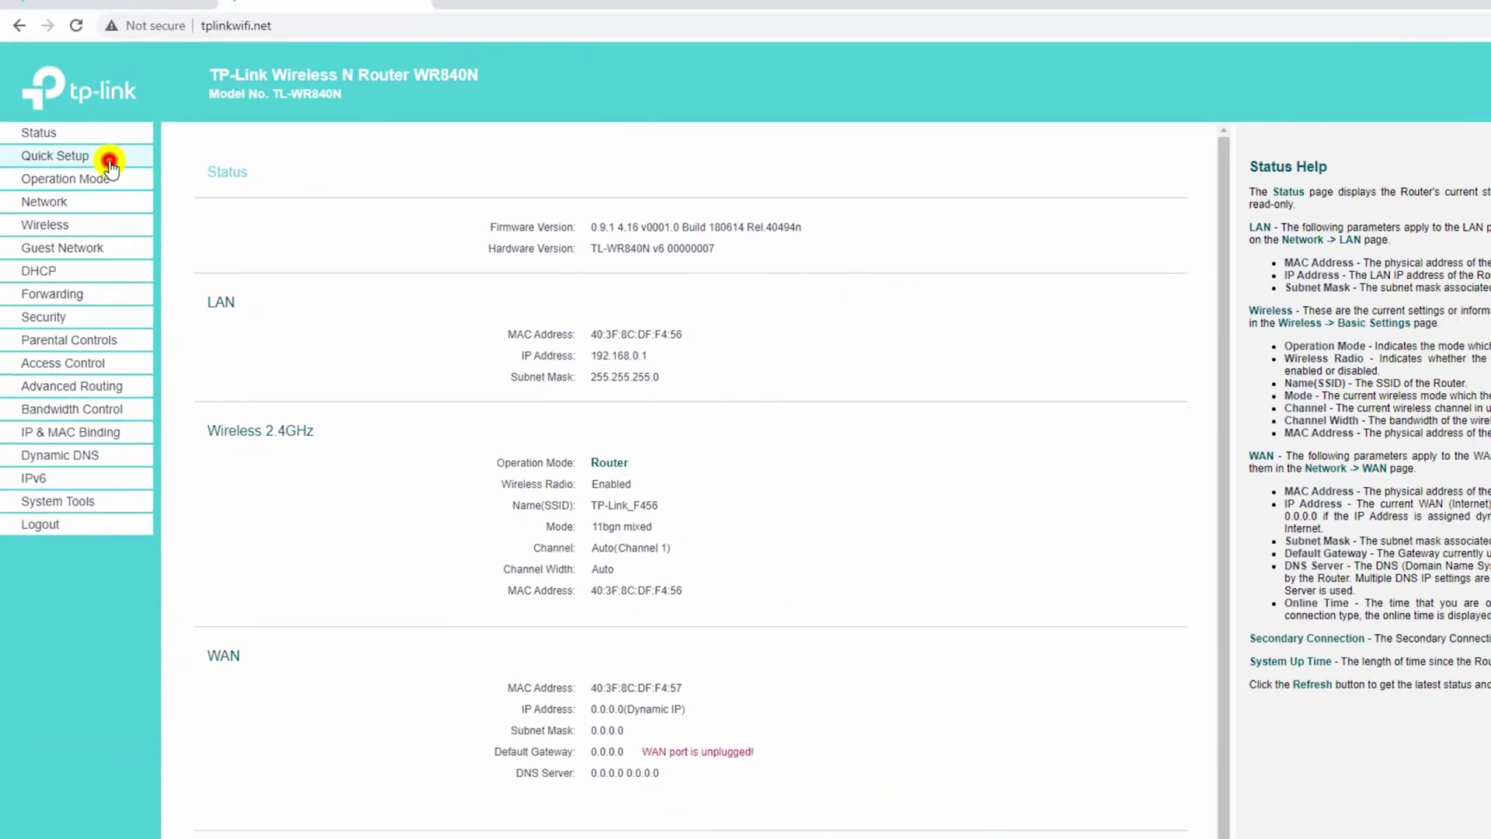
pyautogui.click(222, 175)
pyautogui.click(660, 311)
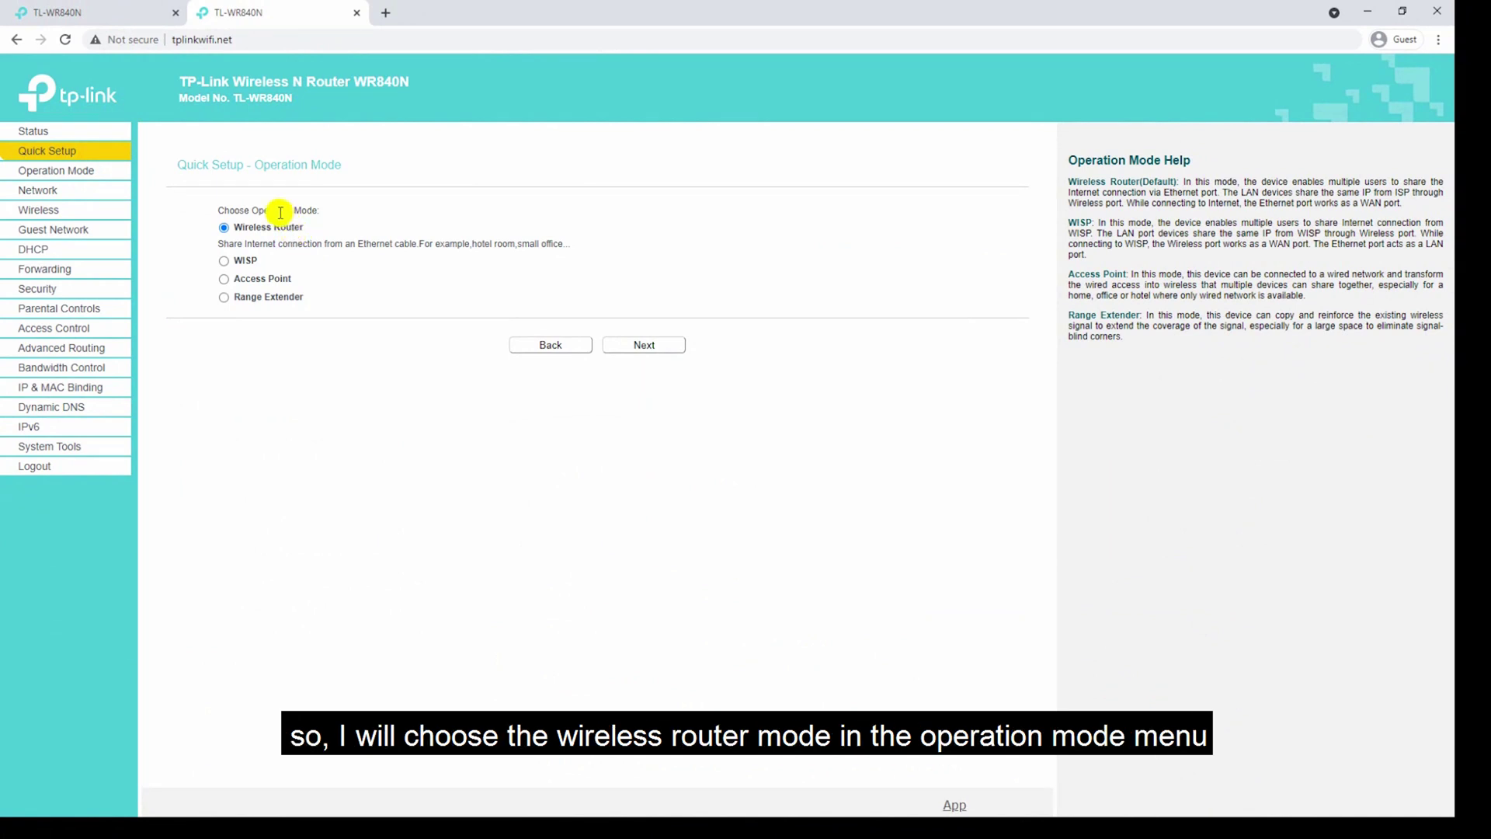
pyautogui.click(649, 351)
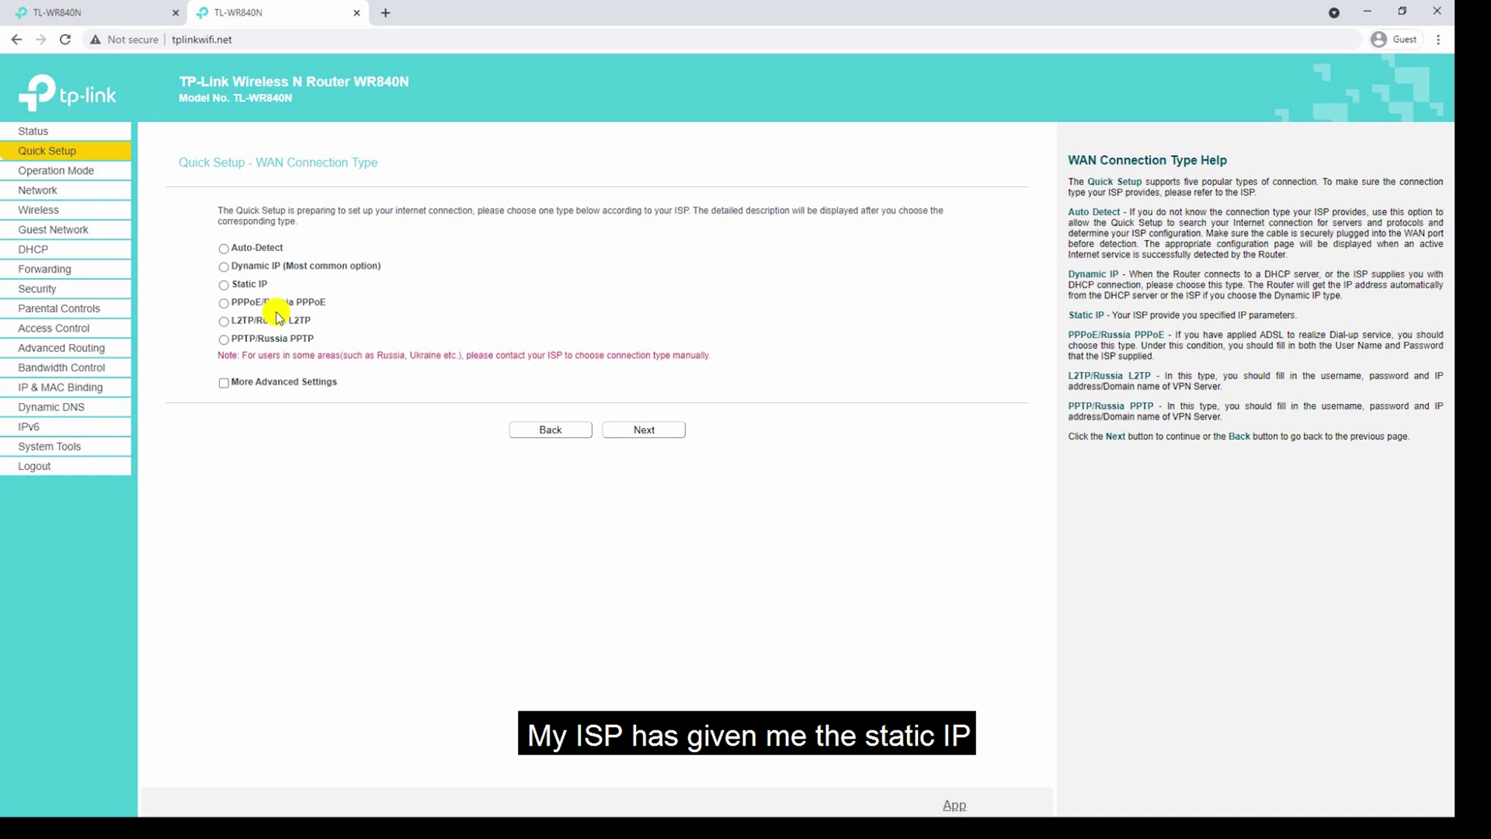
# Try Auto-Detect for the WAN type, then go back and choose Static IP.
pyautogui.click(224, 287)
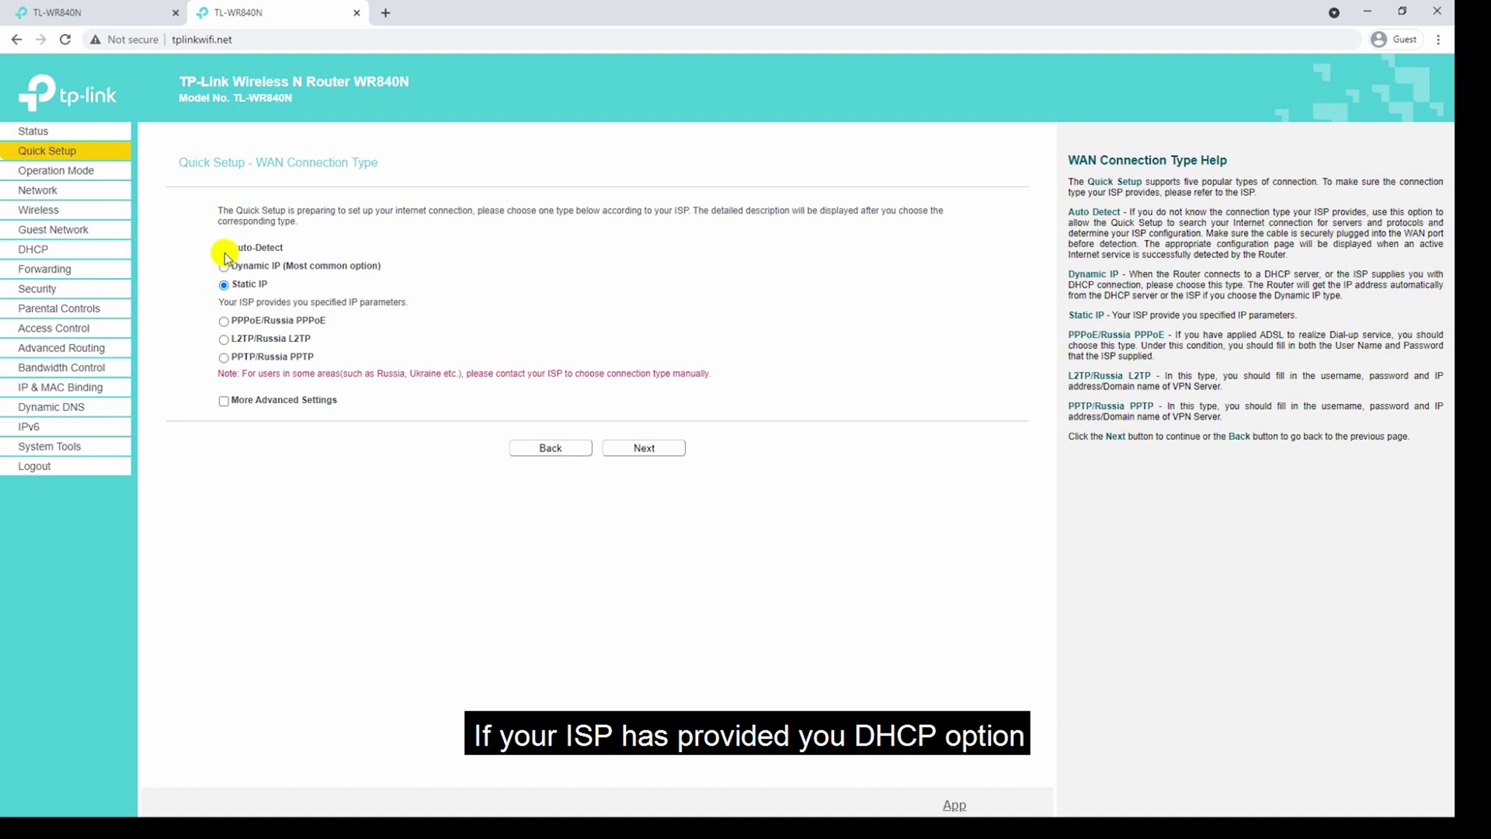
pyautogui.click(224, 249)
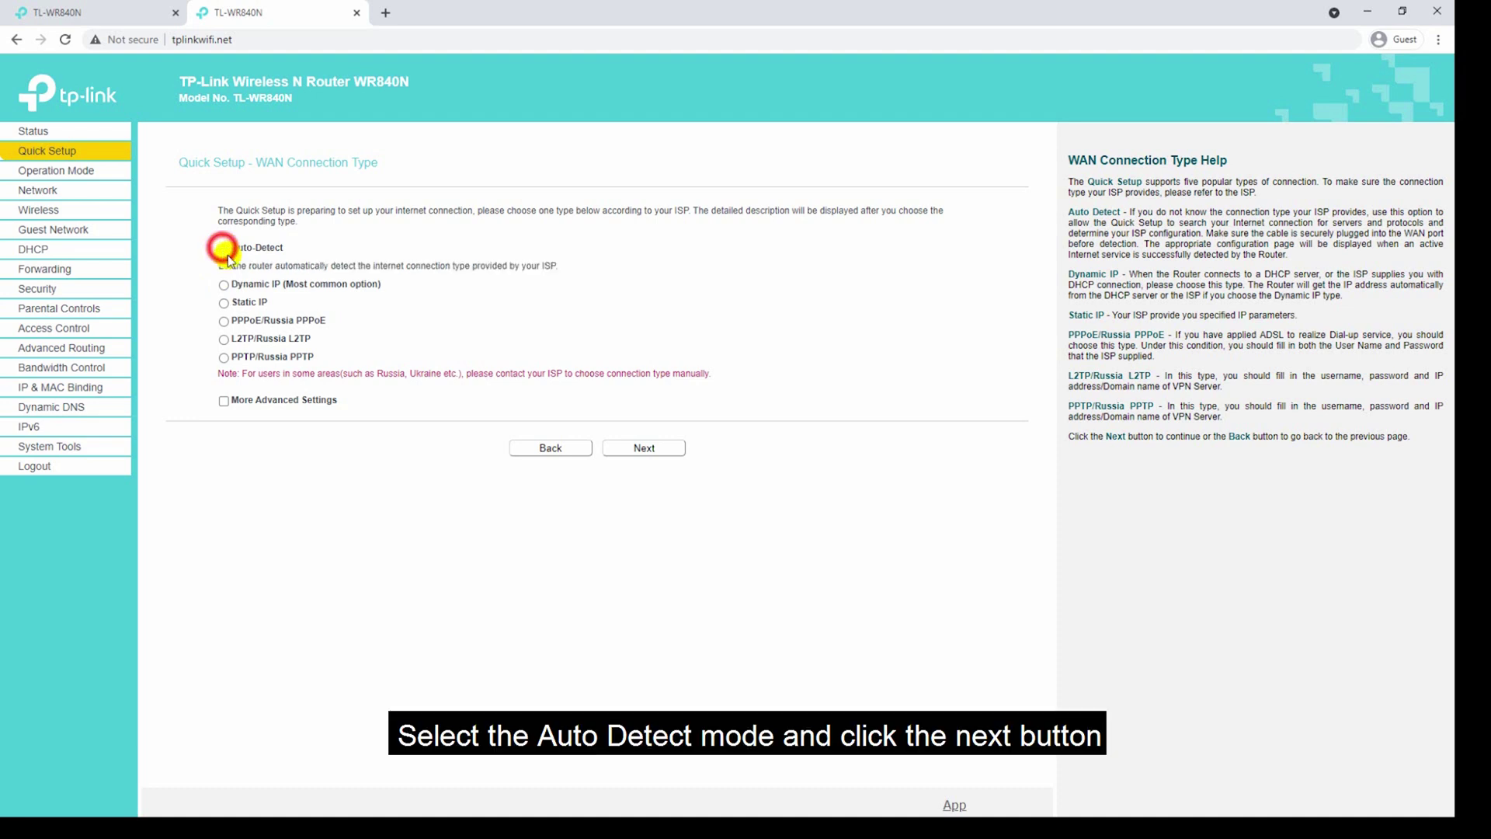
pyautogui.click(634, 447)
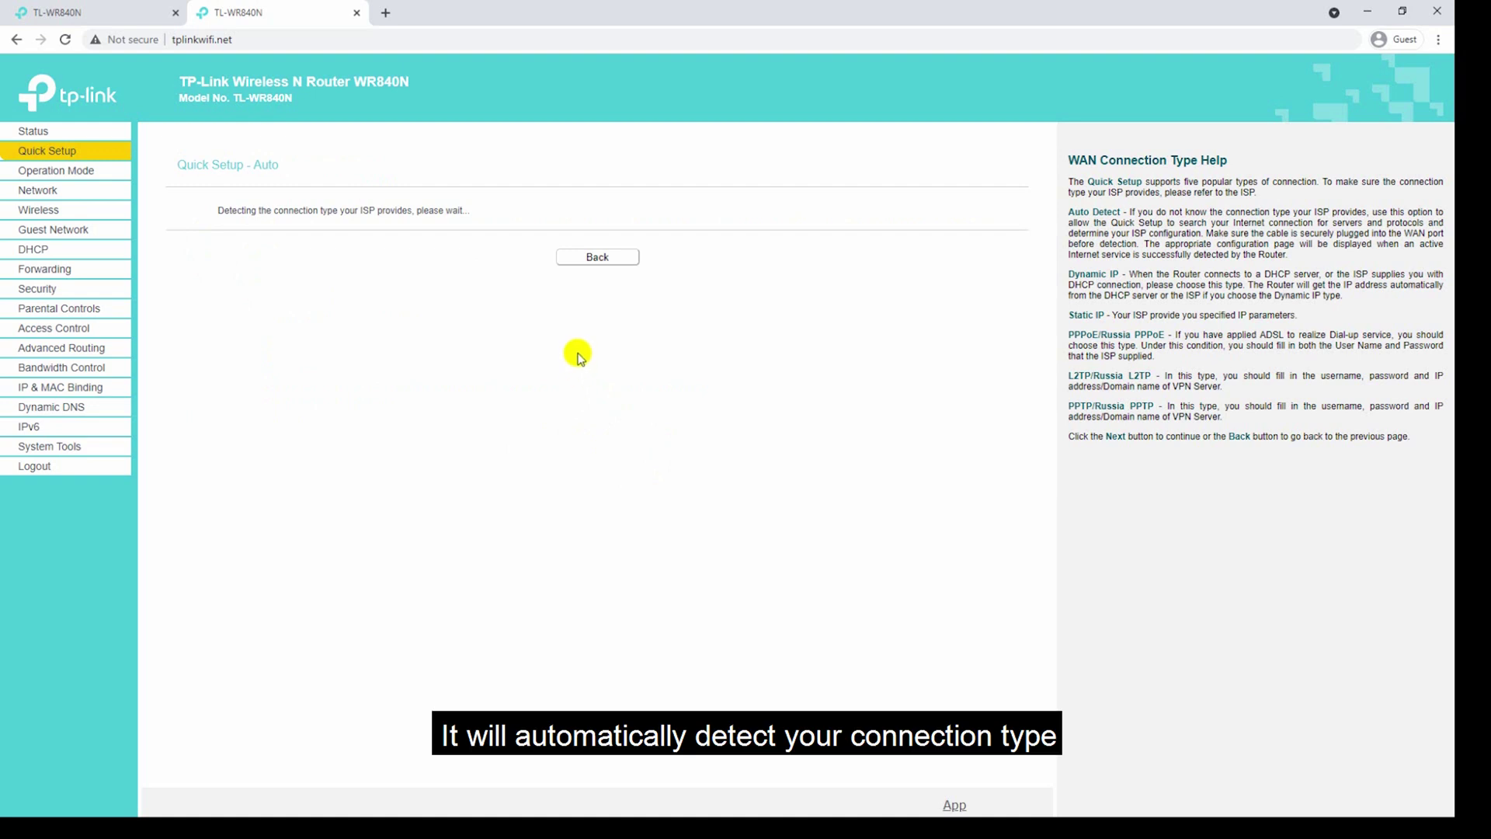
pyautogui.click(605, 262)
pyautogui.click(225, 304)
pyautogui.click(644, 447)
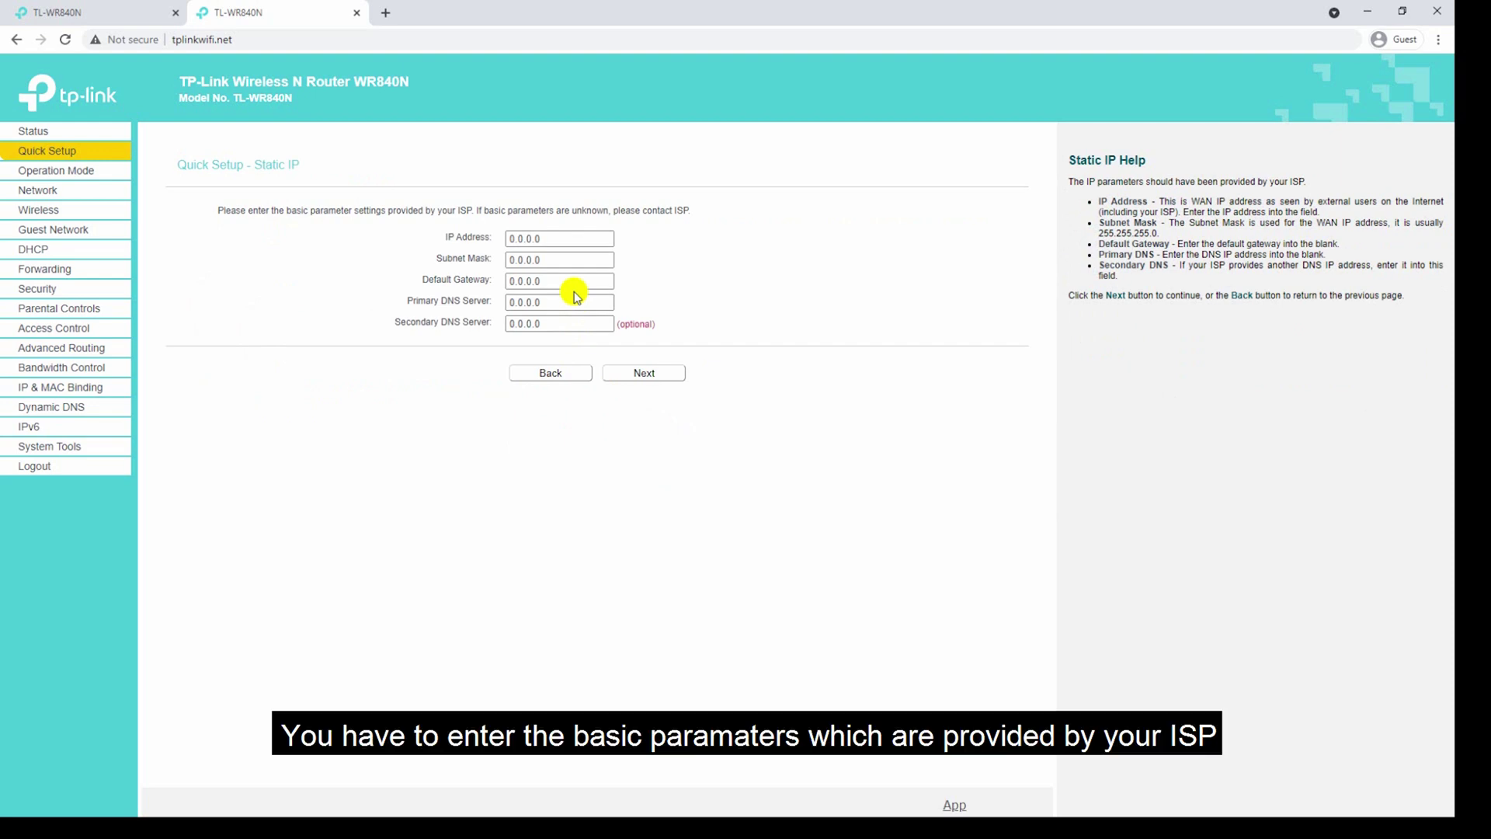
# Enter the static IP address, subnet mask and default gateway.
pyautogui.click(553, 239)
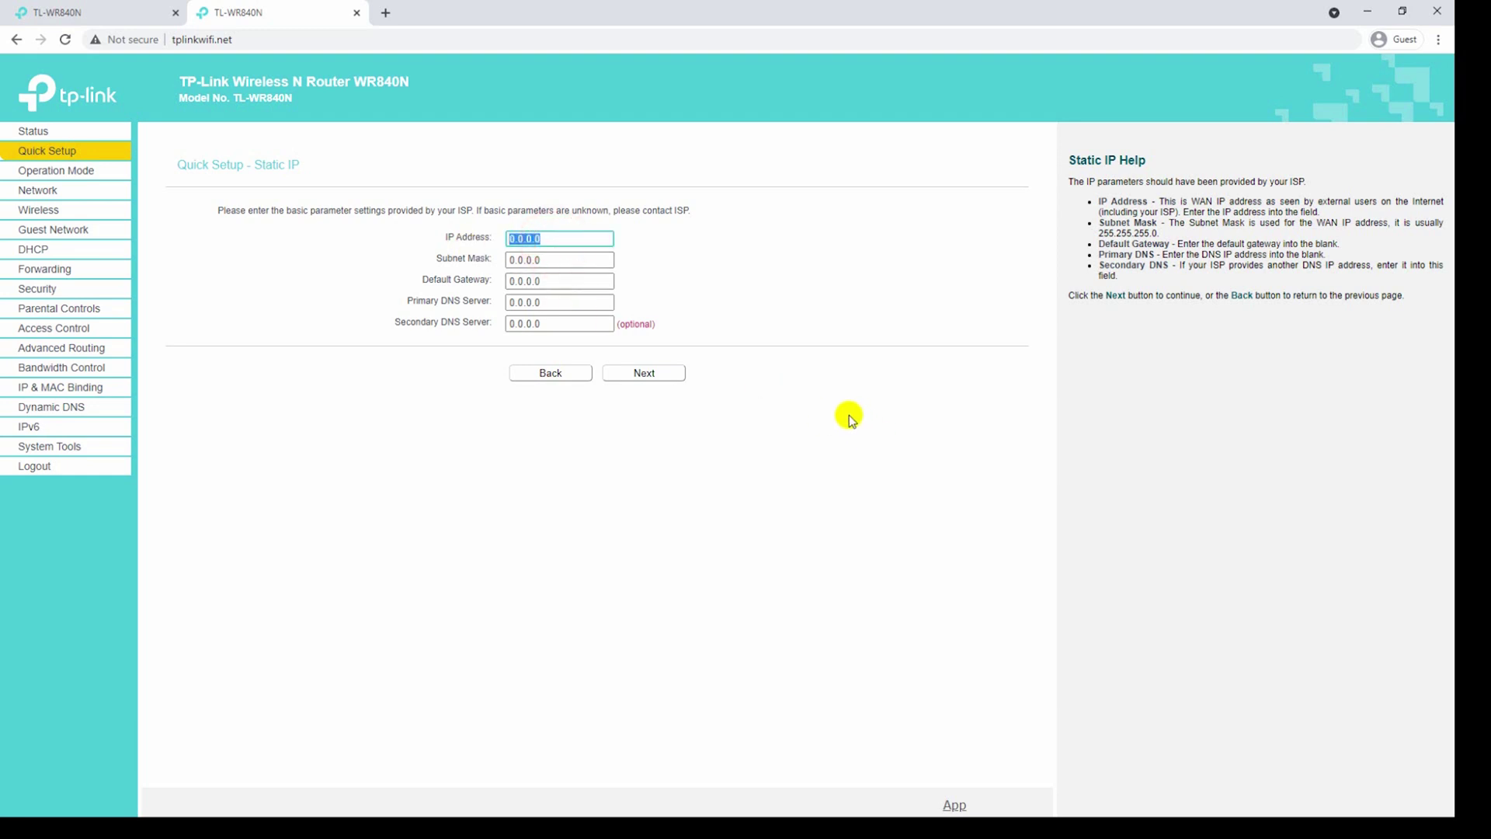
pyautogui.write('168.1.')
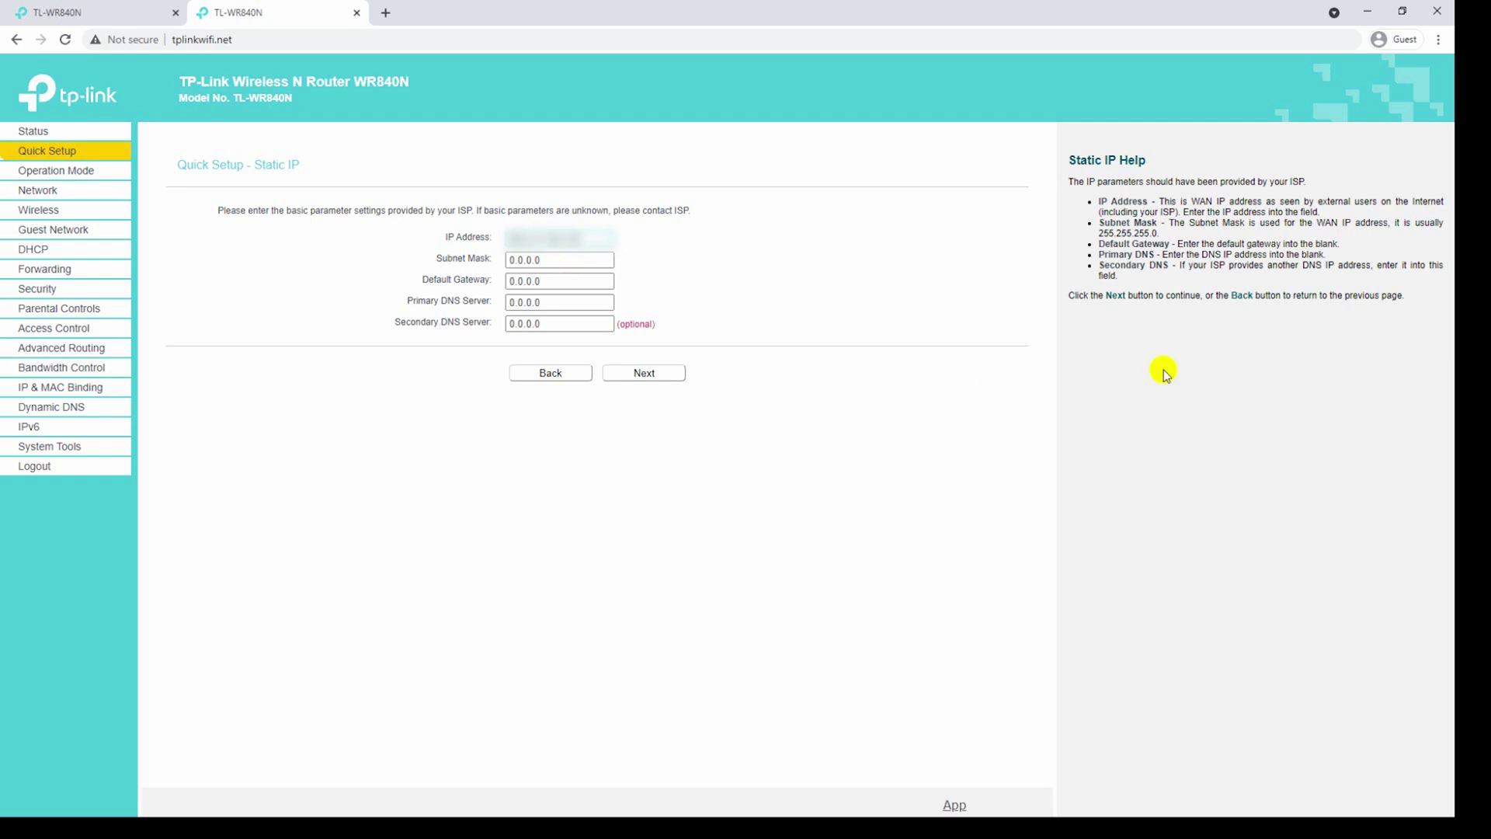
pyautogui.click(612, 263)
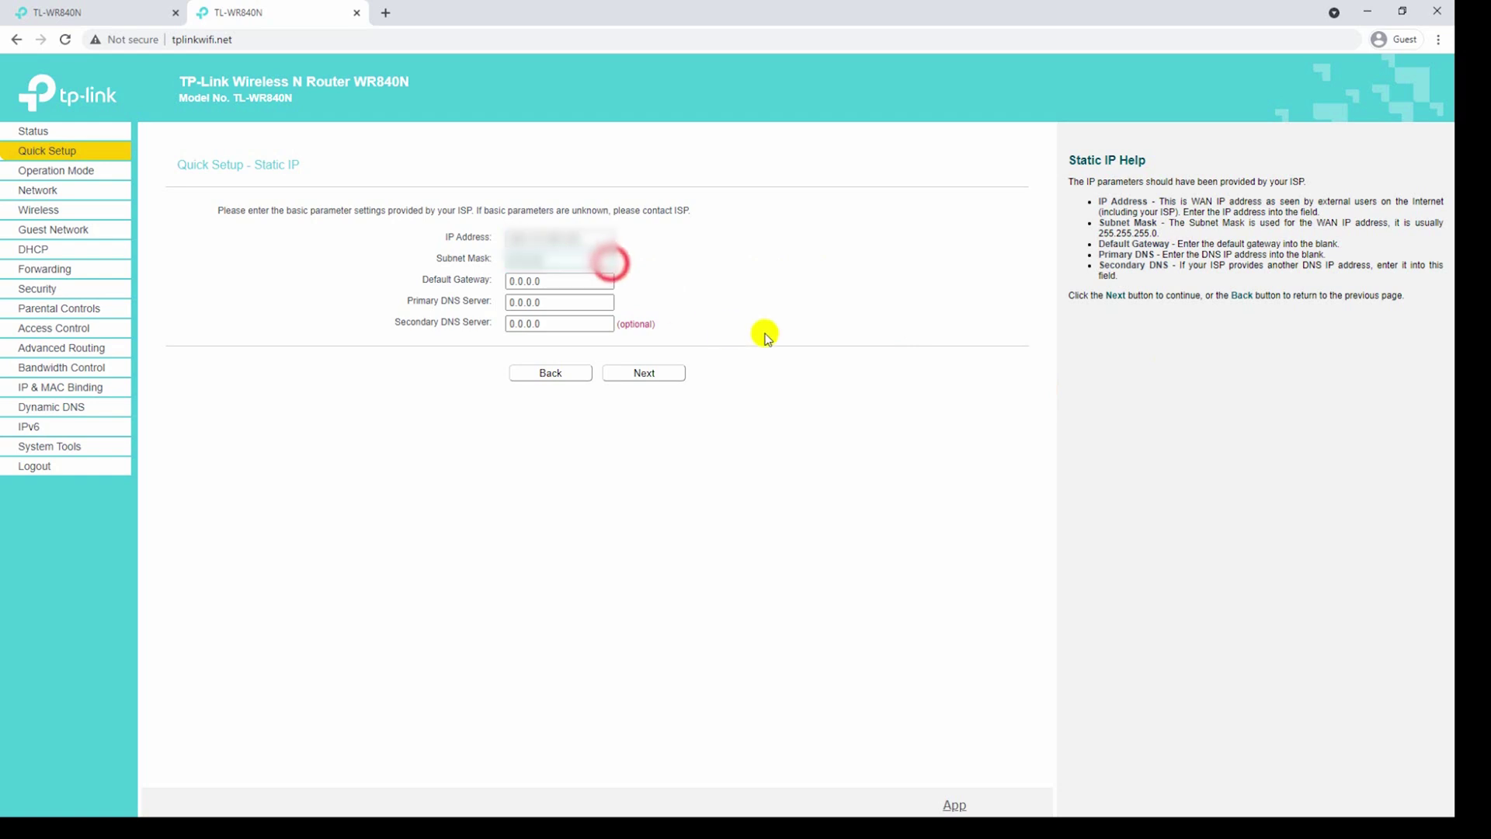
pyautogui.write('2')
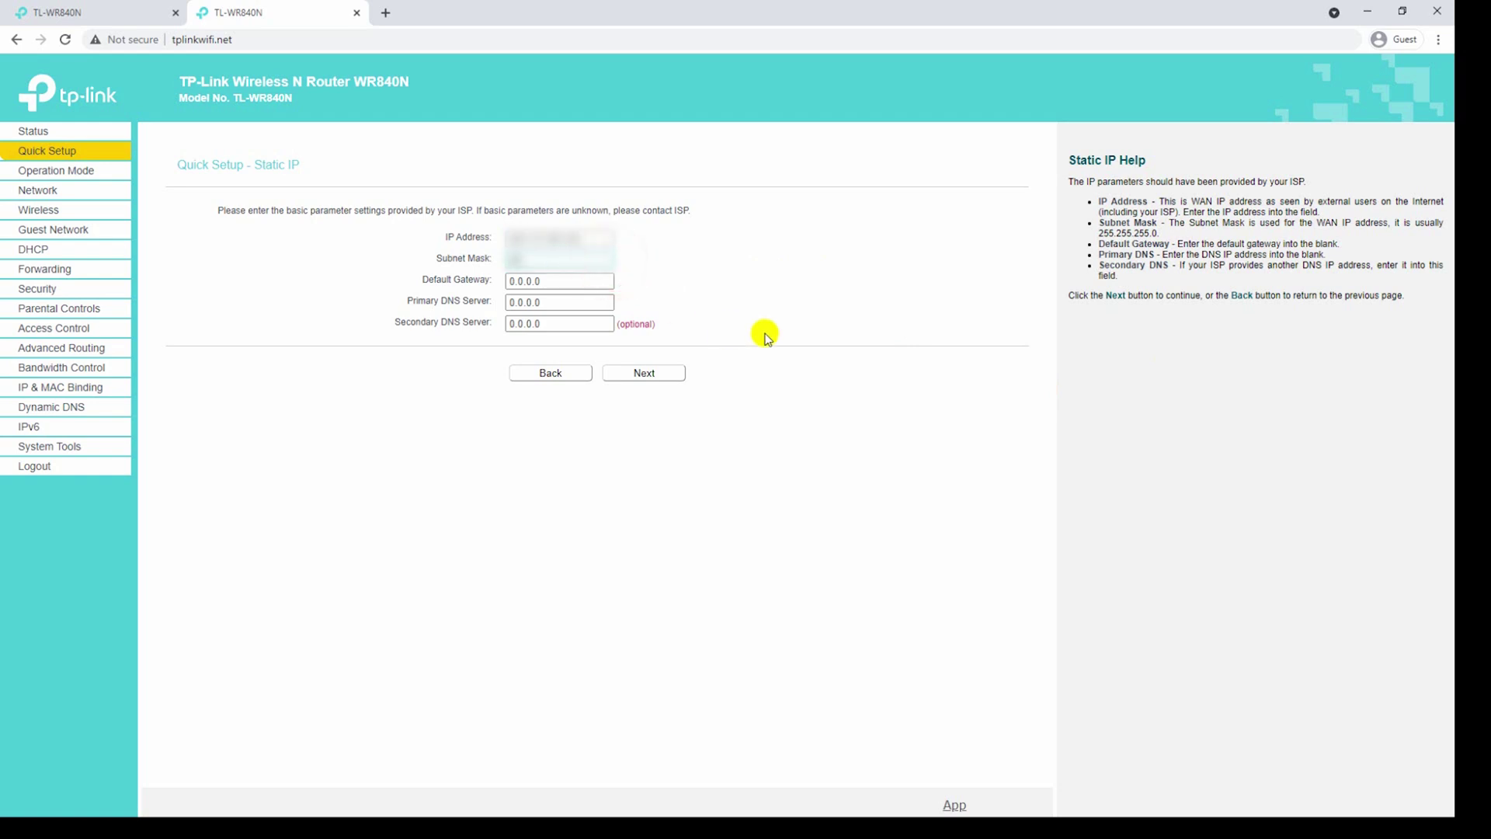
pyautogui.write('55.255.')
pyautogui.click(609, 281)
pyautogui.hotkey('ctrl', 'a')
pyautogui.press('BackSpace')
pyautogui.write('1')
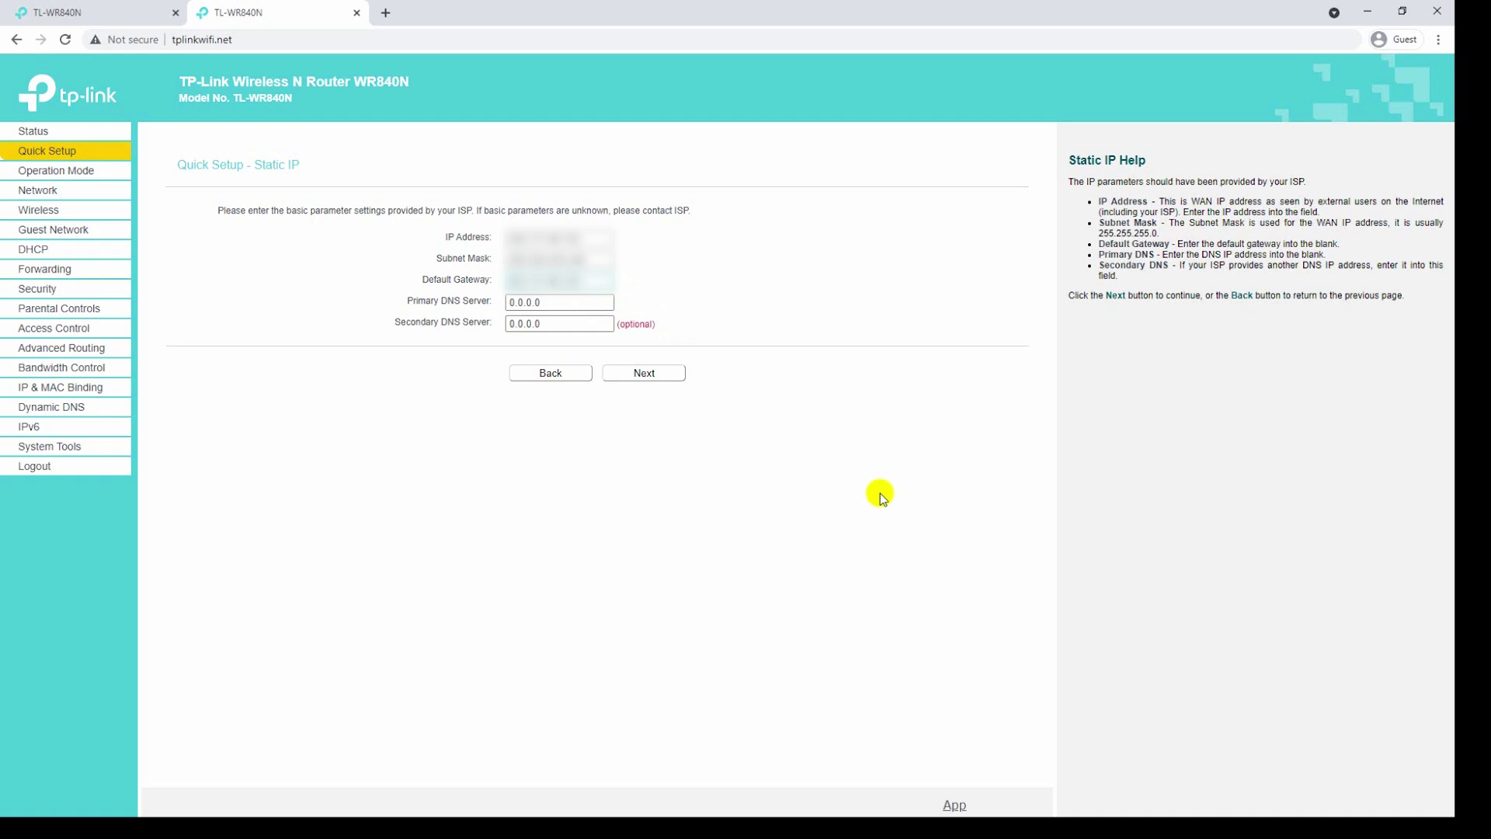
# Set primary DNS 8.8.8.8 and secondary DNS 8.8.4.4, then continue to the wireless step.
pyautogui.click(601, 305)
pyautogui.hotkey('ctrl', 'a')
pyautogui.press('BackSpace')
pyautogui.write('8.8.8')
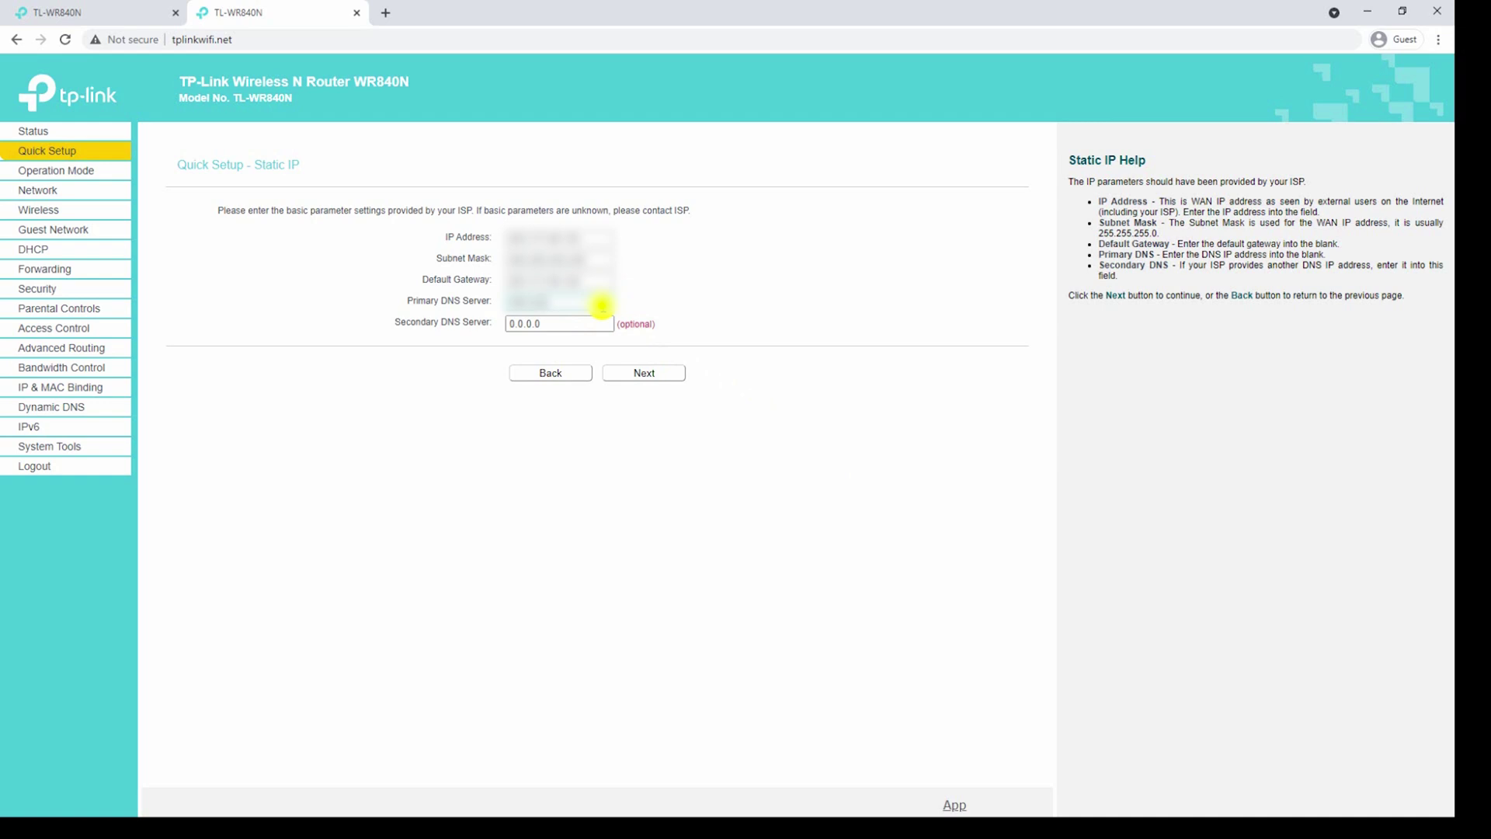
pyautogui.write('.8')
pyautogui.click(603, 322)
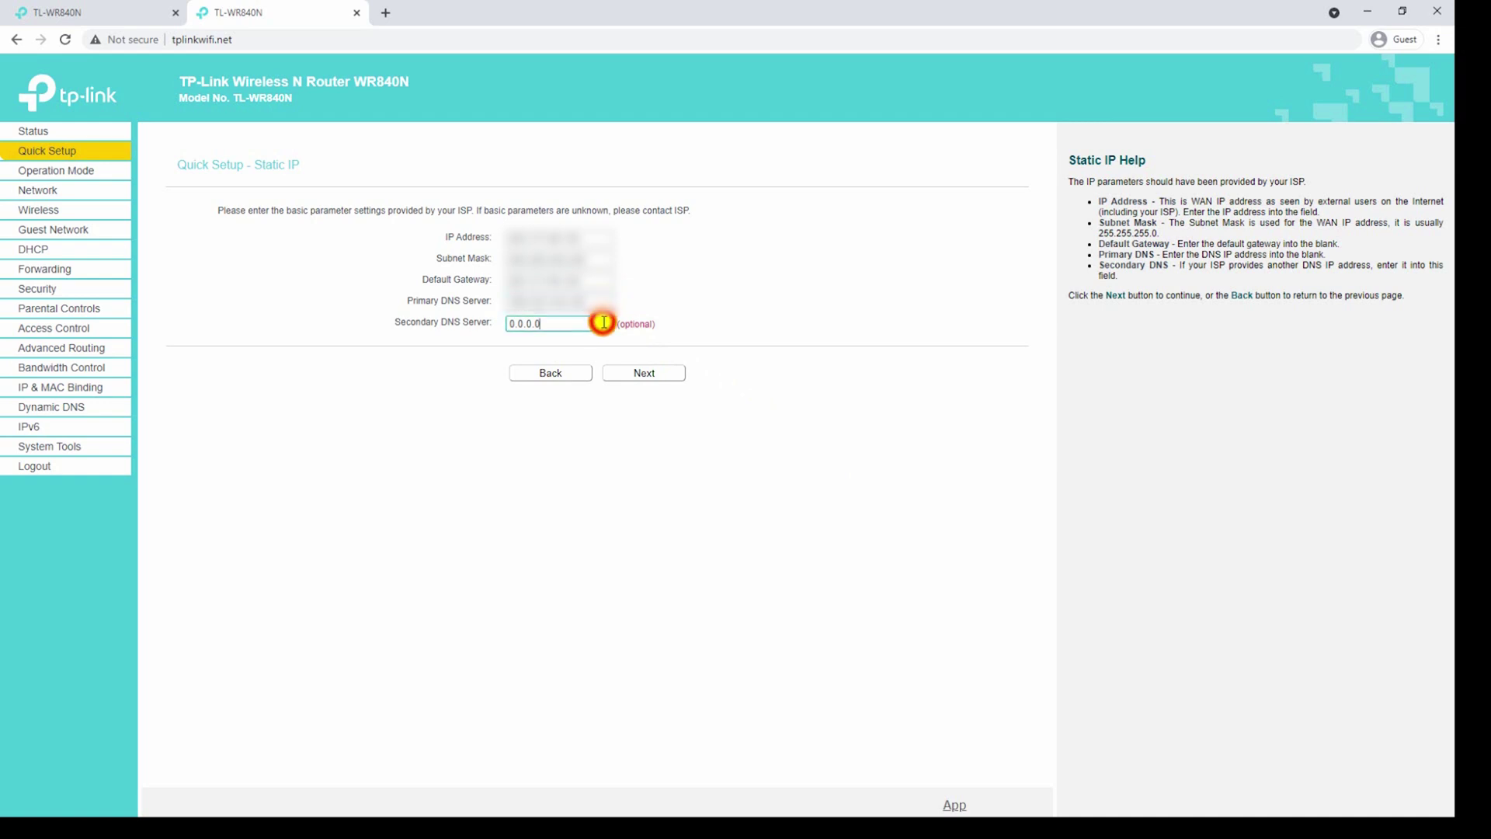
pyautogui.doubleClick(604, 322)
pyautogui.write('8.8')
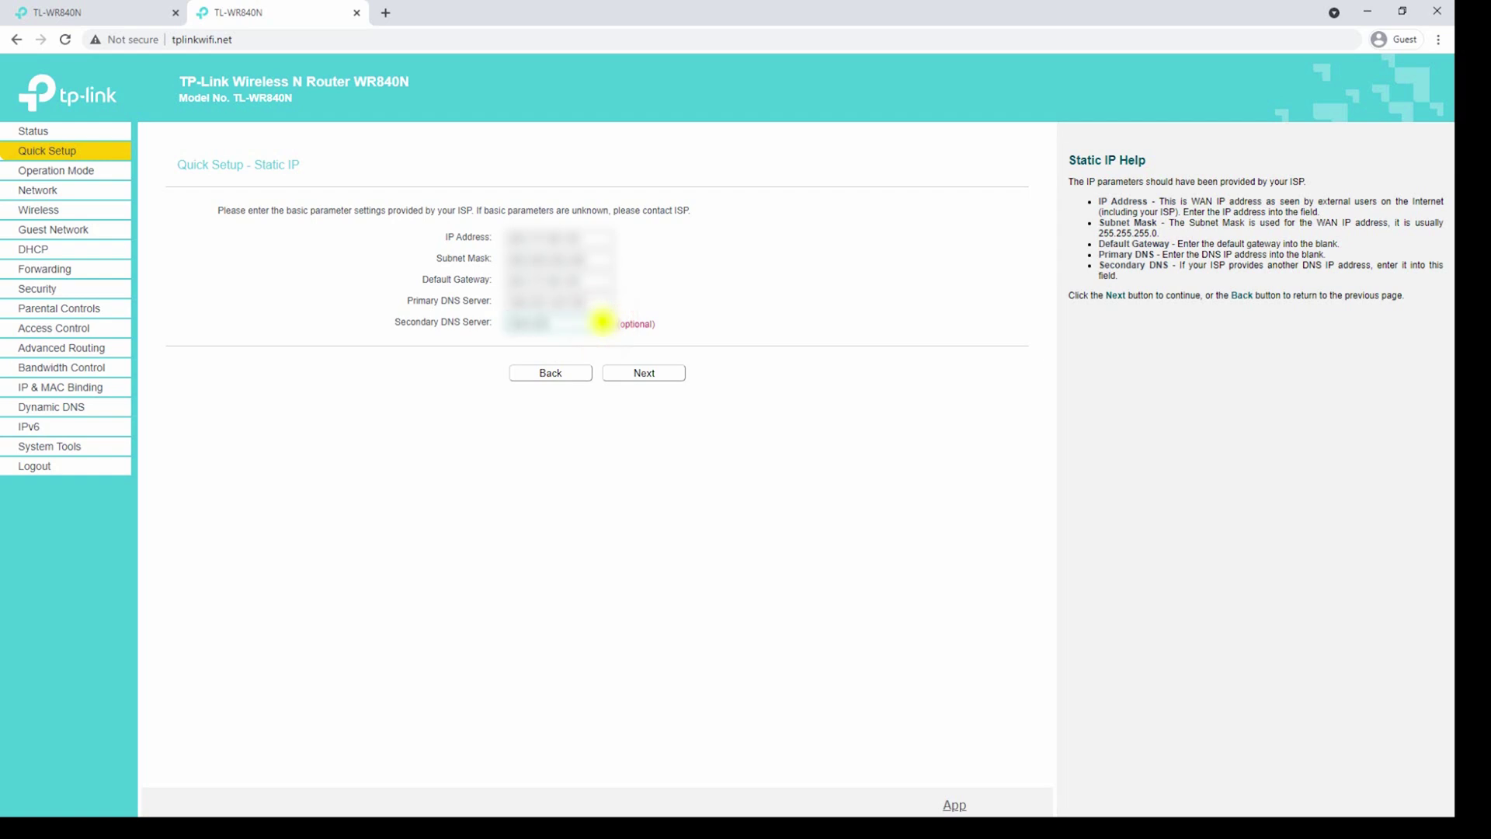
pyautogui.write('.4.4')
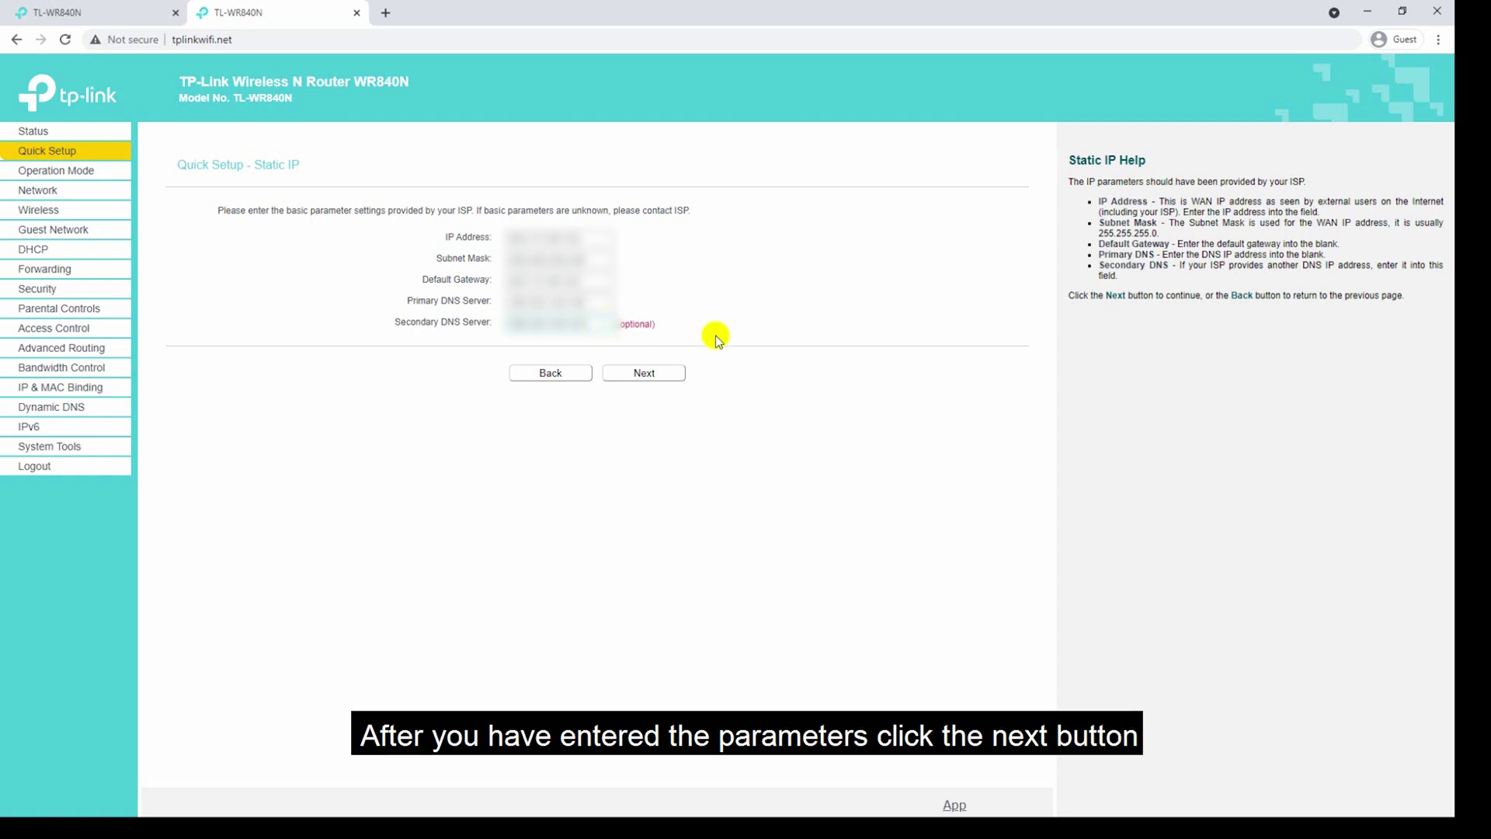
pyautogui.click(666, 376)
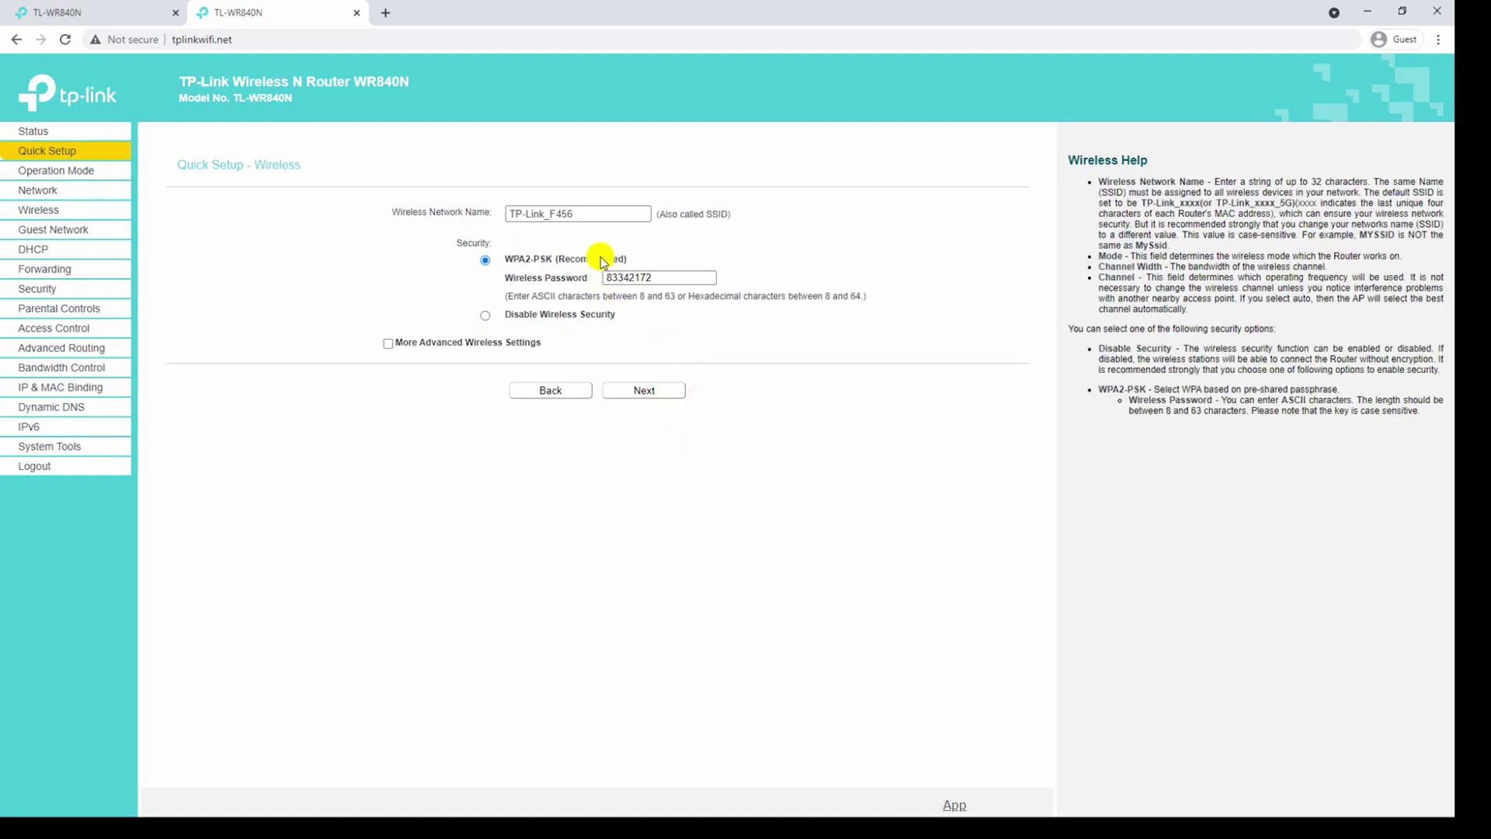
# Rename the Wi-Fi network to TechForAll-WIFI with a new wireless password and continue.
pyautogui.click(599, 215)
pyautogui.tripleClick(599, 215)
pyautogui.write('TechForAll-WIFI')
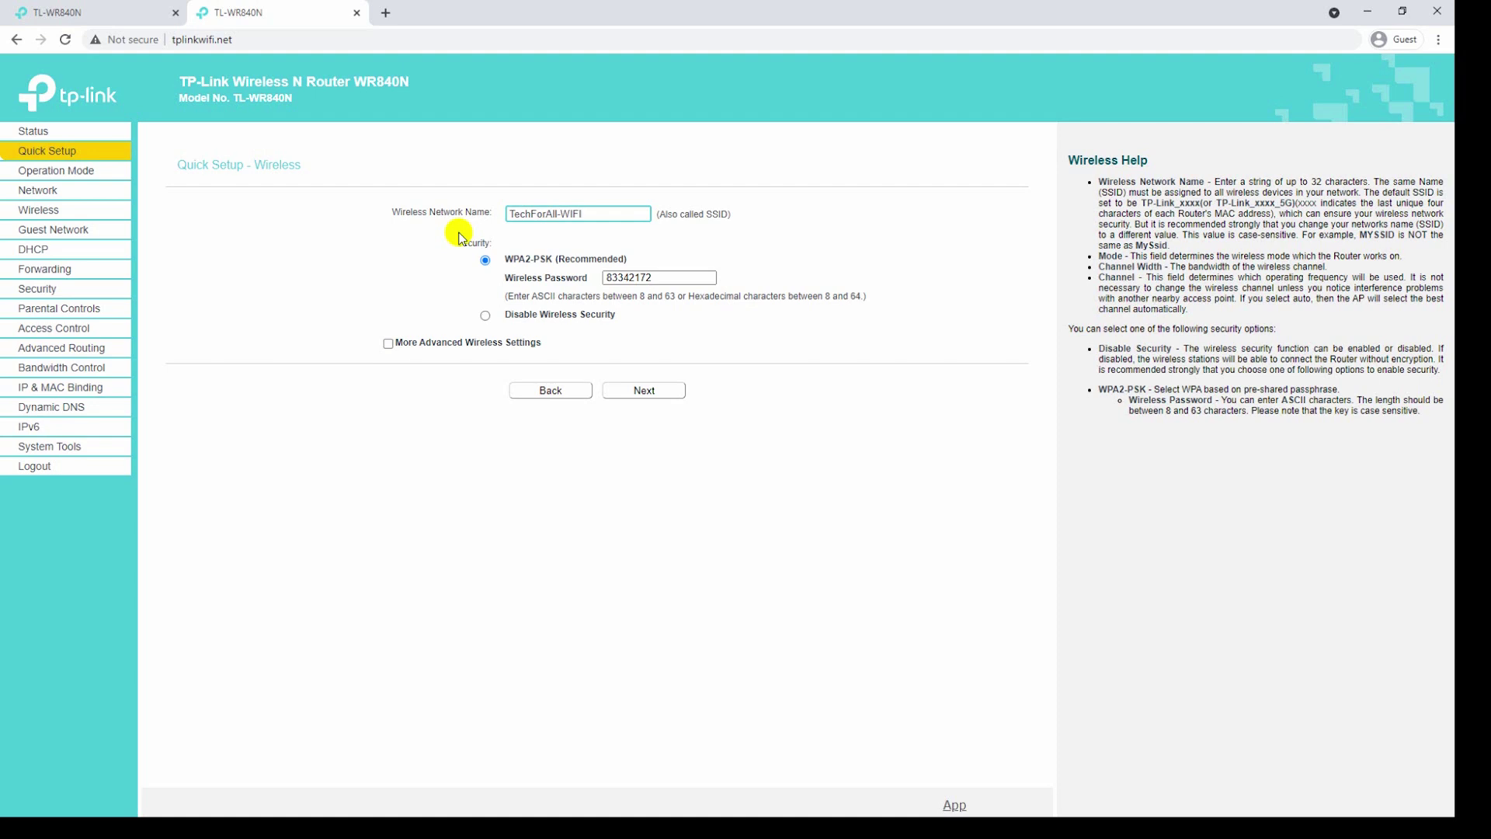
pyautogui.doubleClick(669, 280)
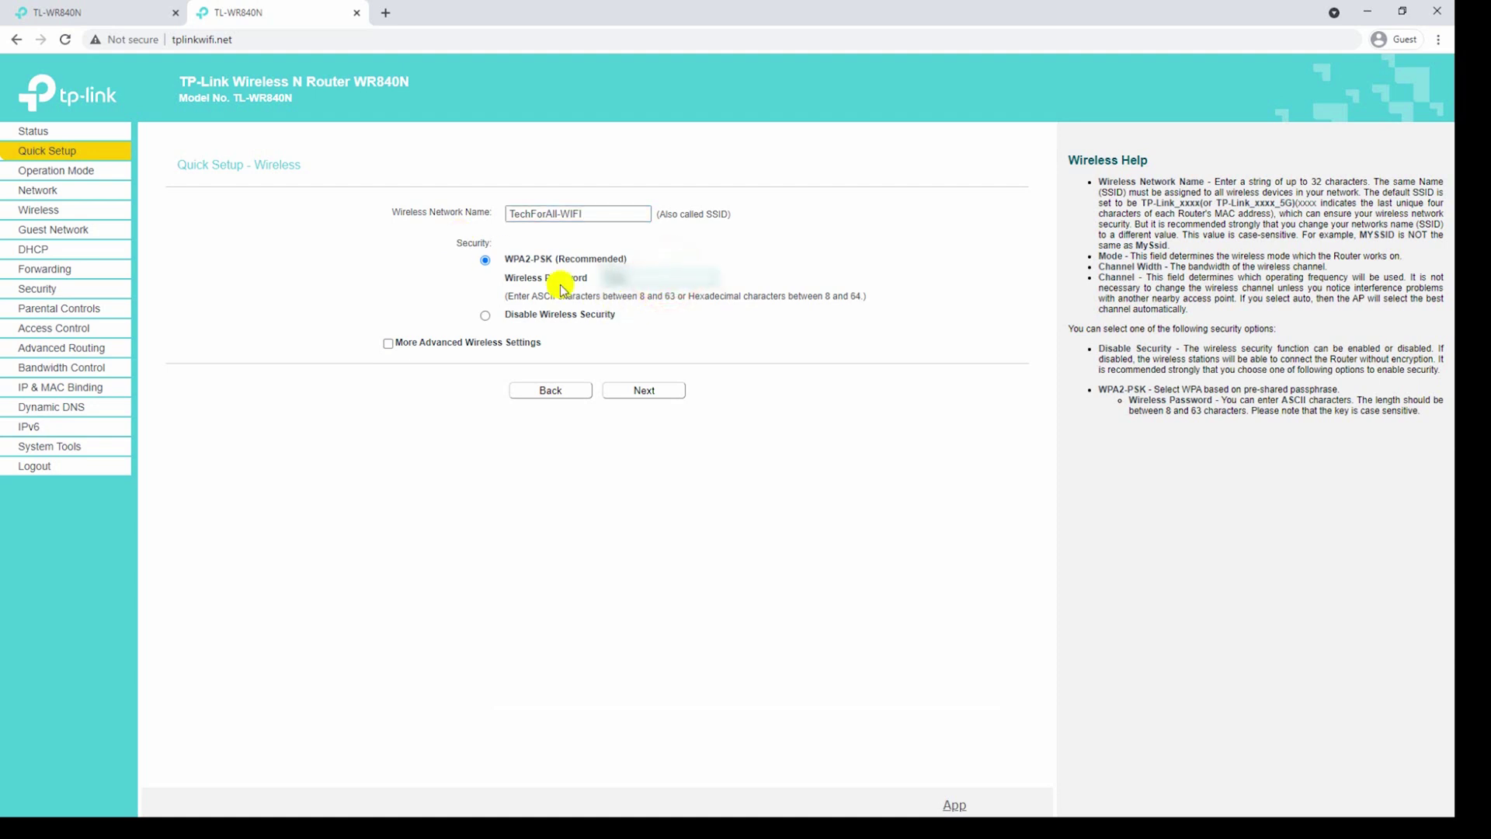
pyautogui.write('******')
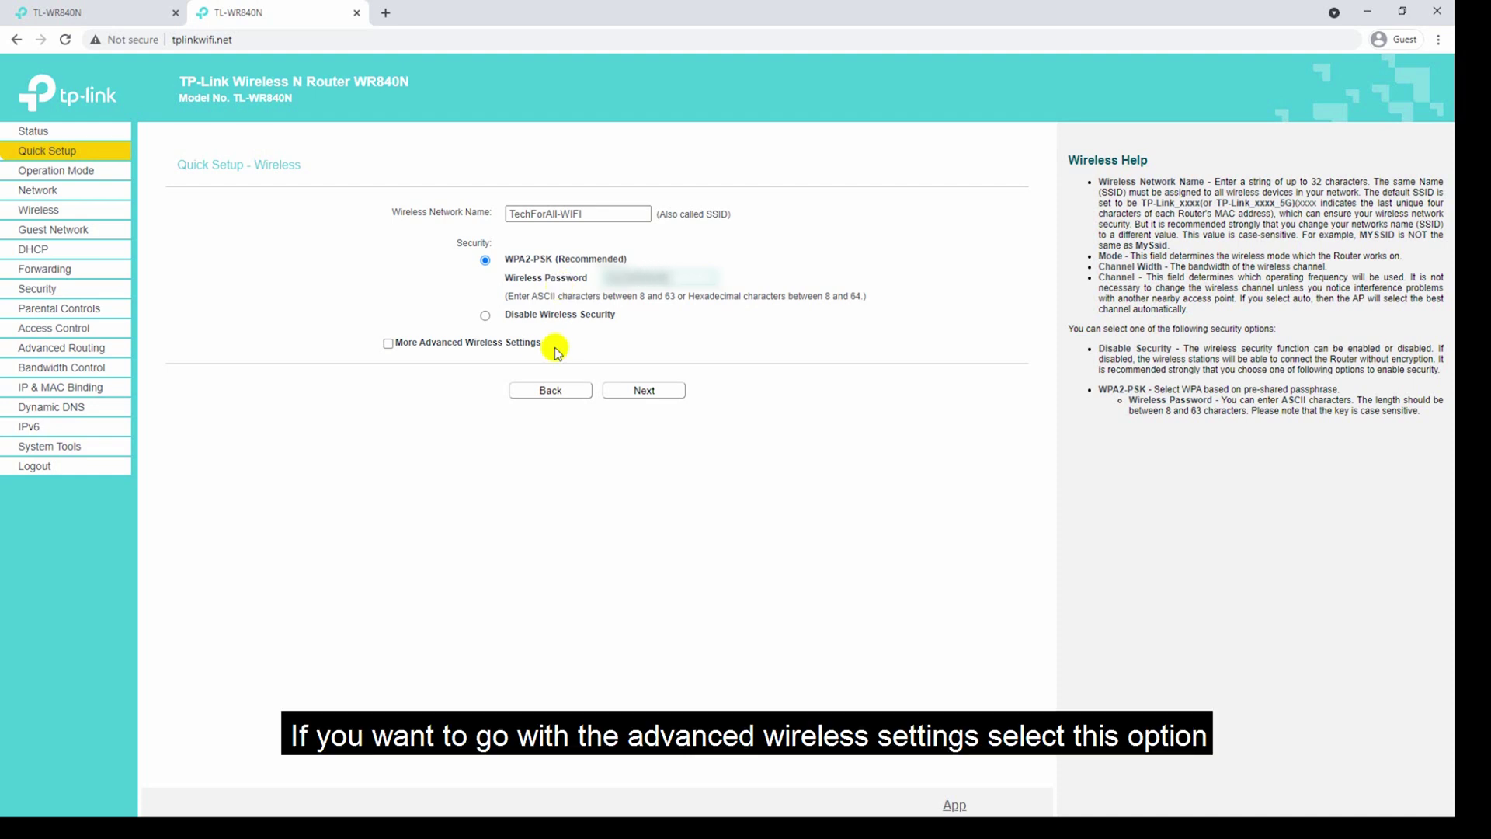
pyautogui.click(388, 344)
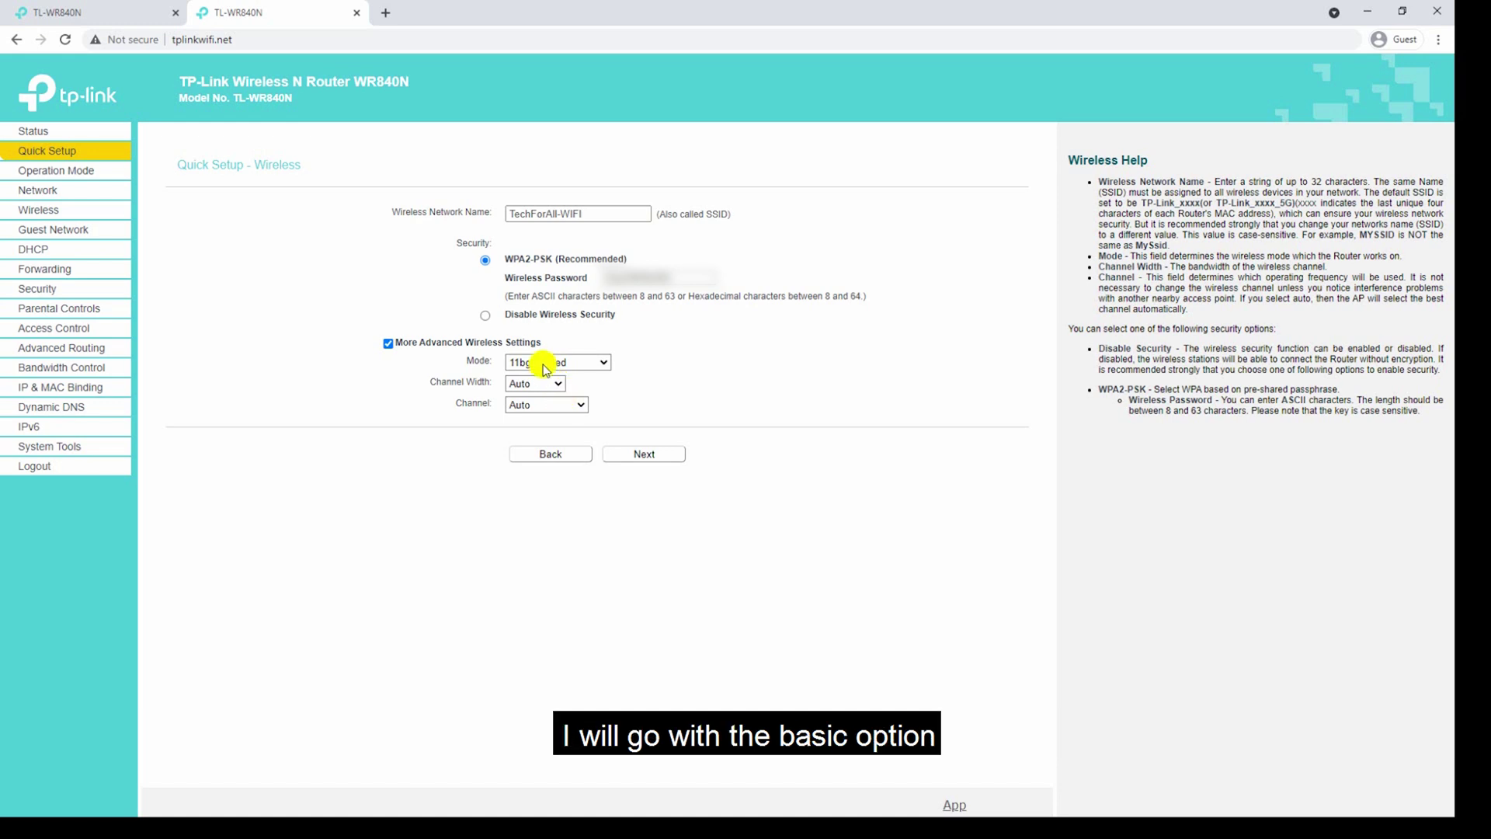
pyautogui.click(391, 345)
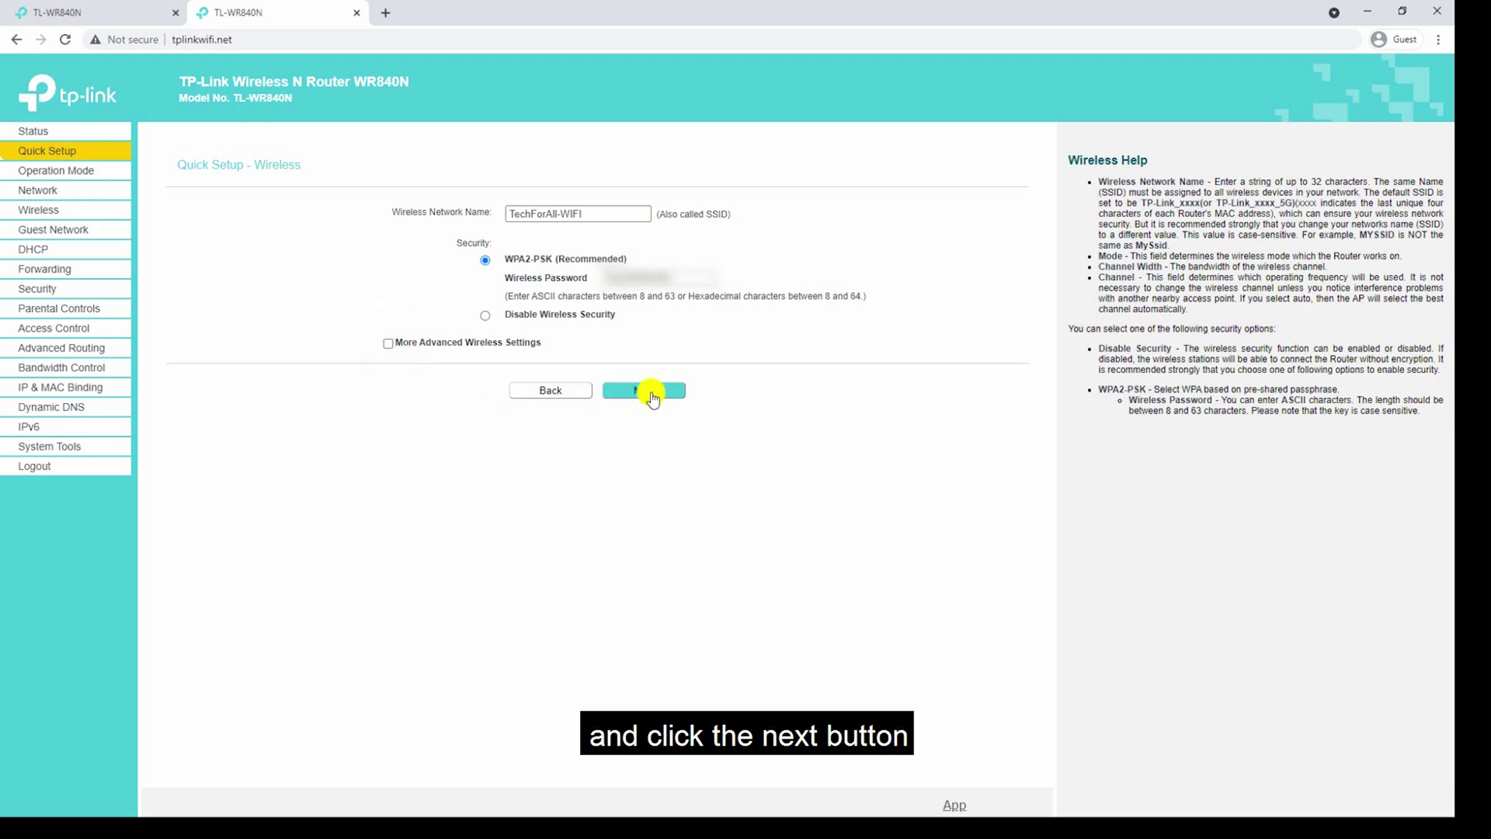
pyautogui.click(651, 391)
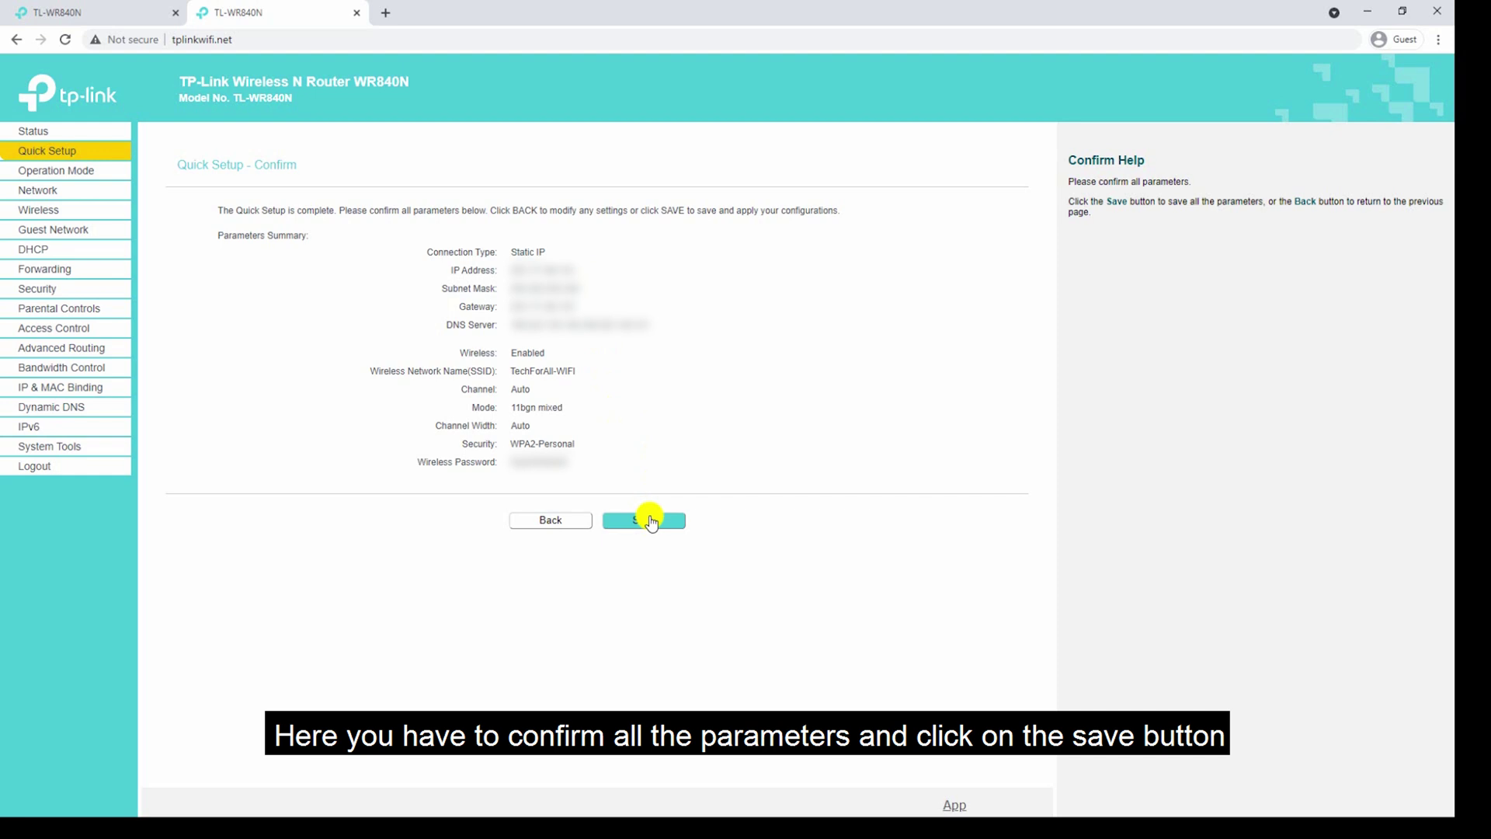
# Save the Quick Setup settings and go to the Operation Mode page.
pyautogui.click(651, 522)
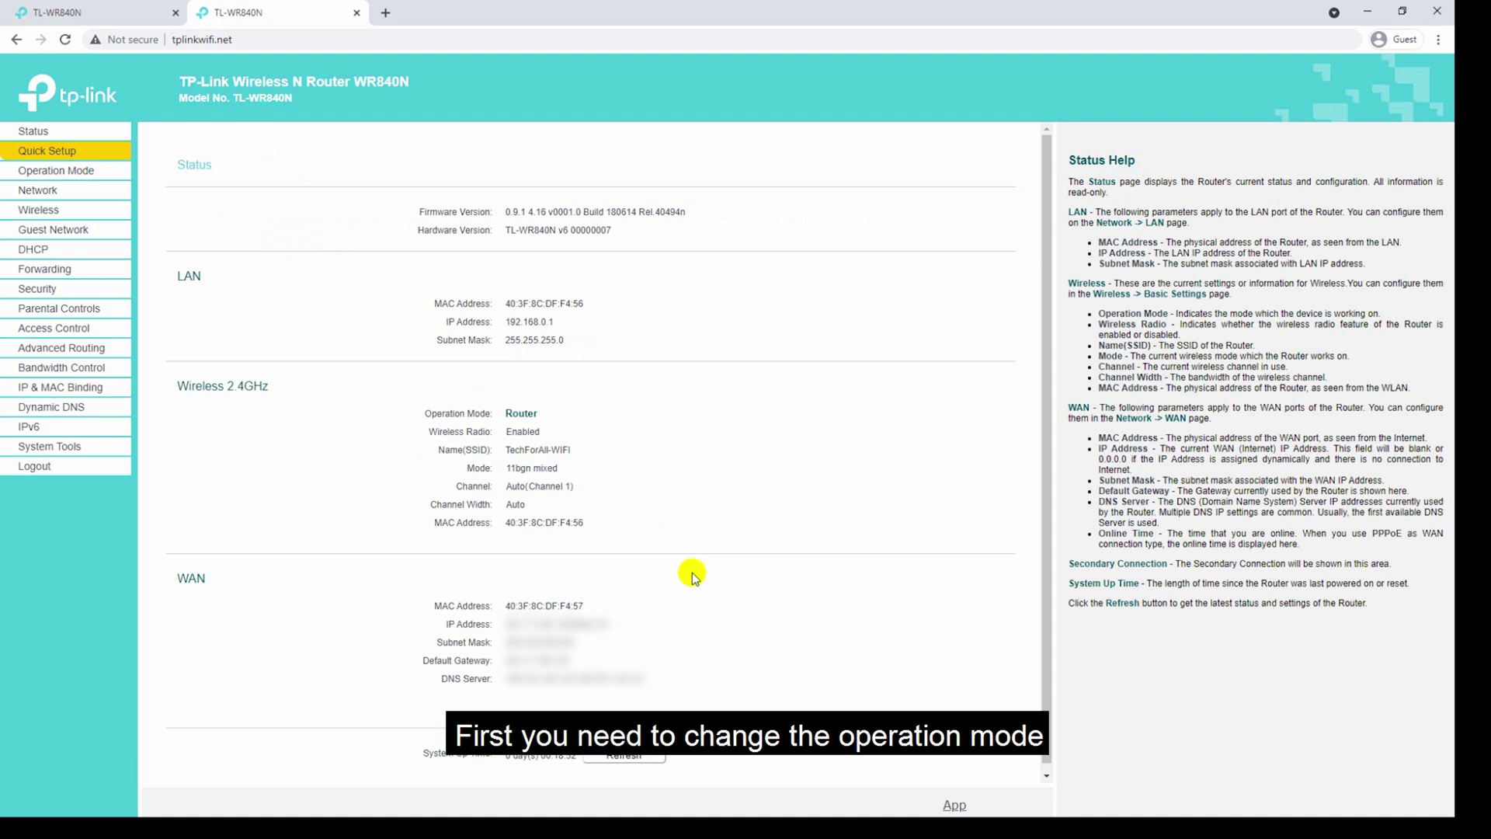
pyautogui.click(90, 172)
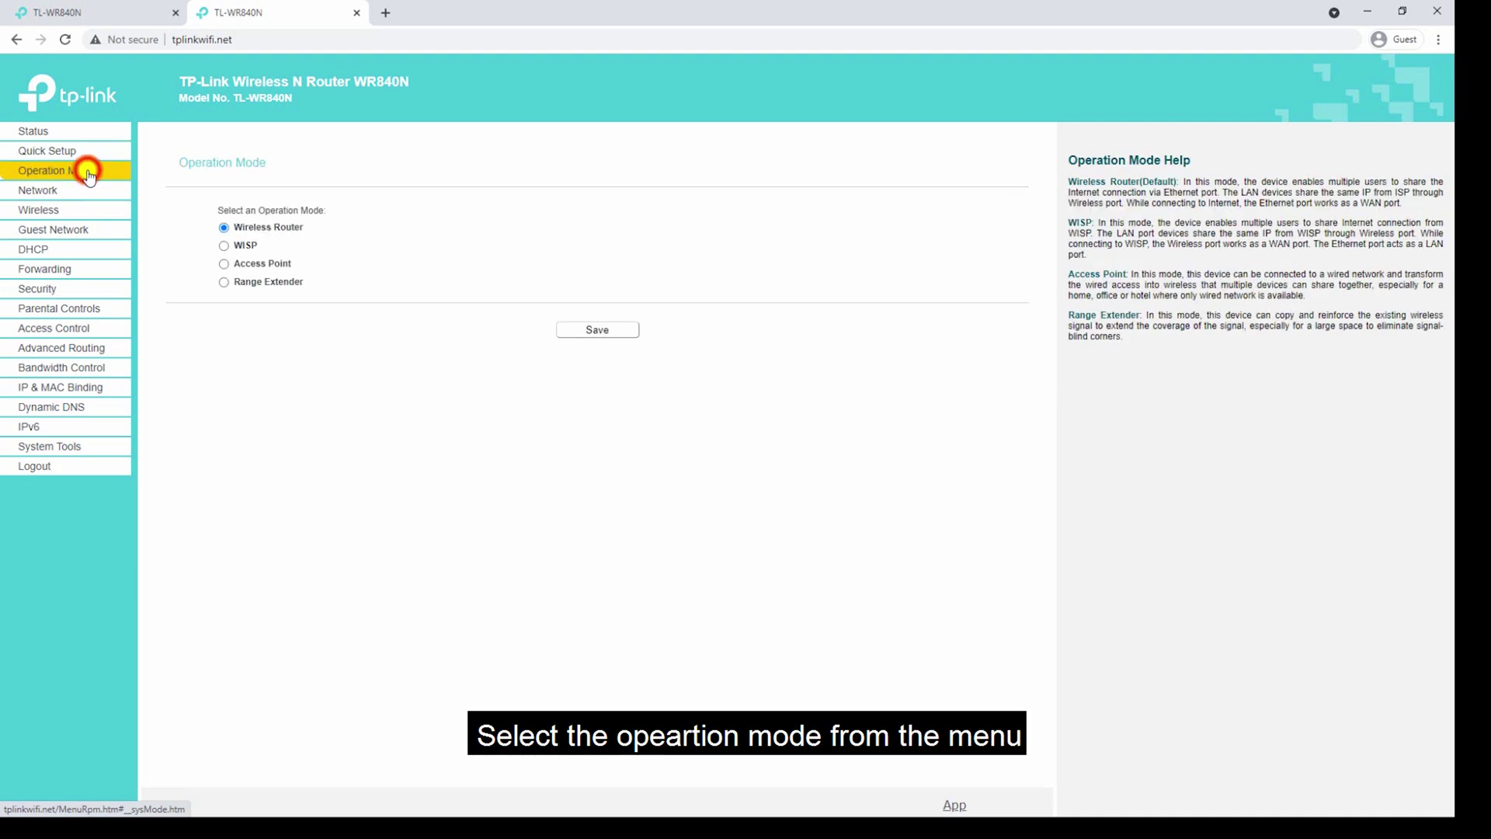
# Reapply Wireless Router as the operation mode and dismiss the confirmation alert.
pyautogui.click(256, 232)
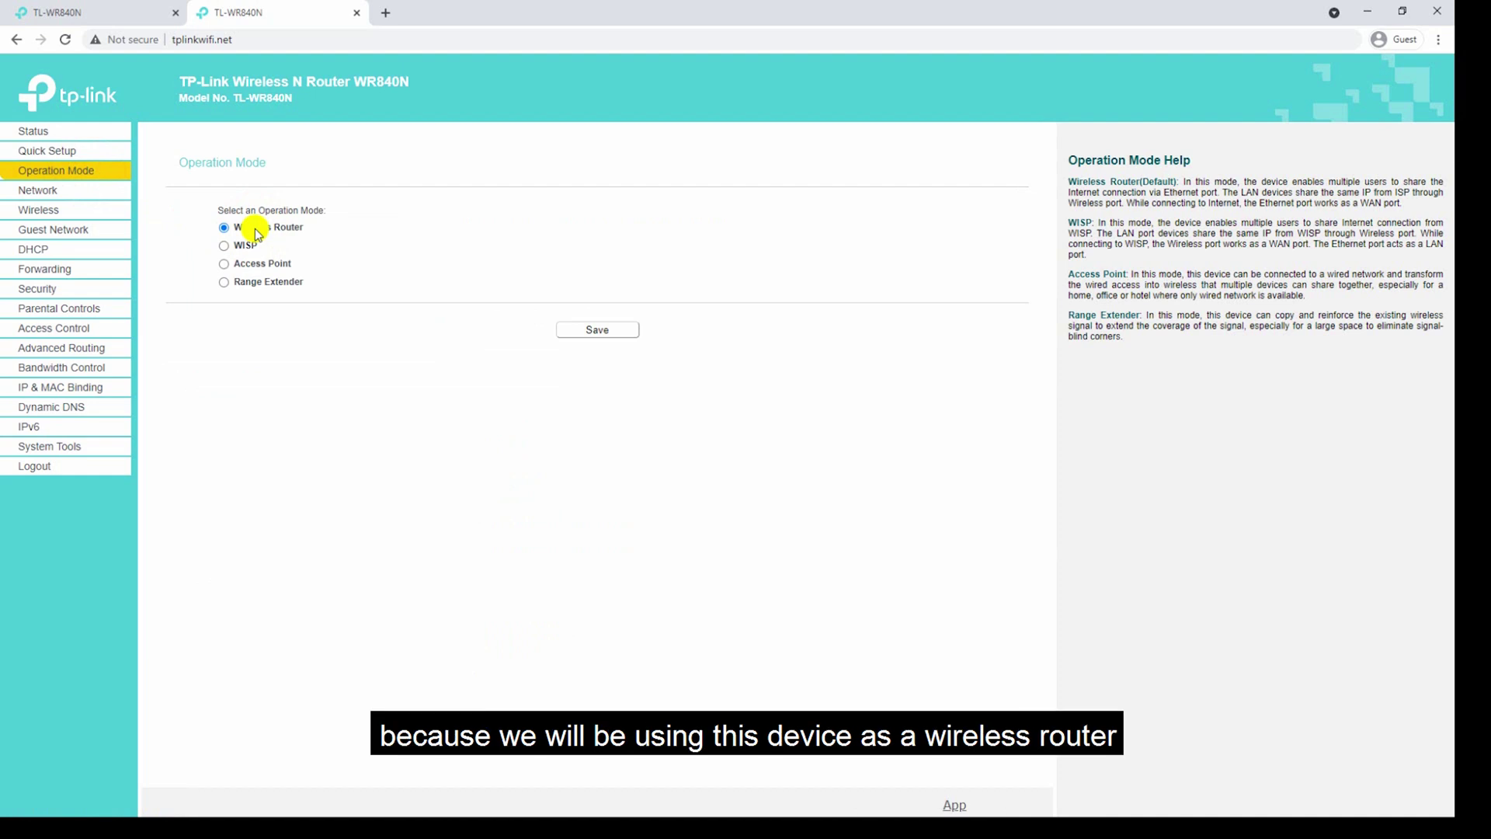
pyautogui.click(604, 334)
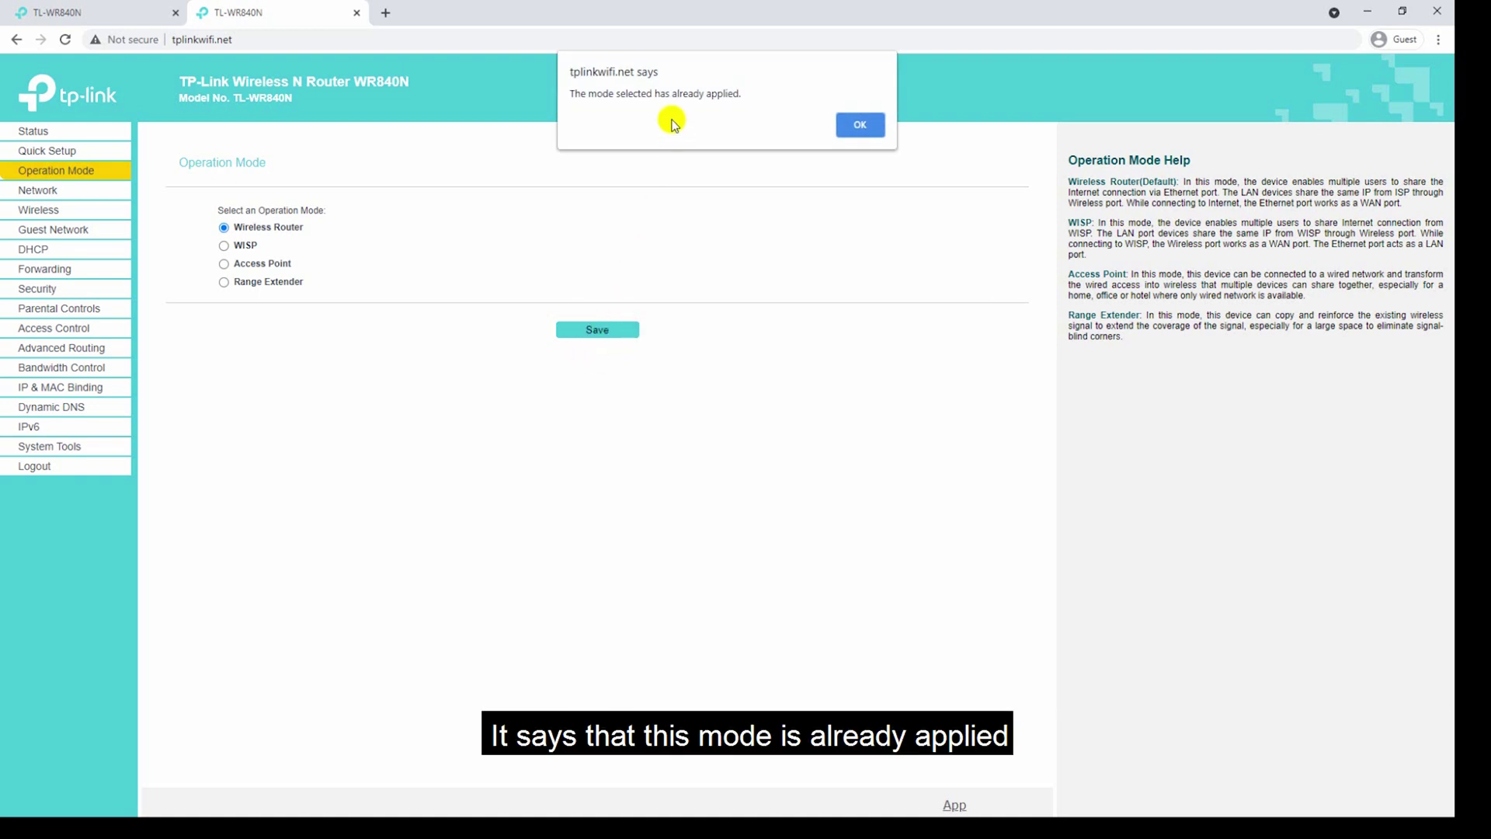
pyautogui.click(862, 126)
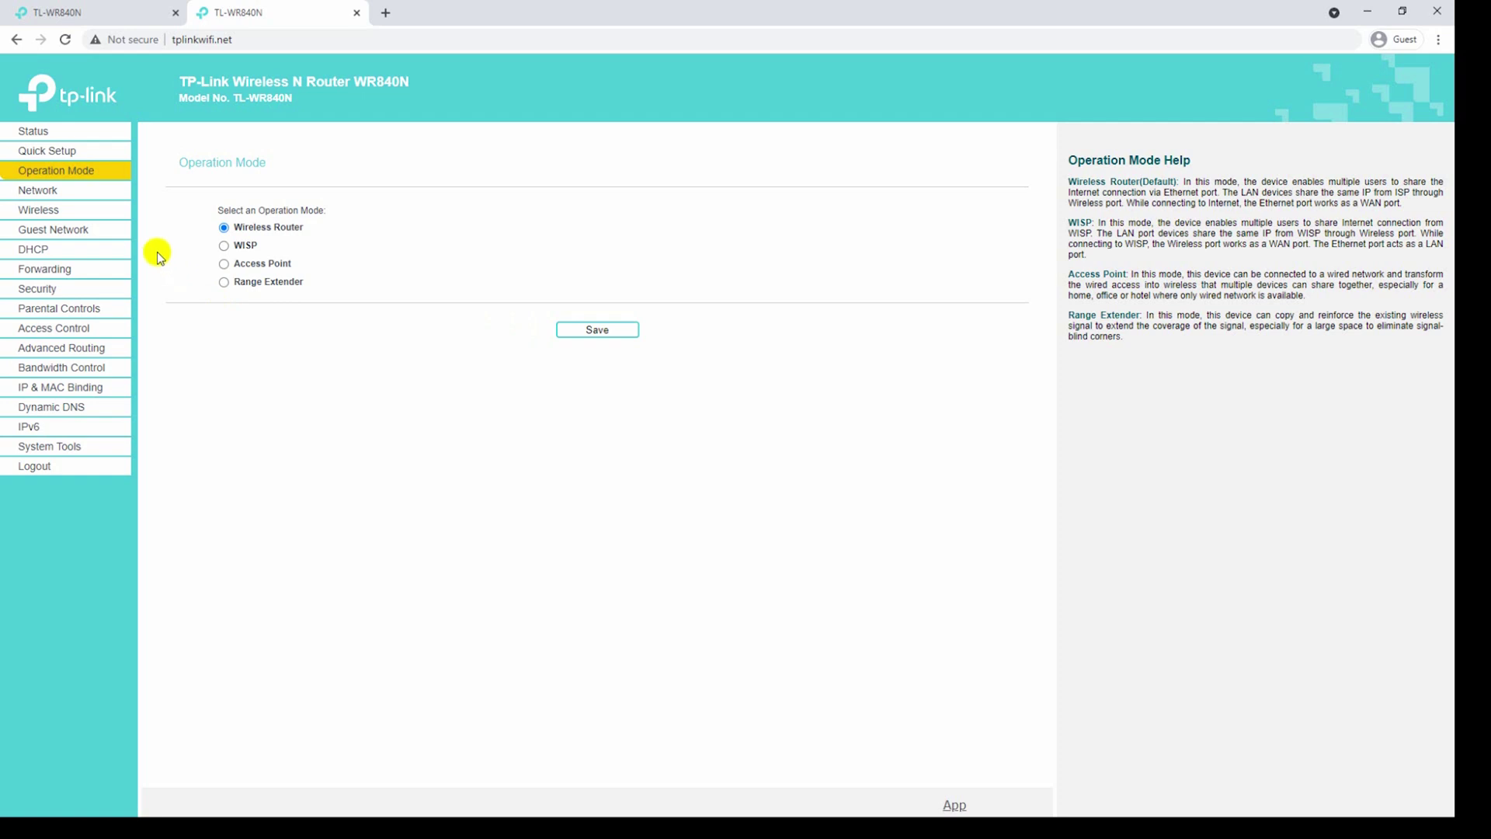
pyautogui.click(93, 196)
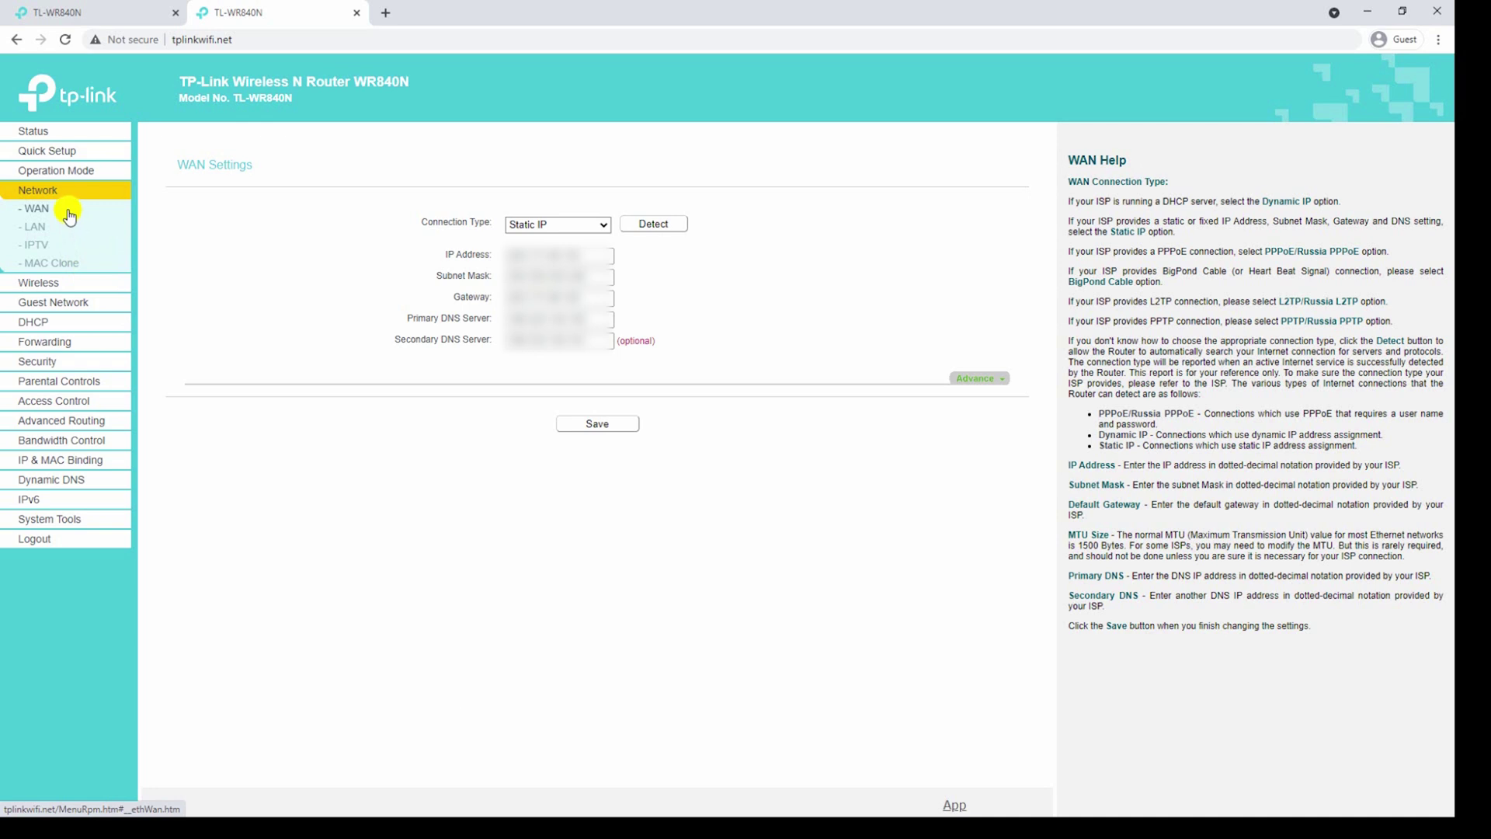
# Keep Static IP as the WAN connection type and review the LAN settings.
pyautogui.click(66, 210)
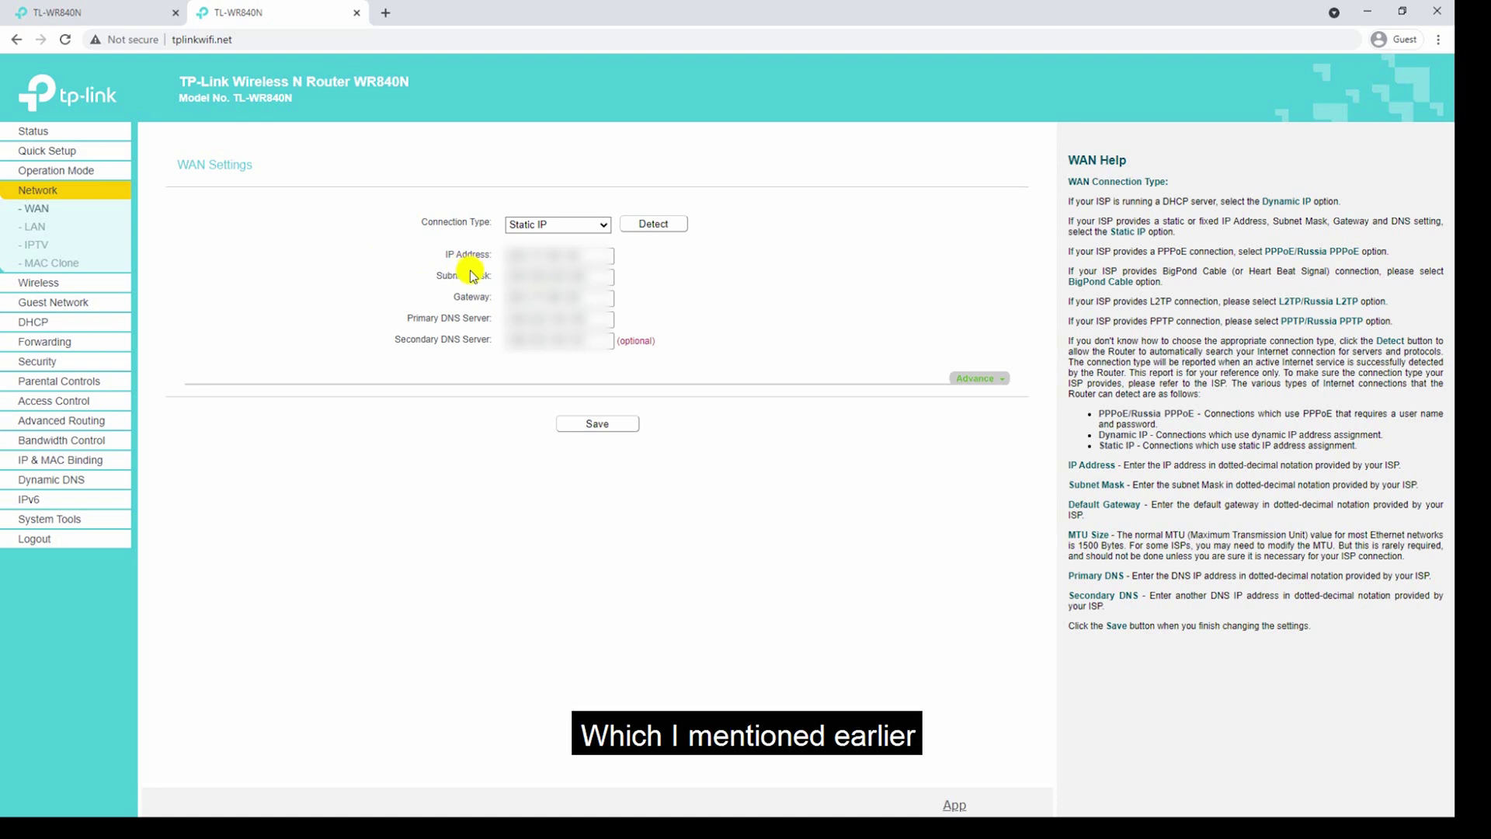
pyautogui.click(564, 227)
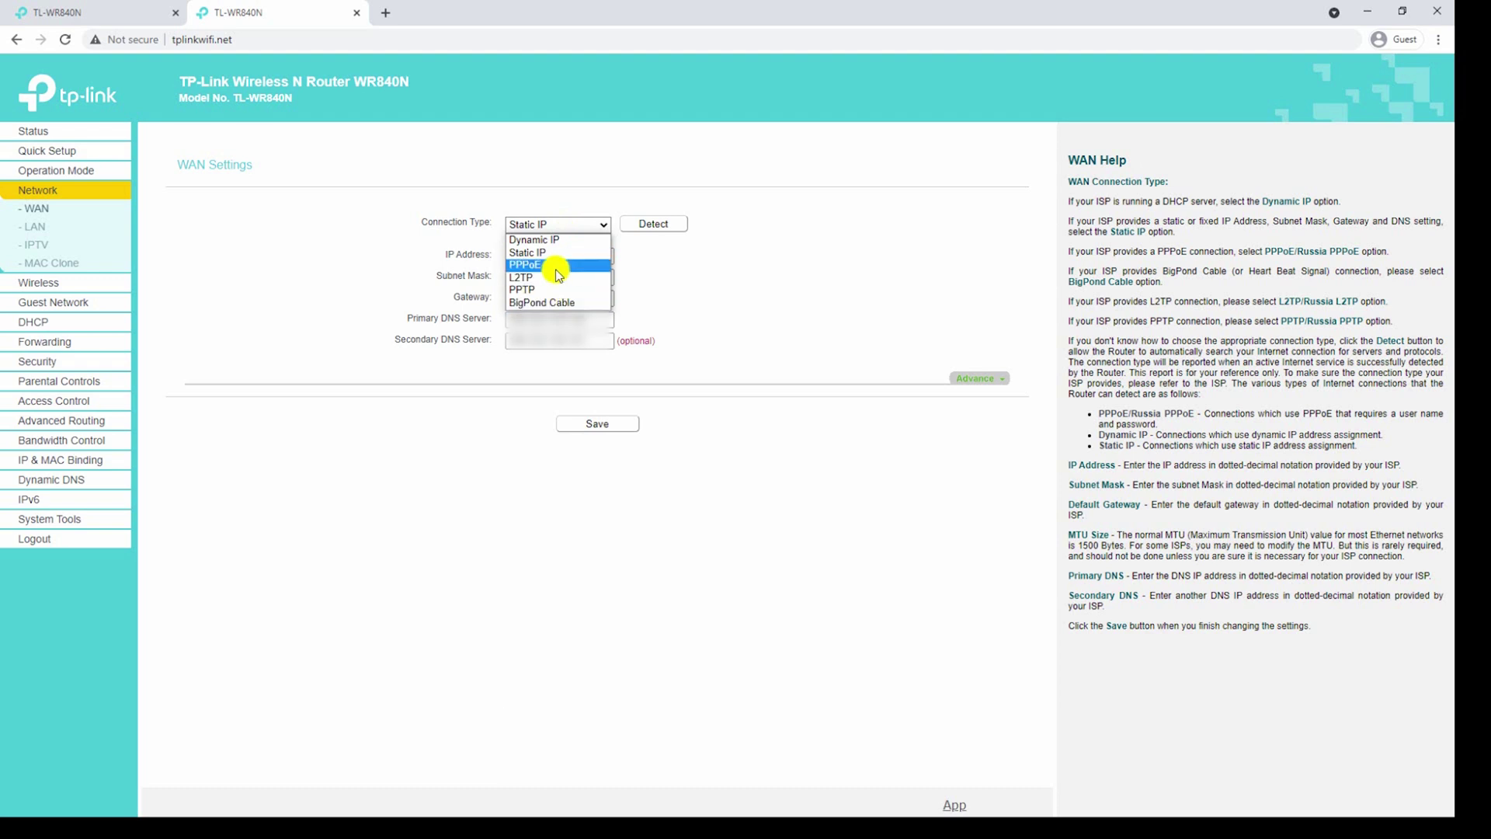
pyautogui.click(656, 367)
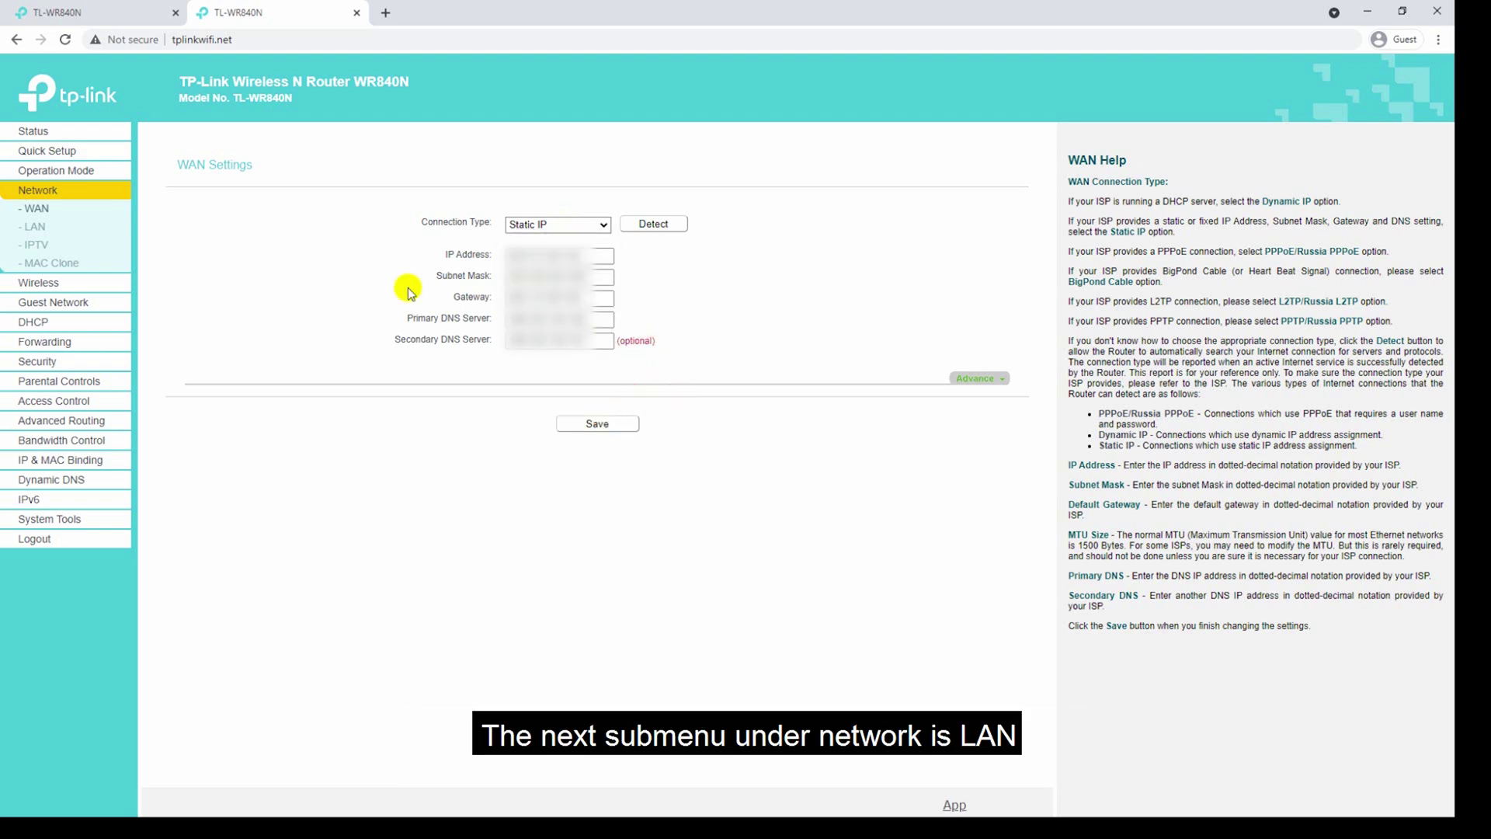
pyautogui.click(32, 230)
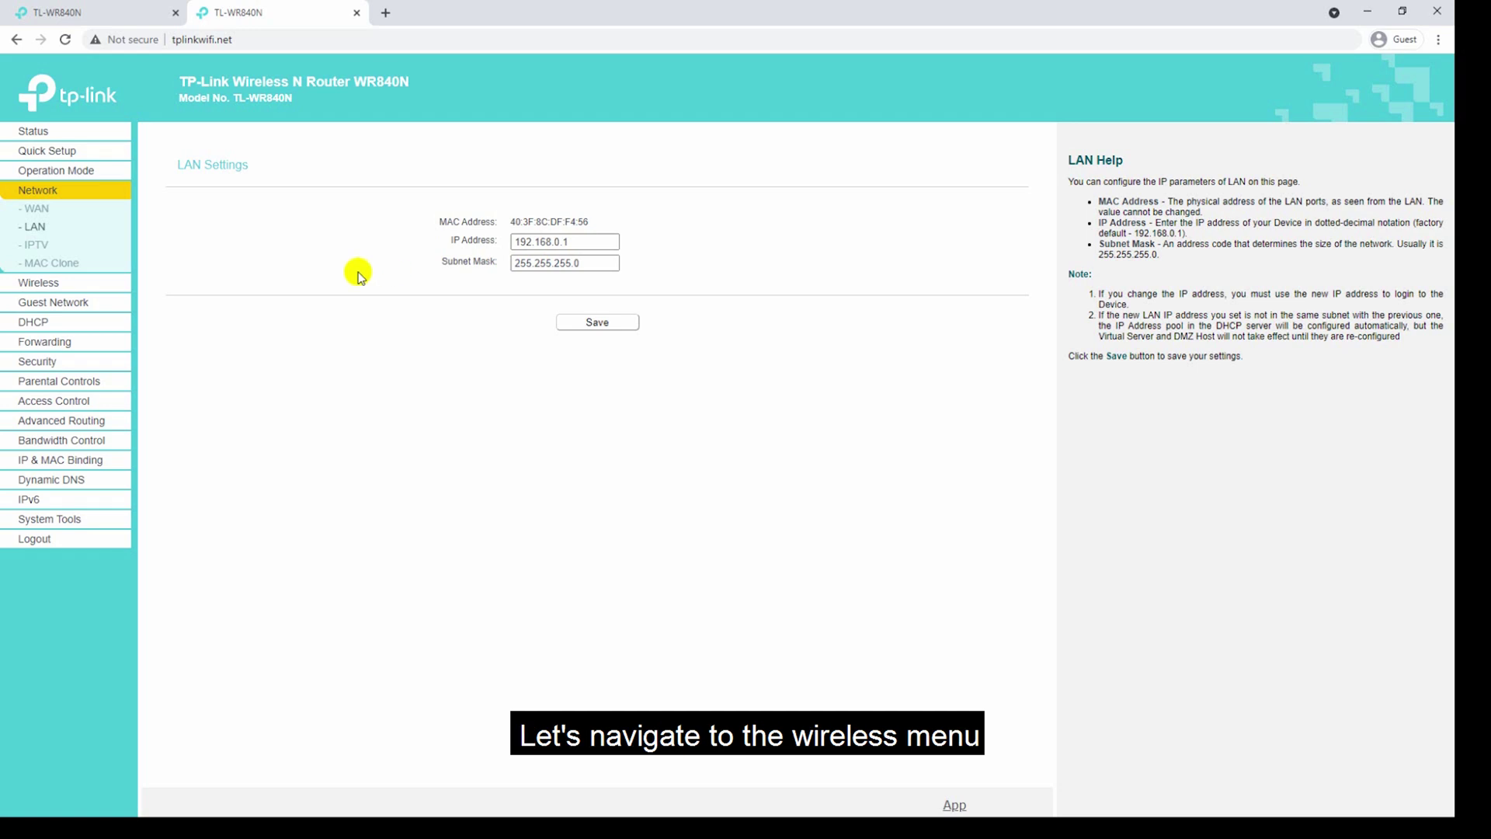
pyautogui.click(78, 283)
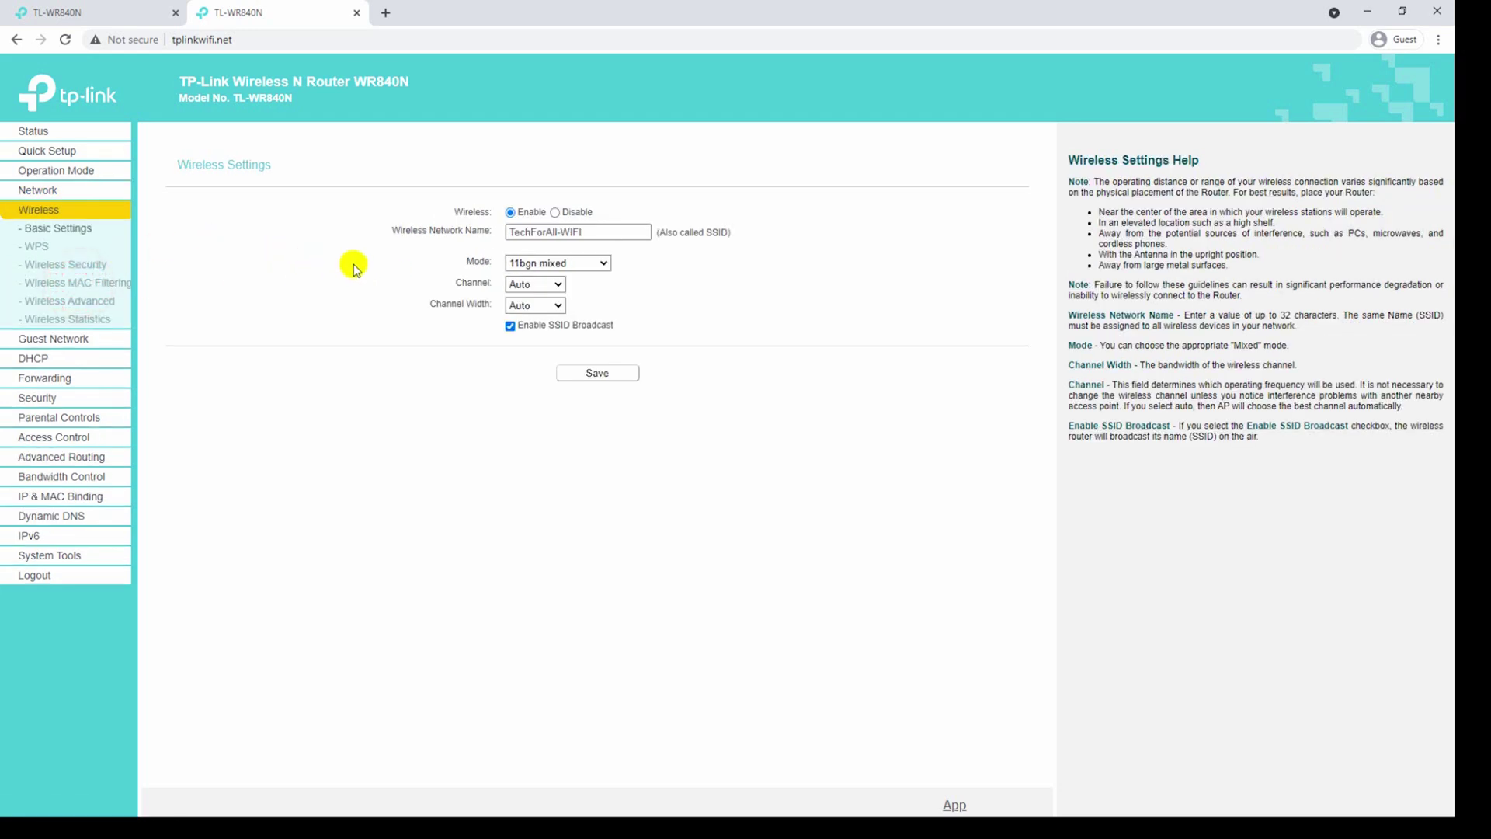
# Review wireless Basic Settings and WPS, then view Wireless Security (WPA2-PSK, AES).
pyautogui.click(107, 228)
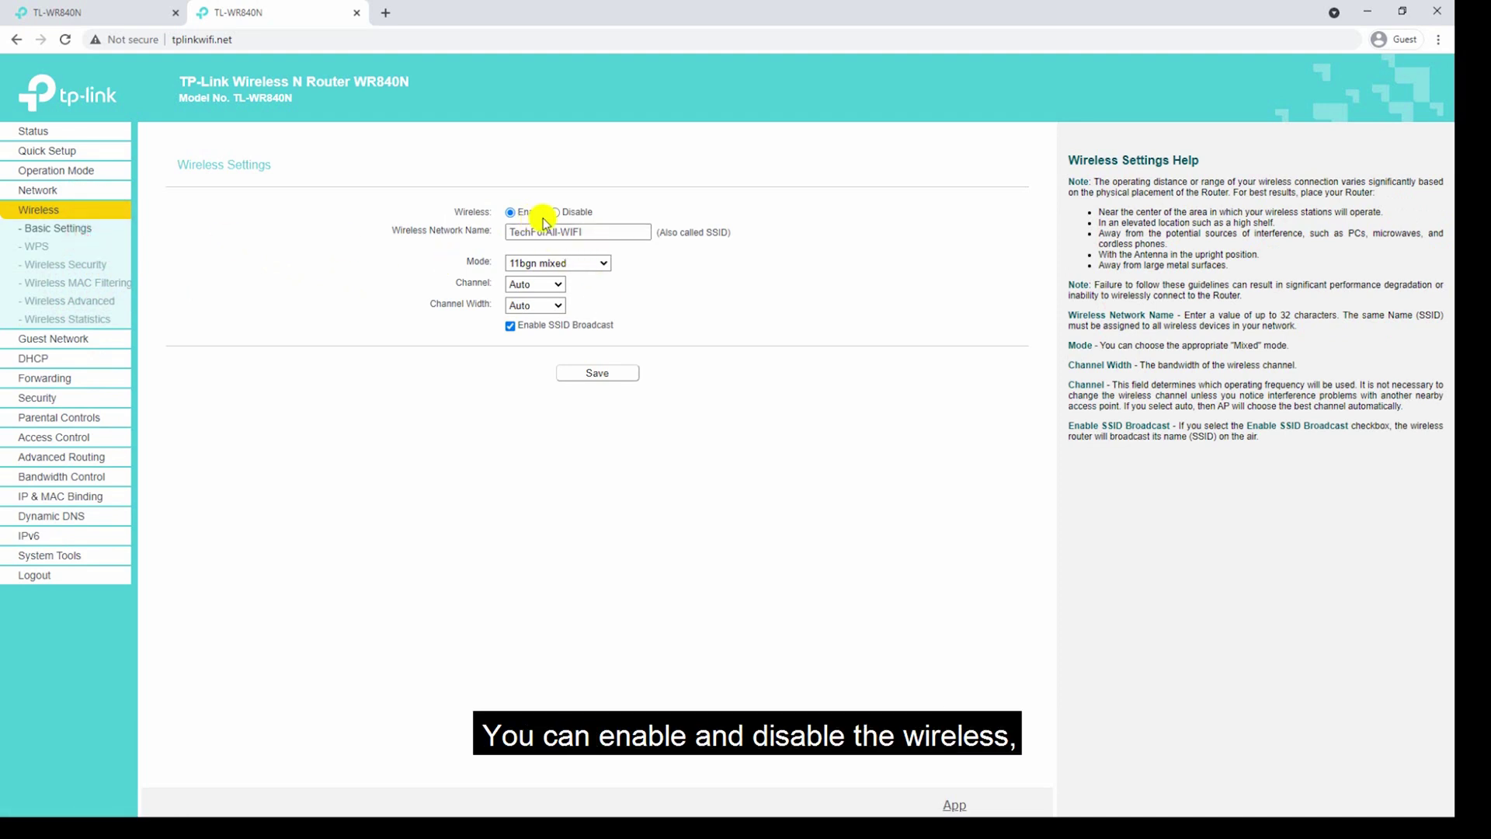
pyautogui.click(591, 231)
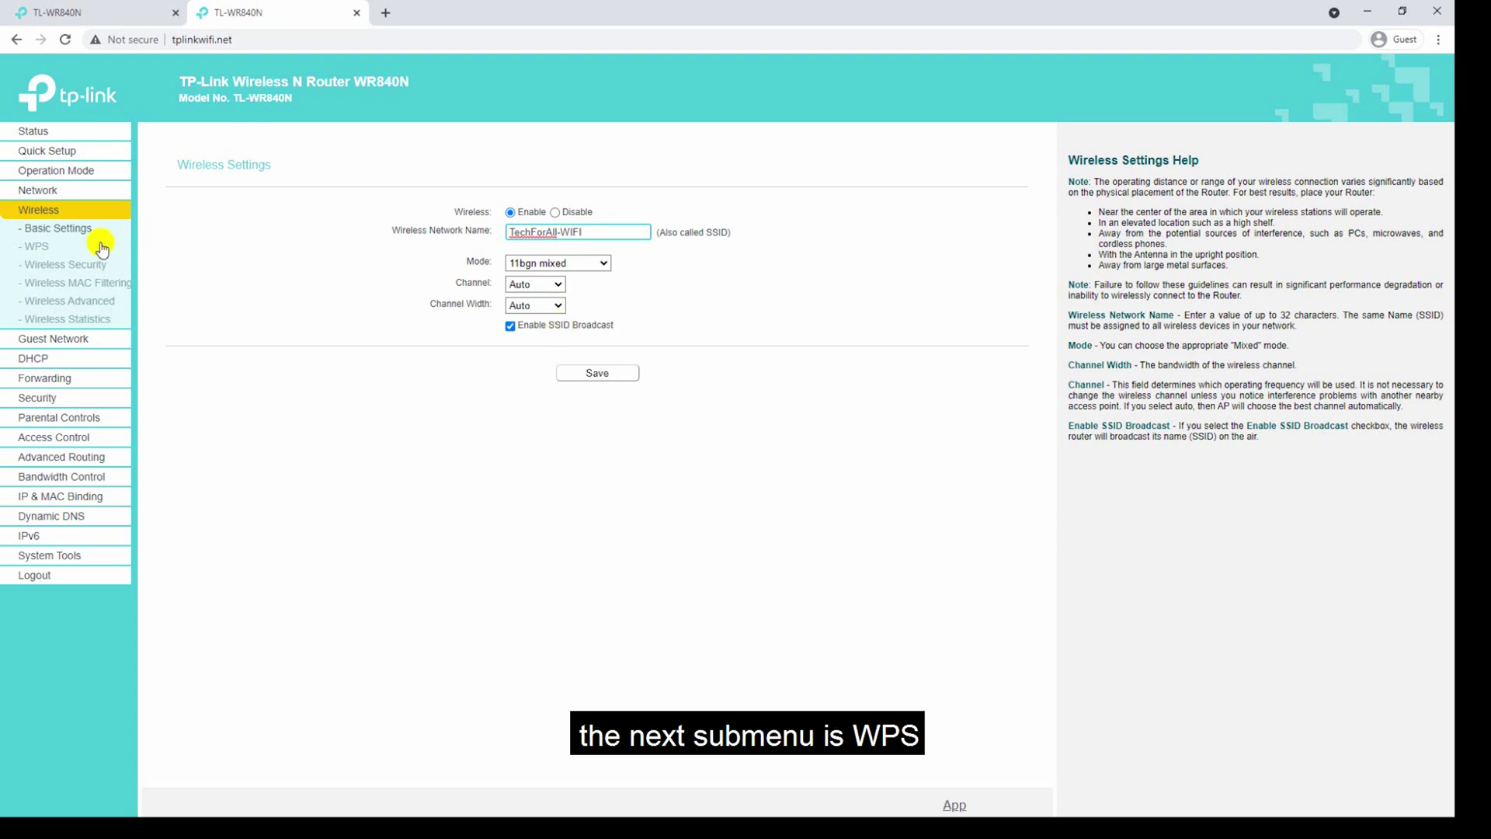
pyautogui.click(62, 252)
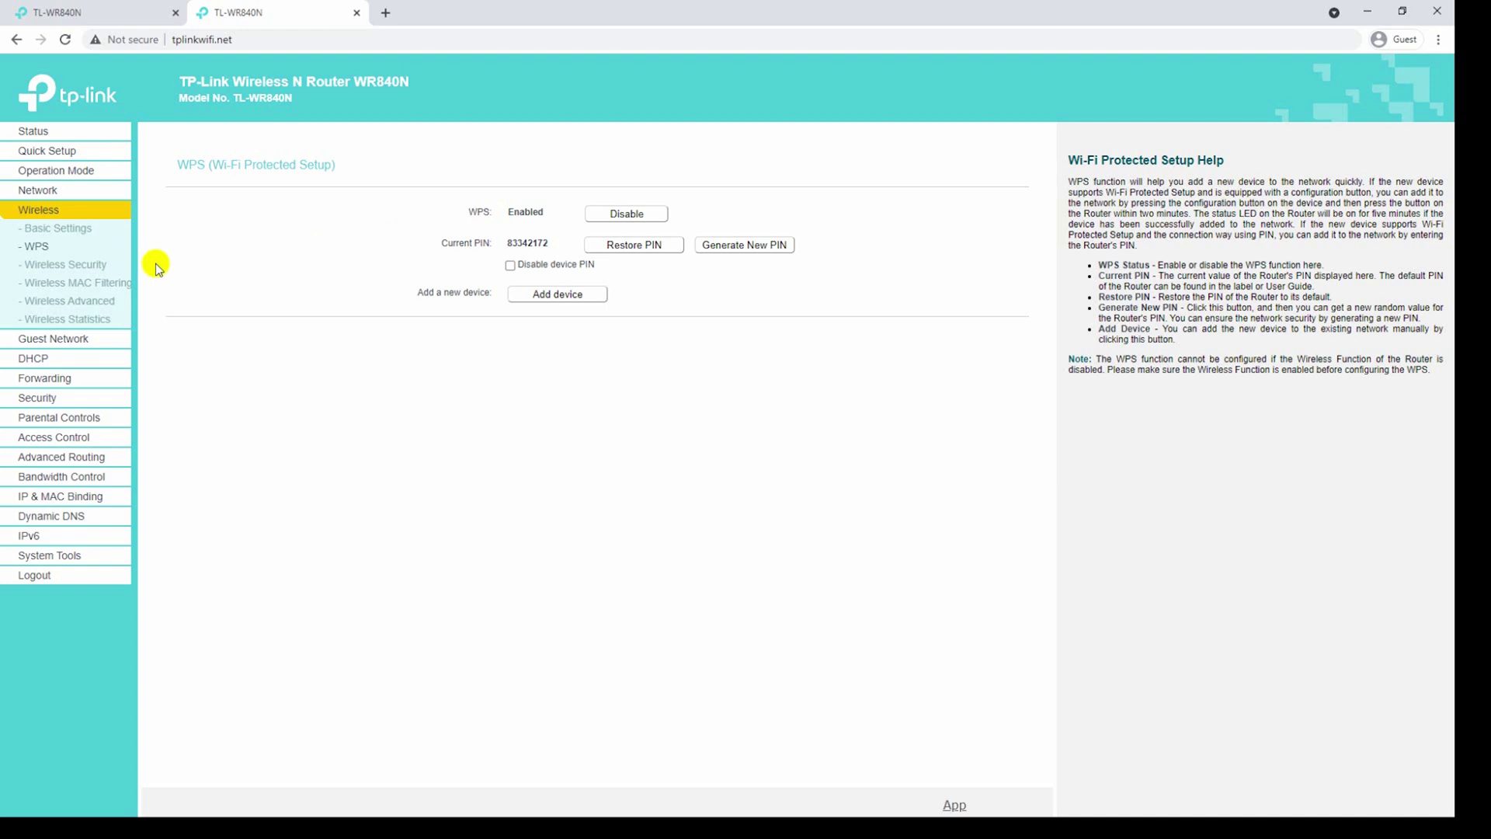
pyautogui.click(115, 268)
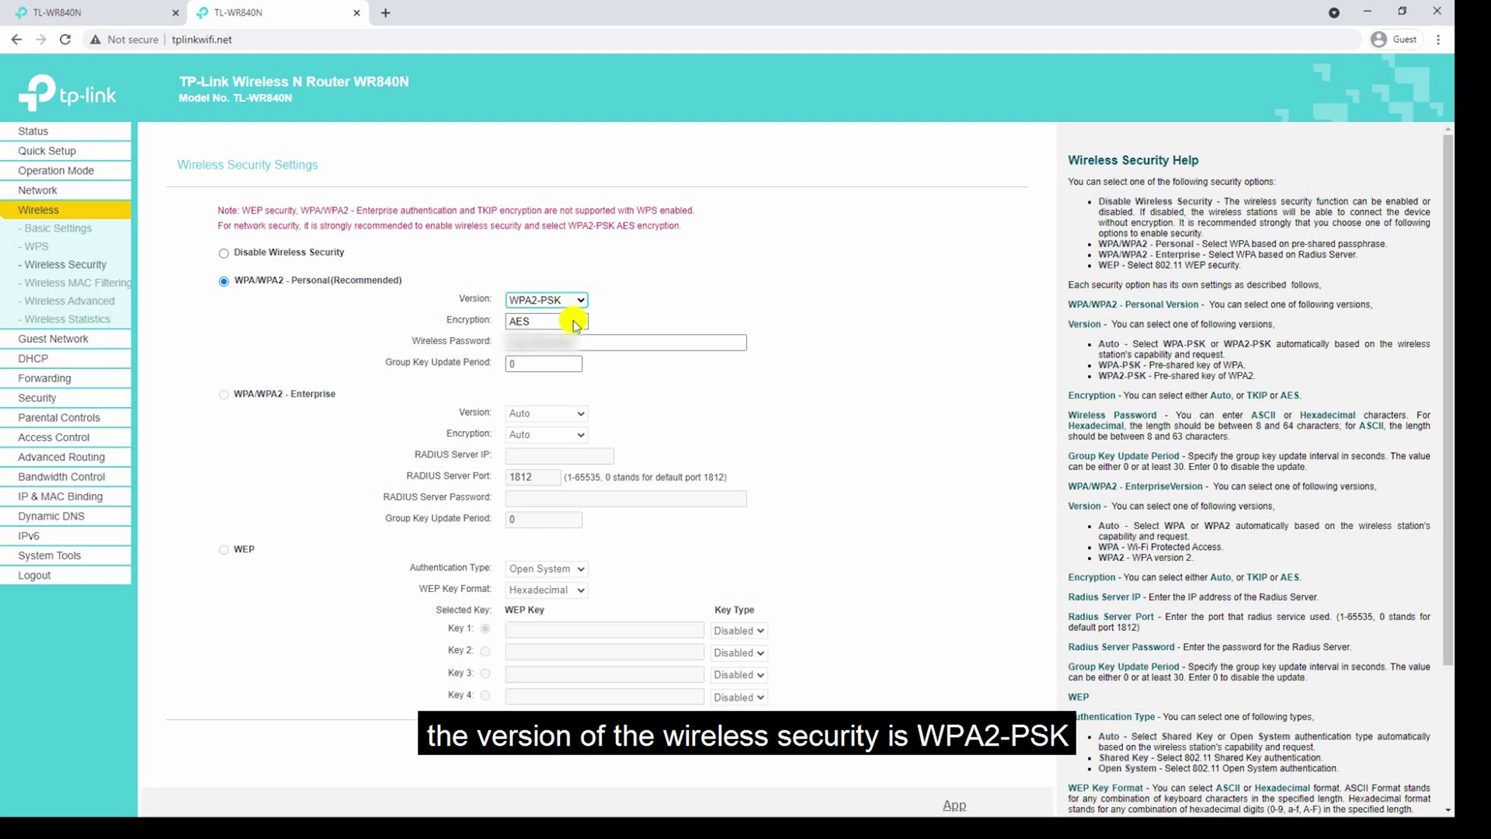
# Keep the wireless encryption at AES and go to Wireless MAC Filtering.
pyautogui.click(577, 323)
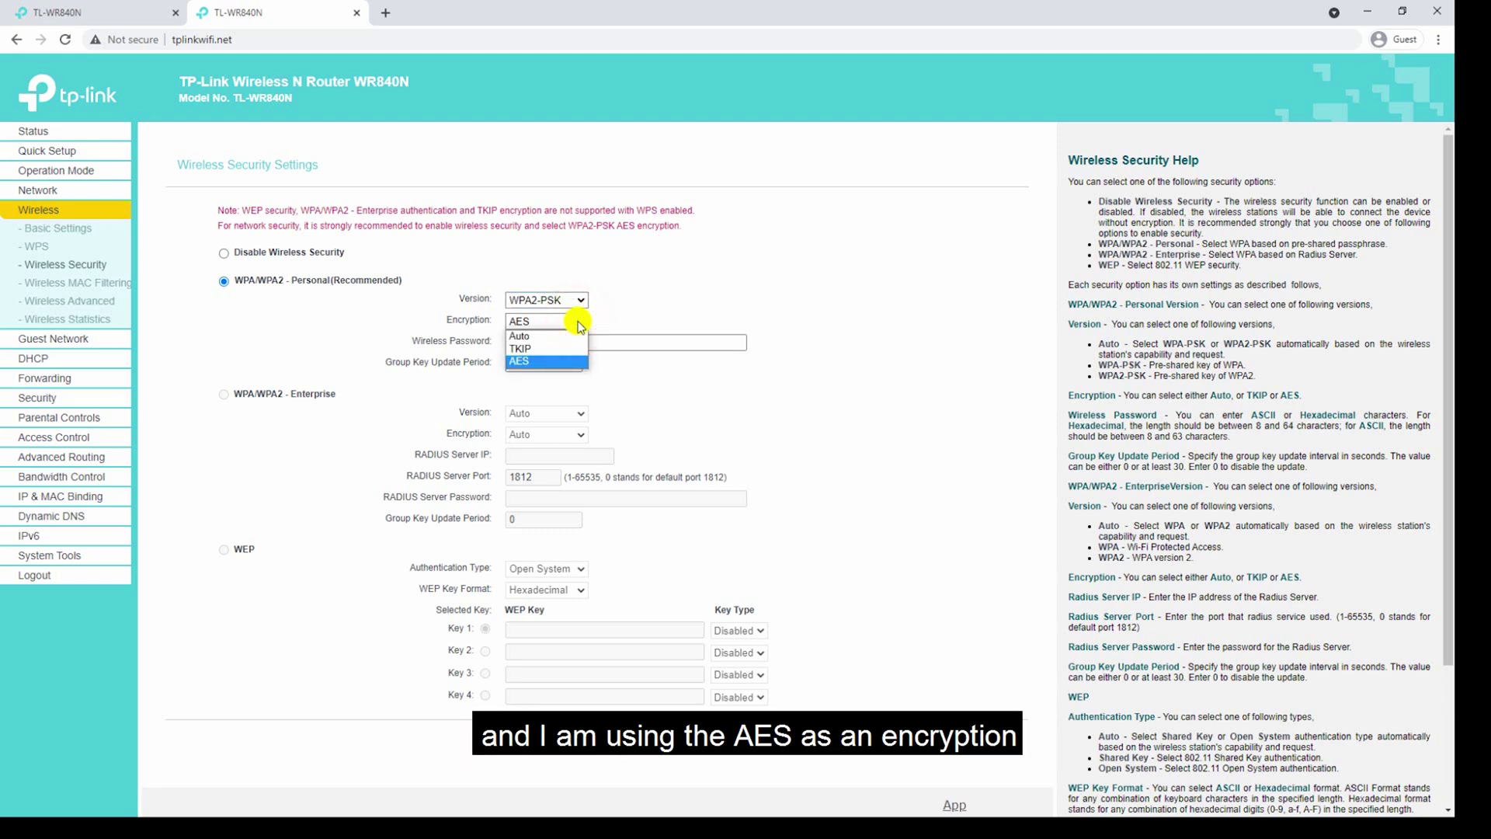
pyautogui.click(578, 324)
pyautogui.click(595, 344)
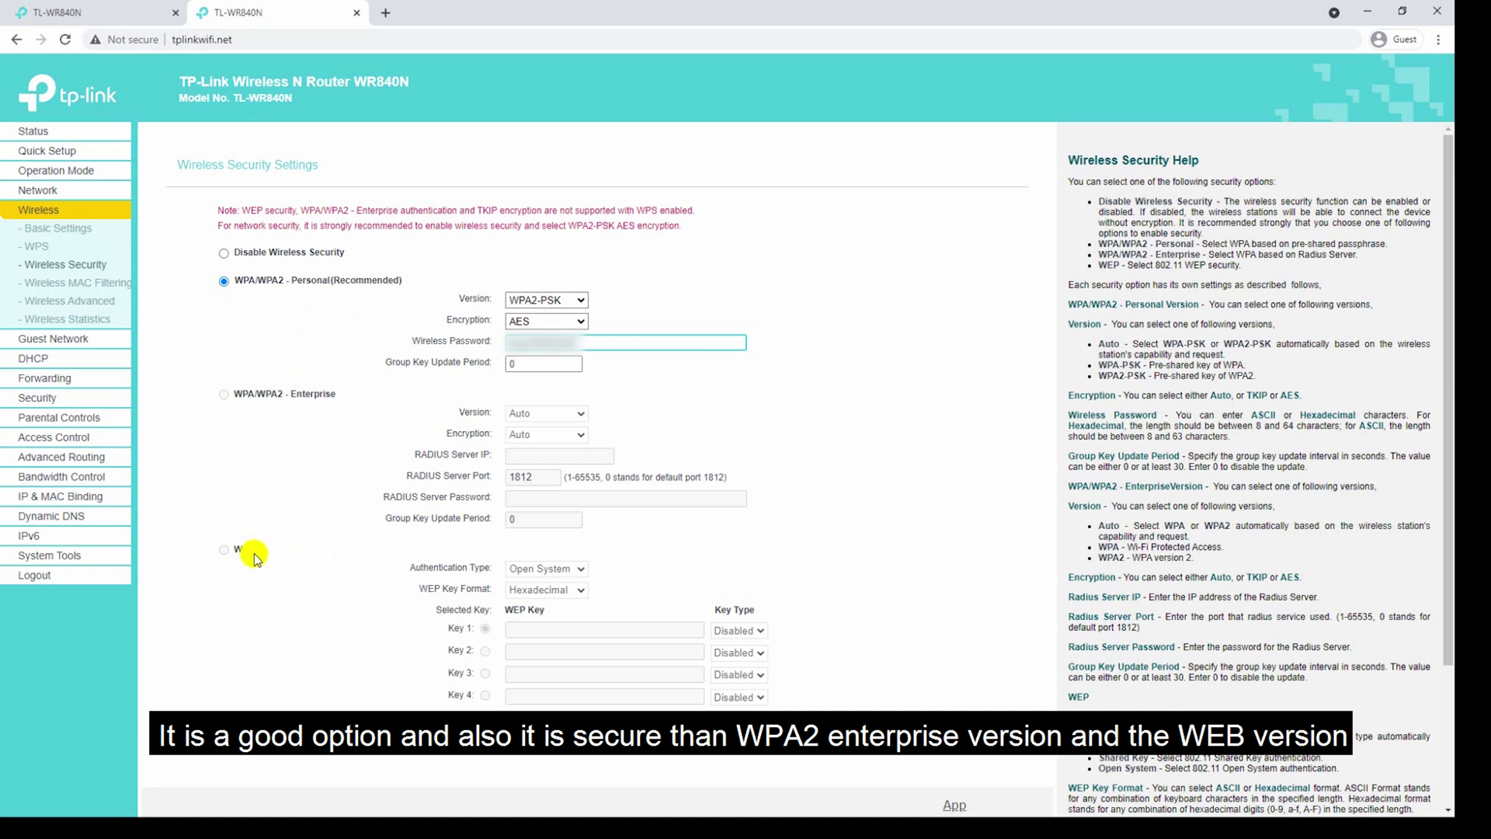
pyautogui.click(522, 322)
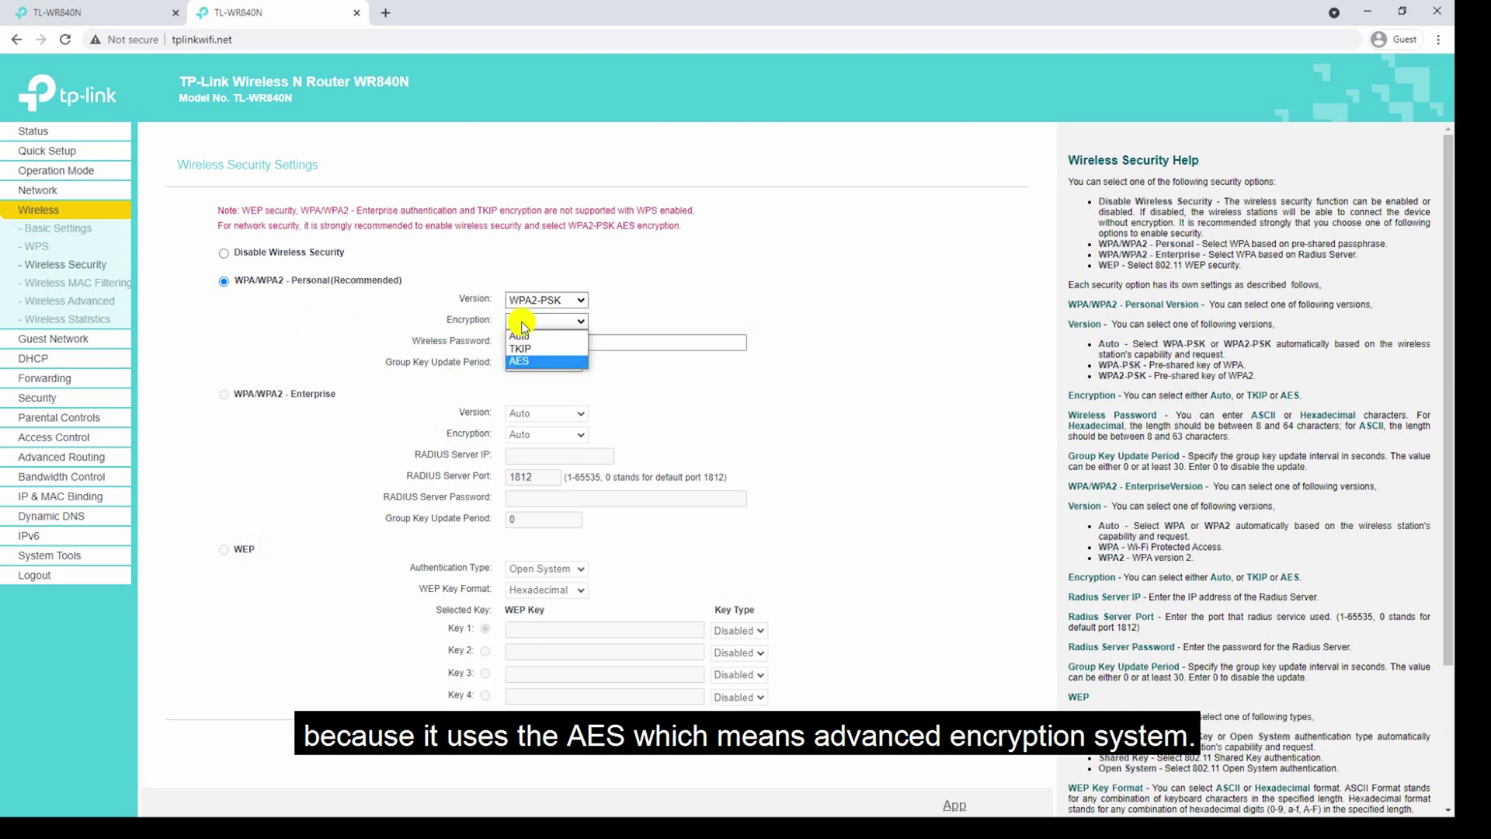
pyautogui.click(522, 324)
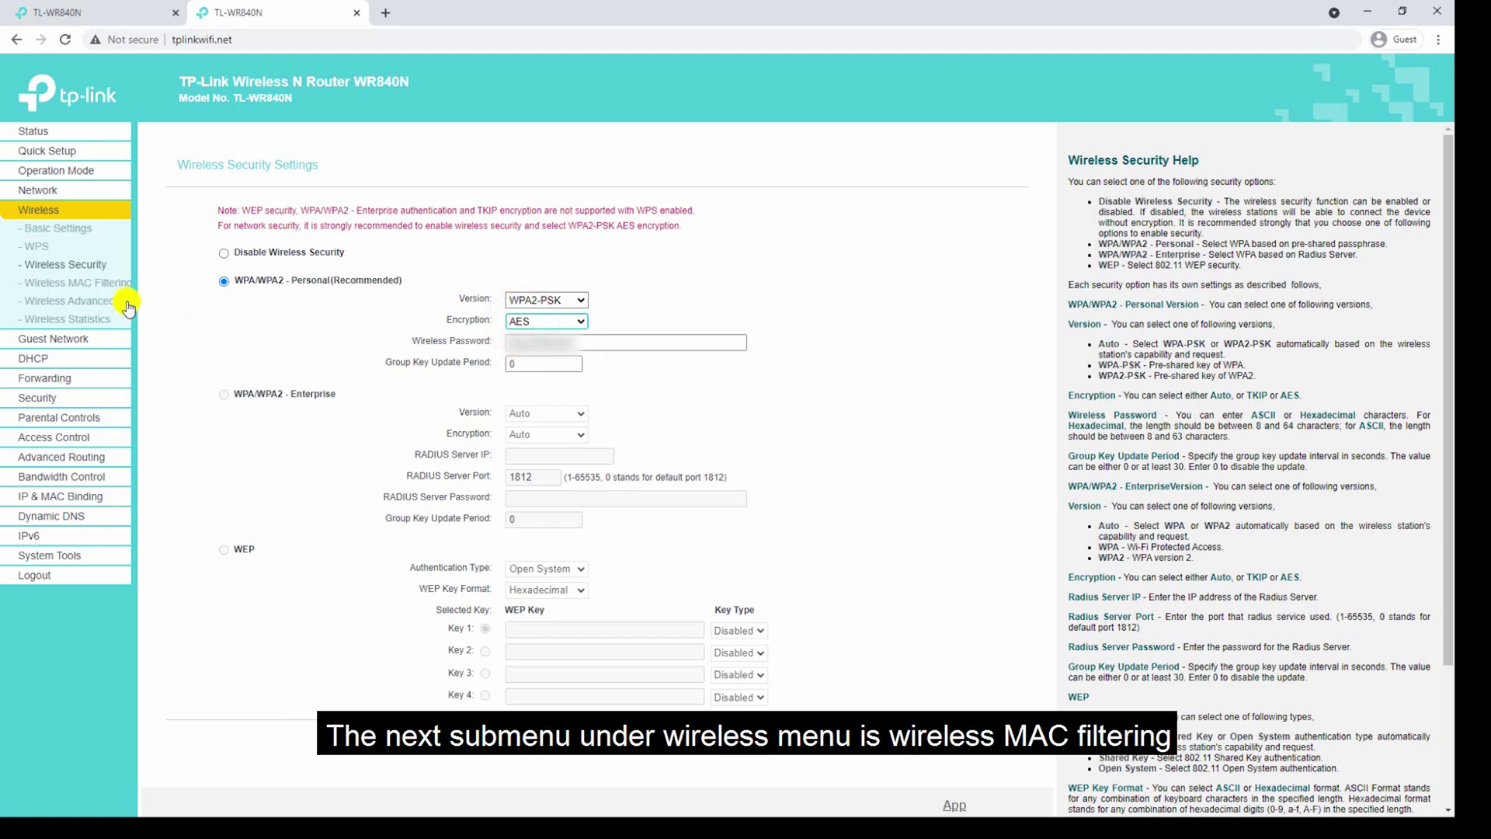
pyautogui.click(104, 287)
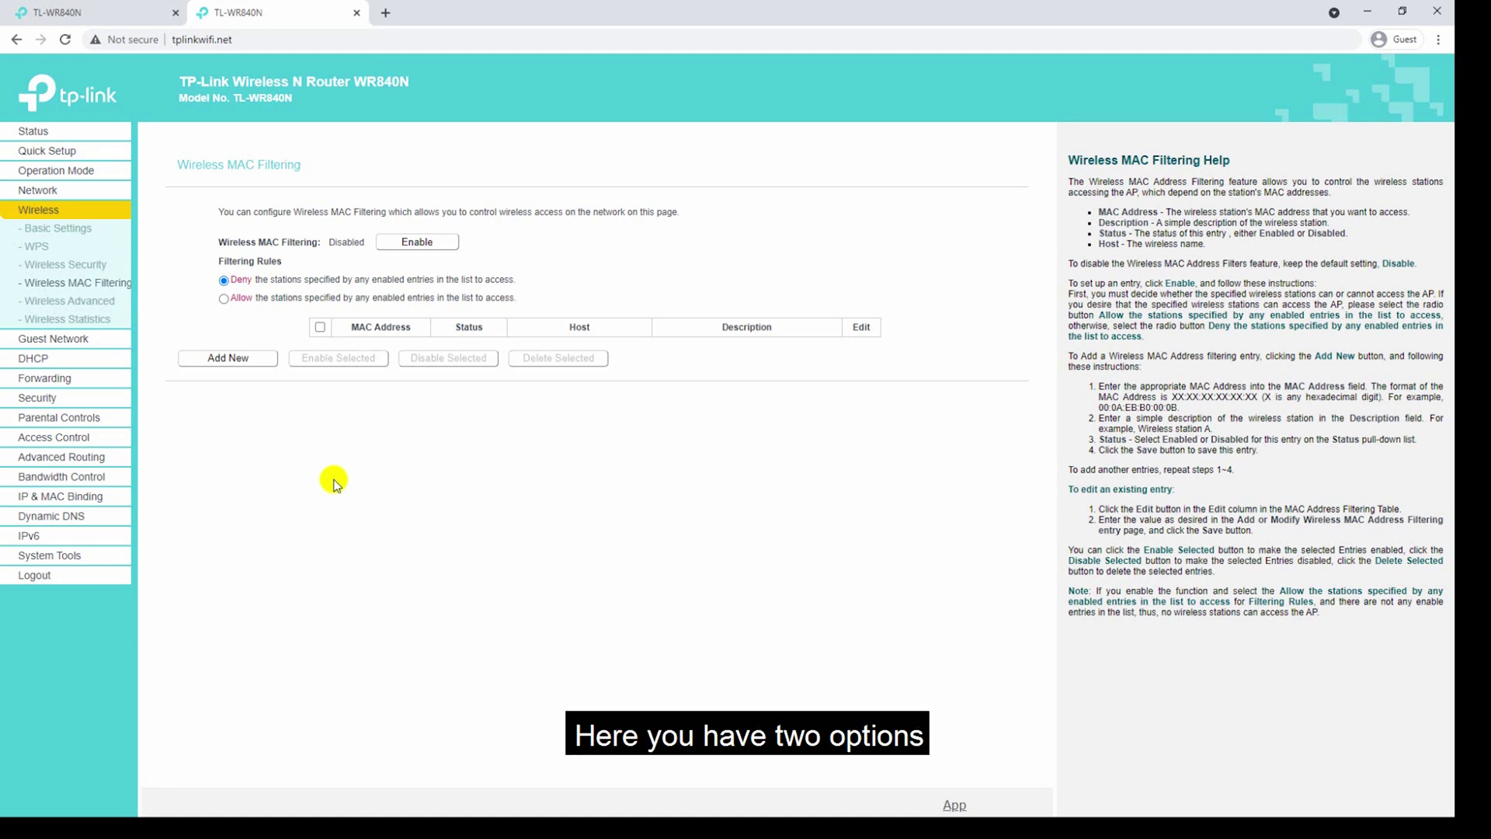
# Set the MAC filter rule to Allow listed stations, leaving filtering disabled, then view Wireless Advanced.
pyautogui.click(224, 280)
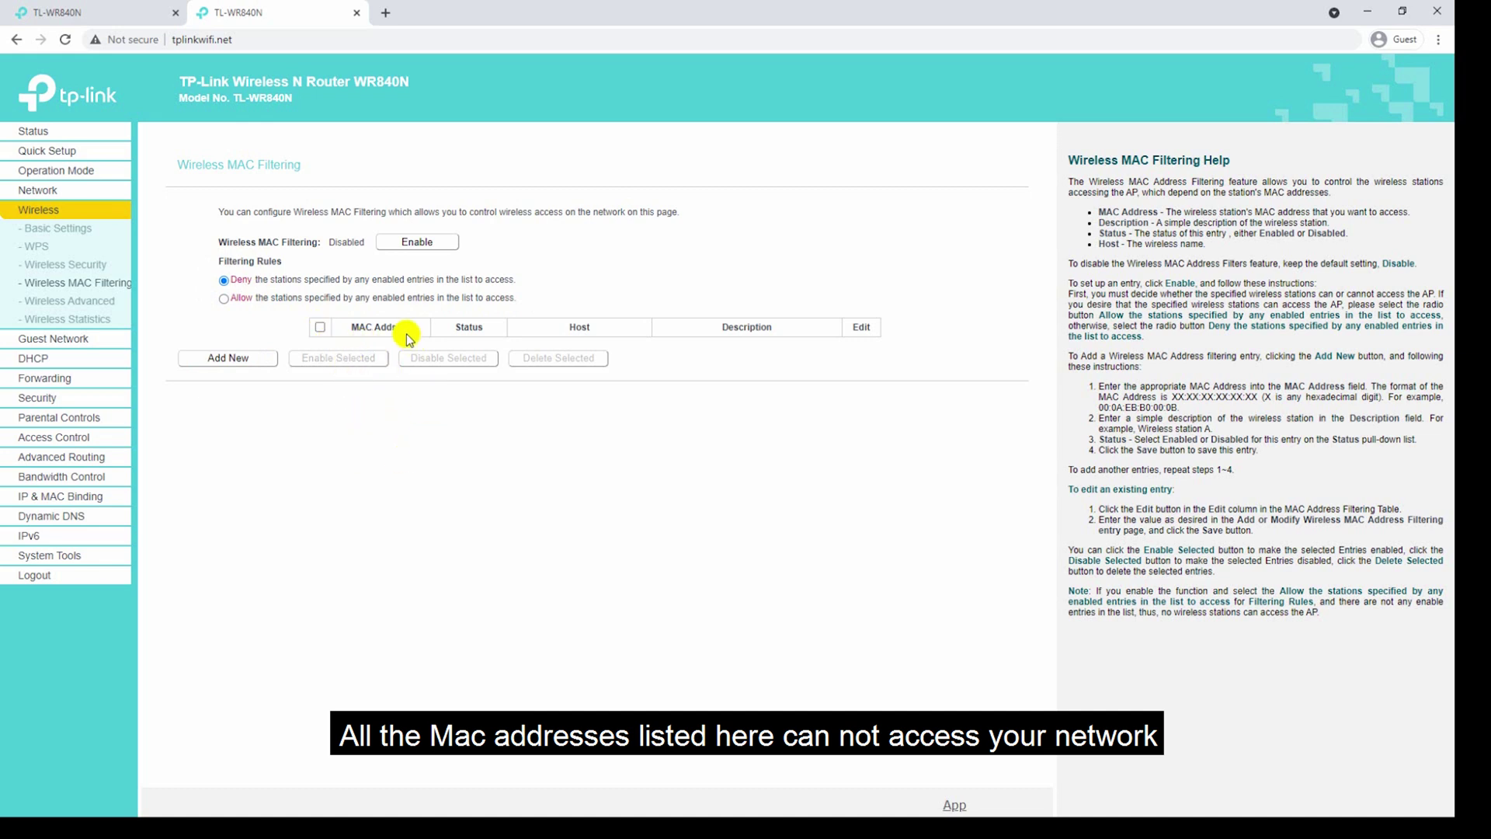
pyautogui.click(225, 299)
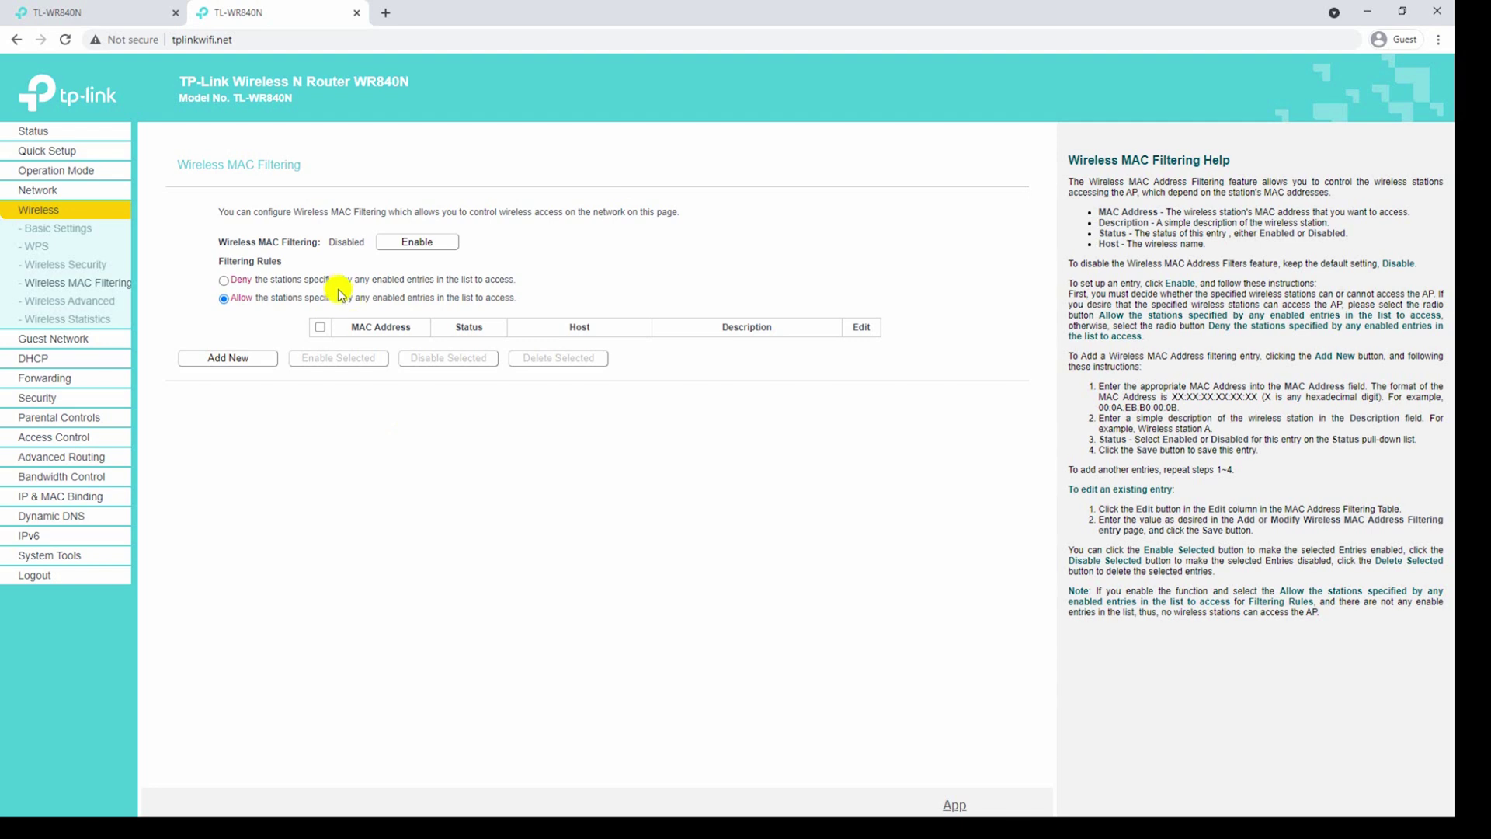
pyautogui.click(405, 252)
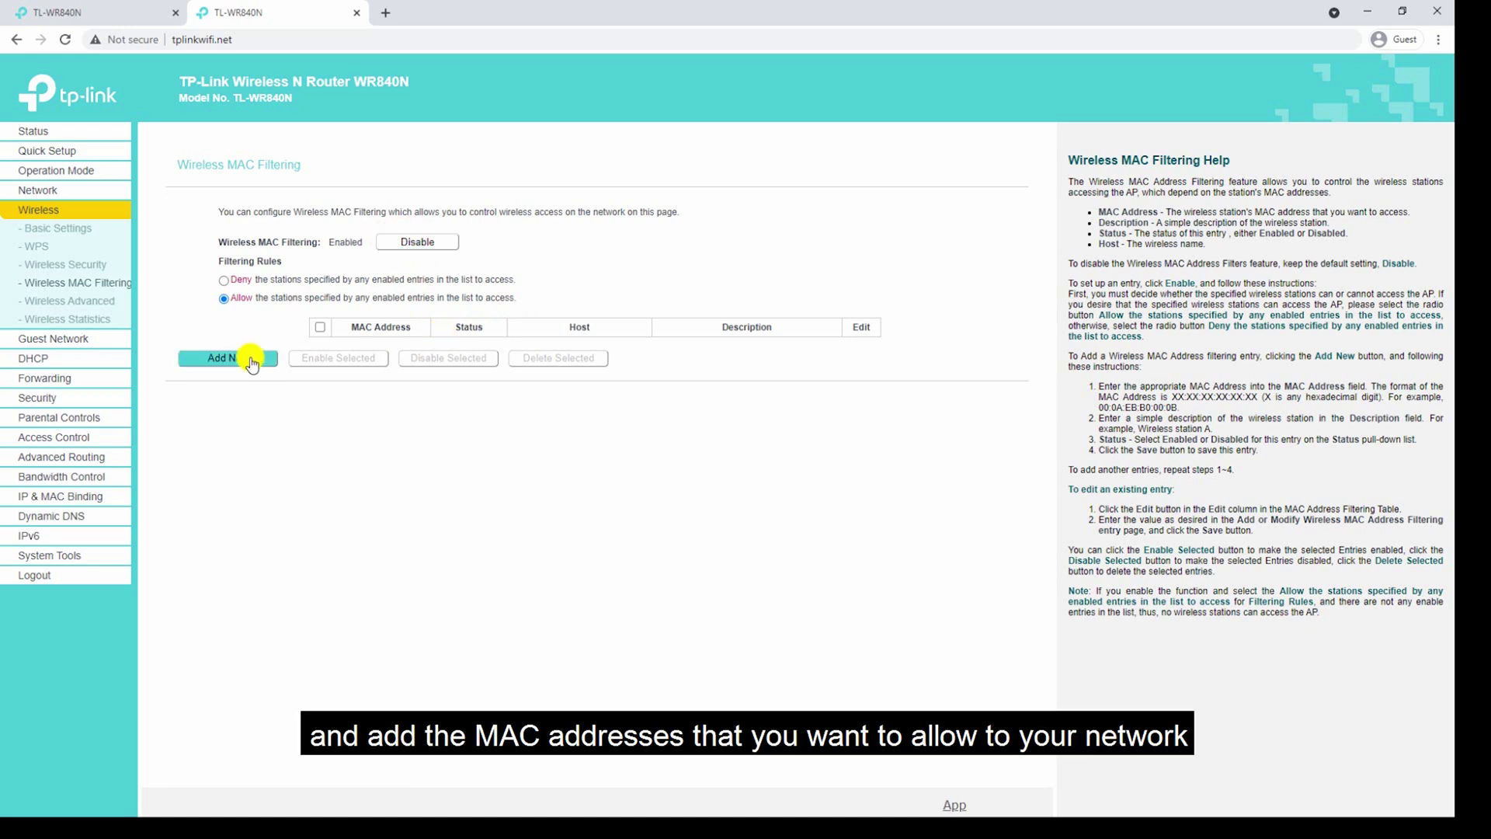
pyautogui.click(420, 249)
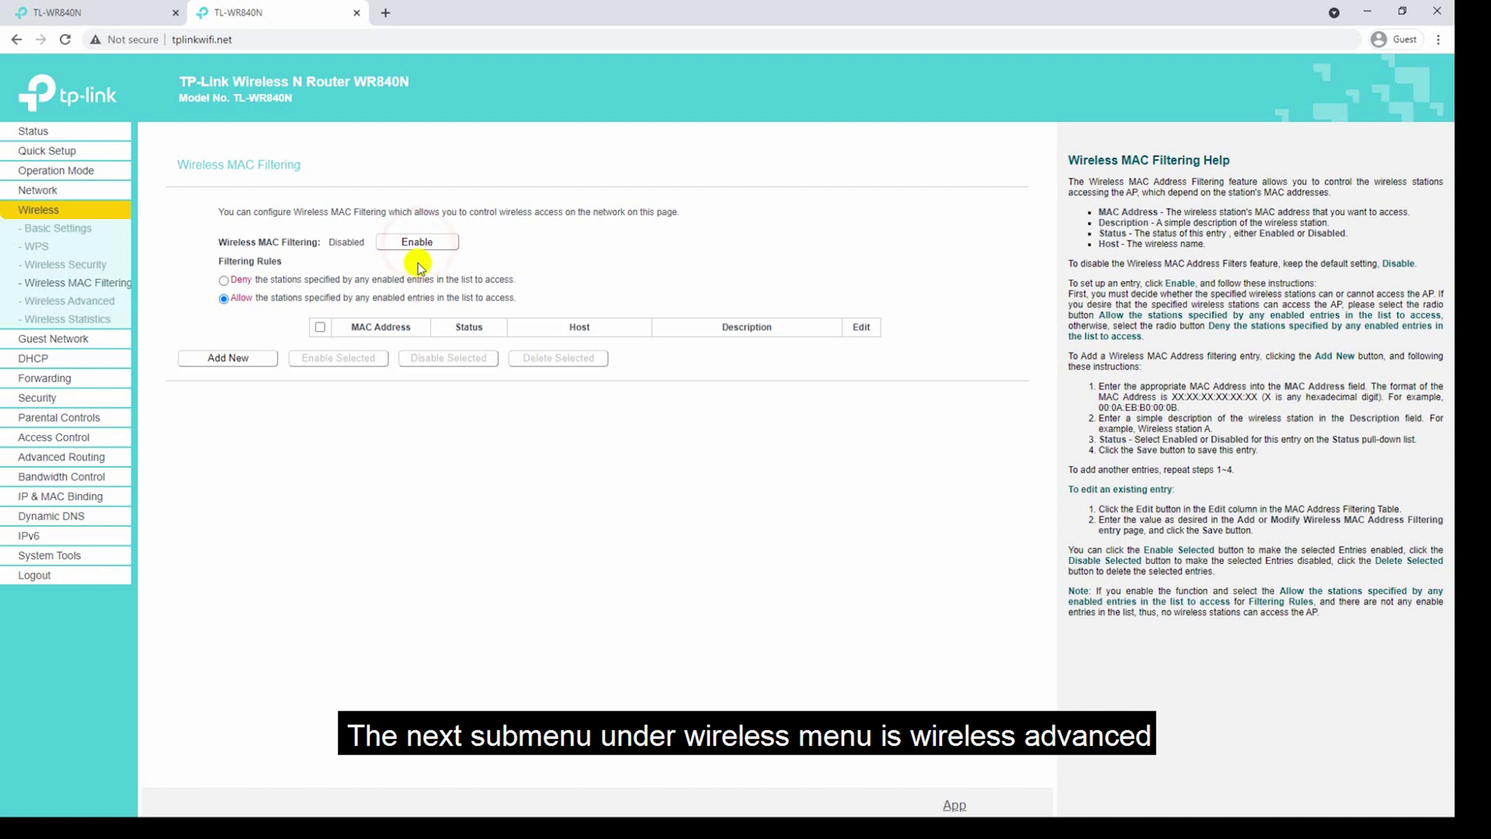
pyautogui.click(103, 307)
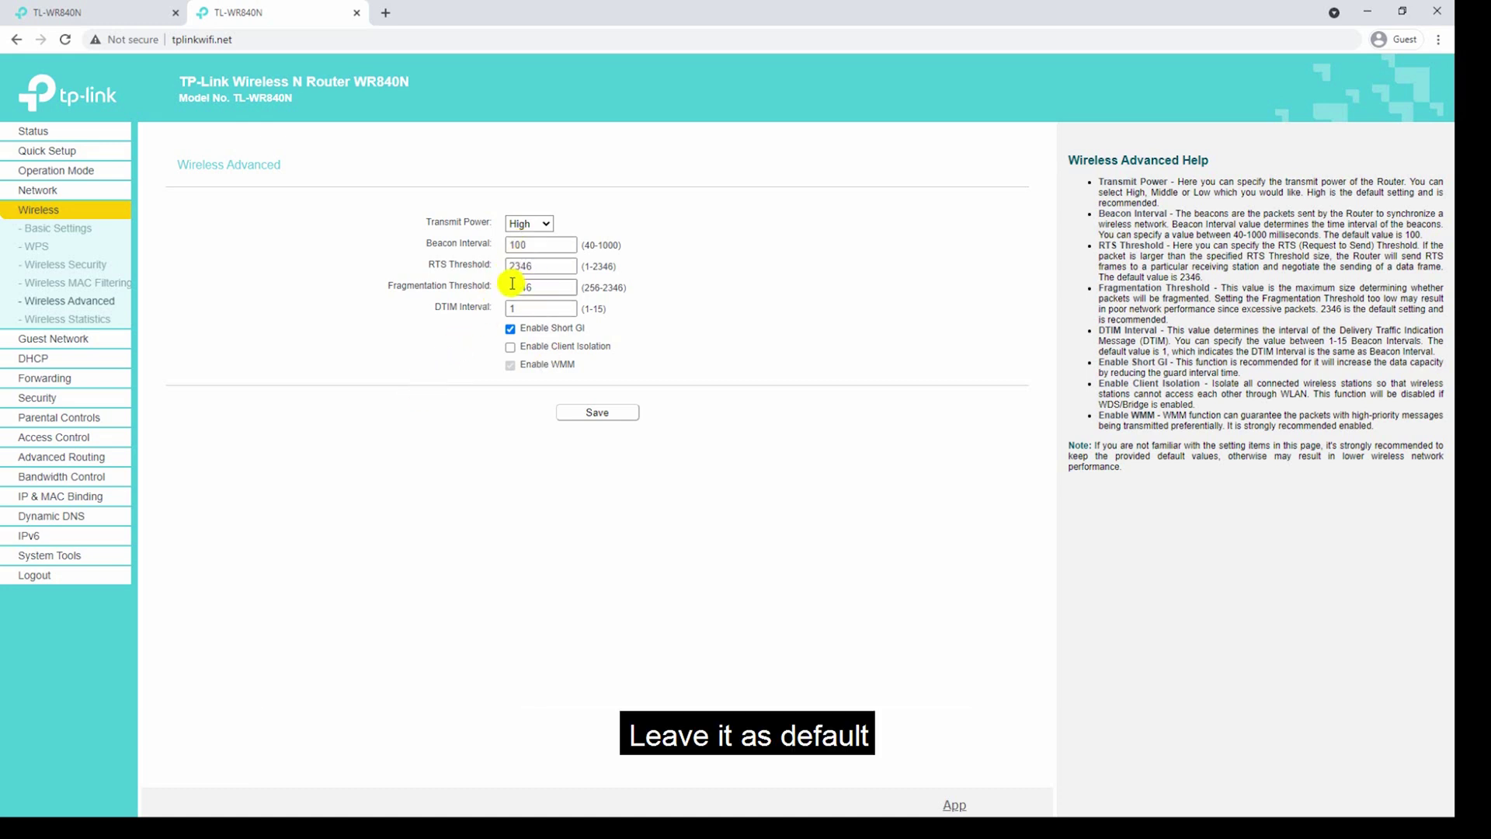
# Look at Wireless Statistics, then bring up the Guest Network settings.
pyautogui.click(116, 320)
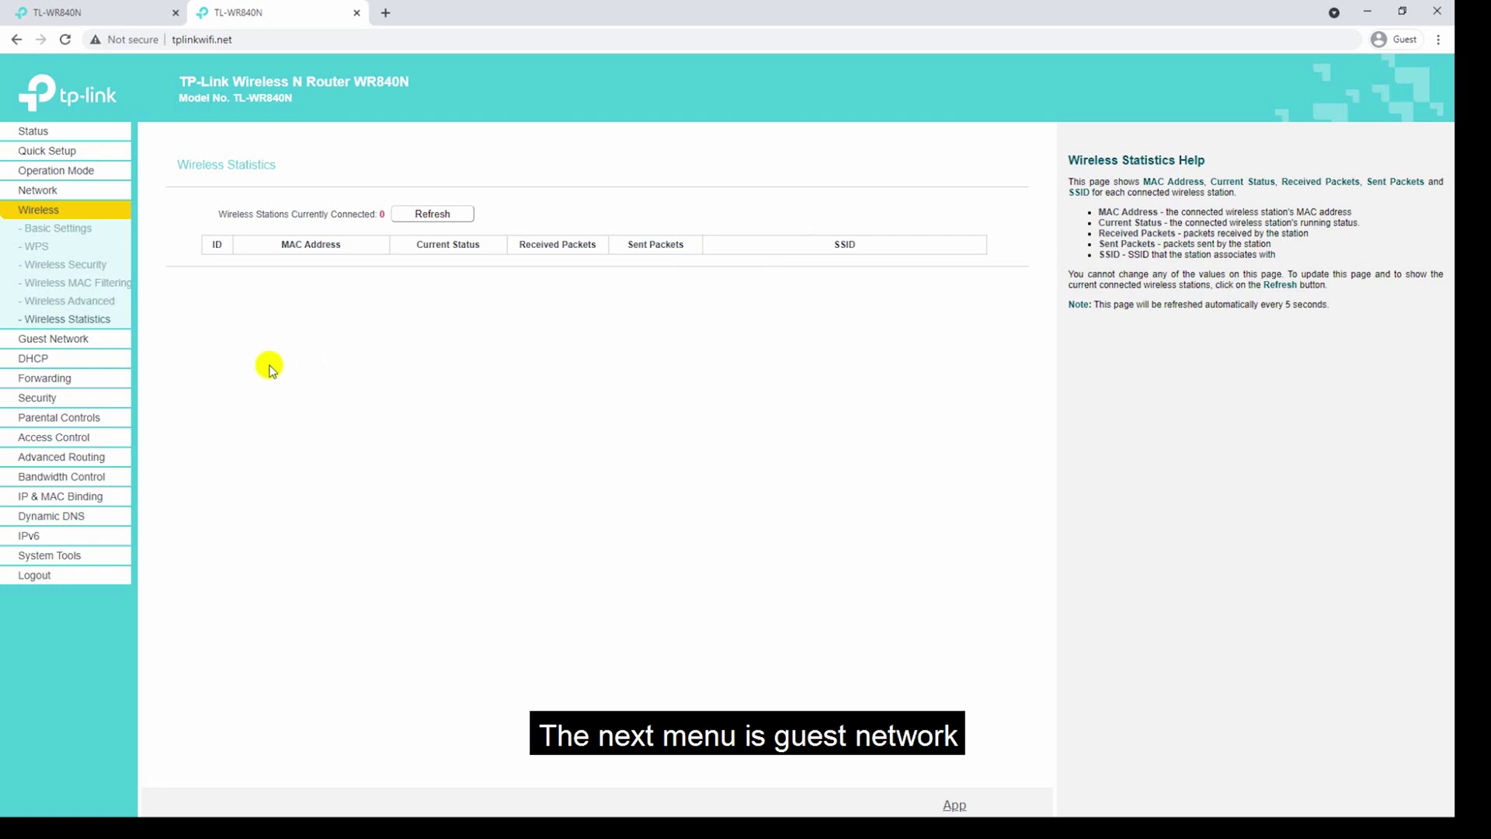
pyautogui.click(104, 337)
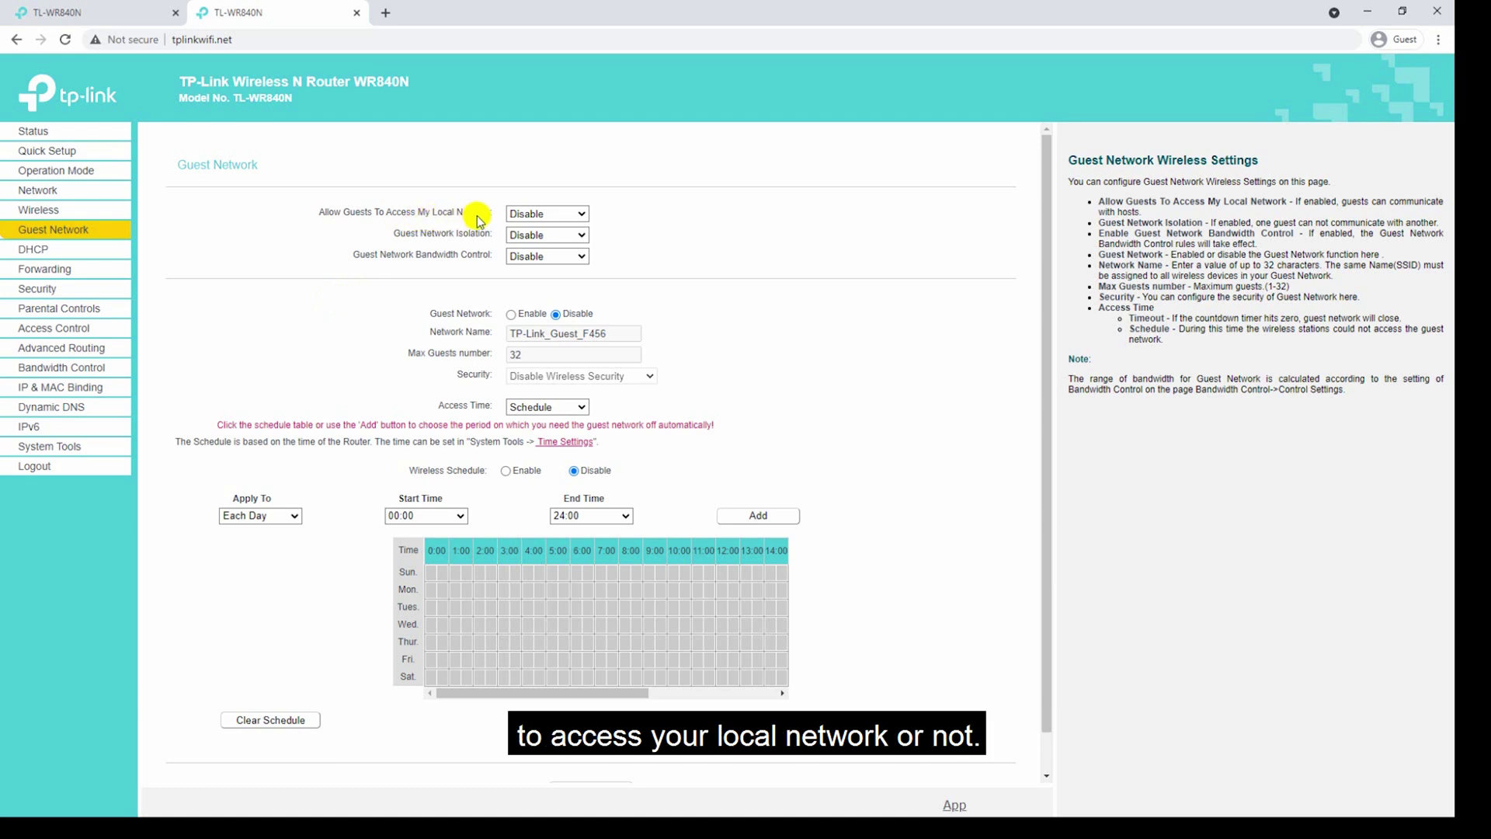
# Keep guest local access and bandwidth control on Disable and enable the guest network.
pyautogui.click(536, 215)
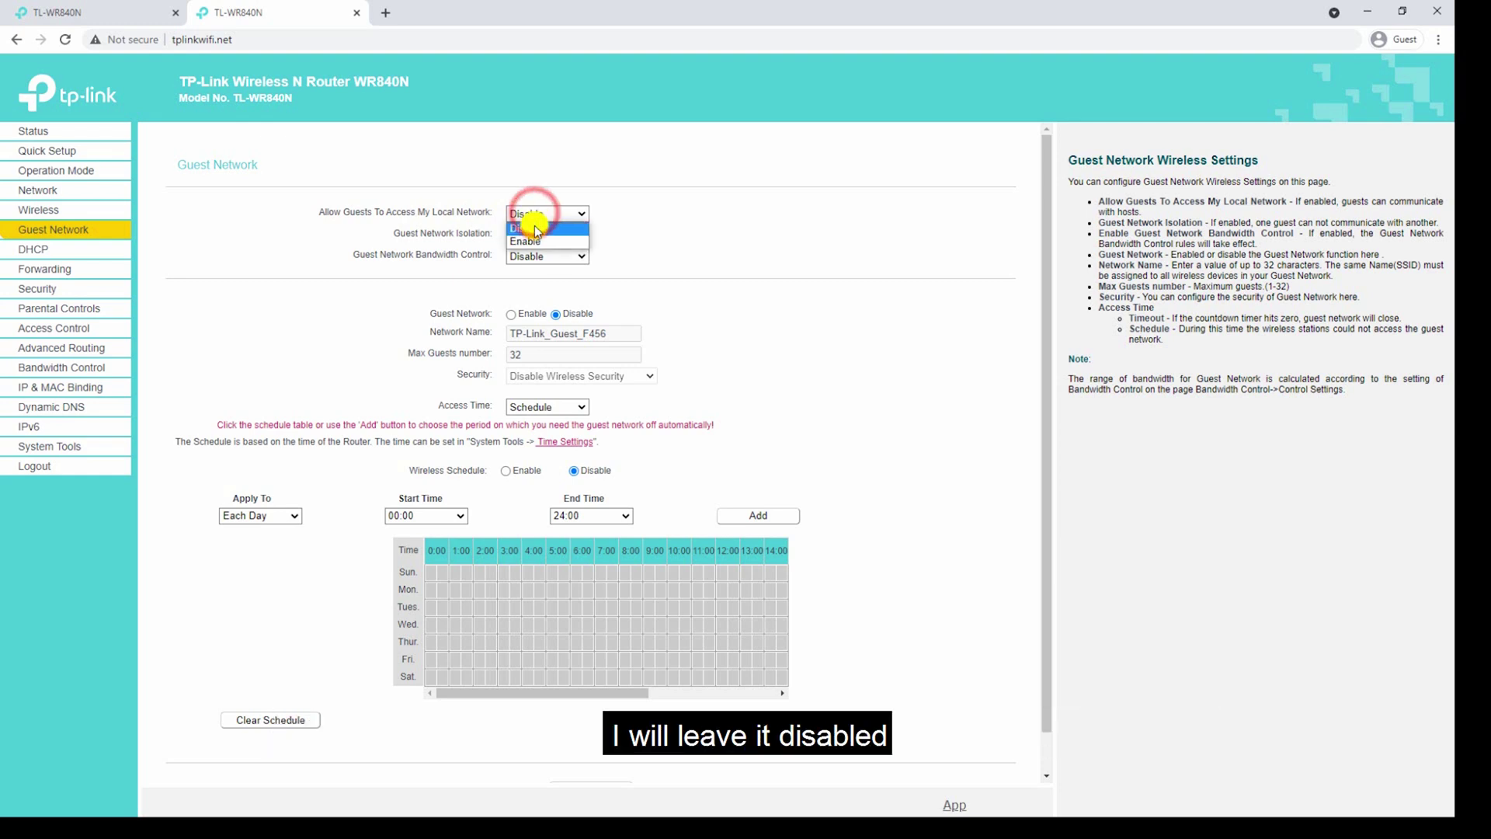
pyautogui.click(534, 225)
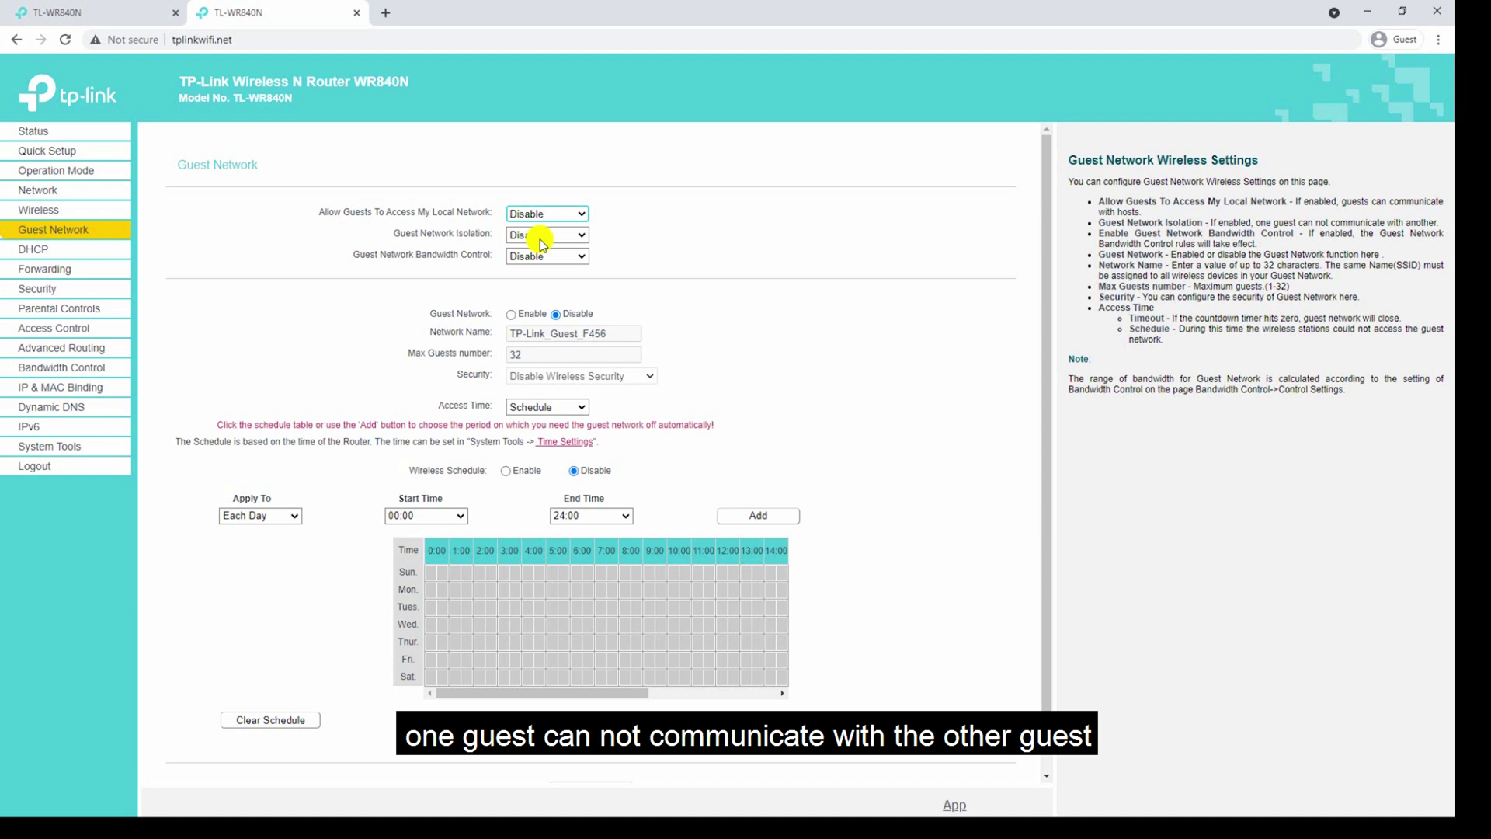
pyautogui.click(543, 258)
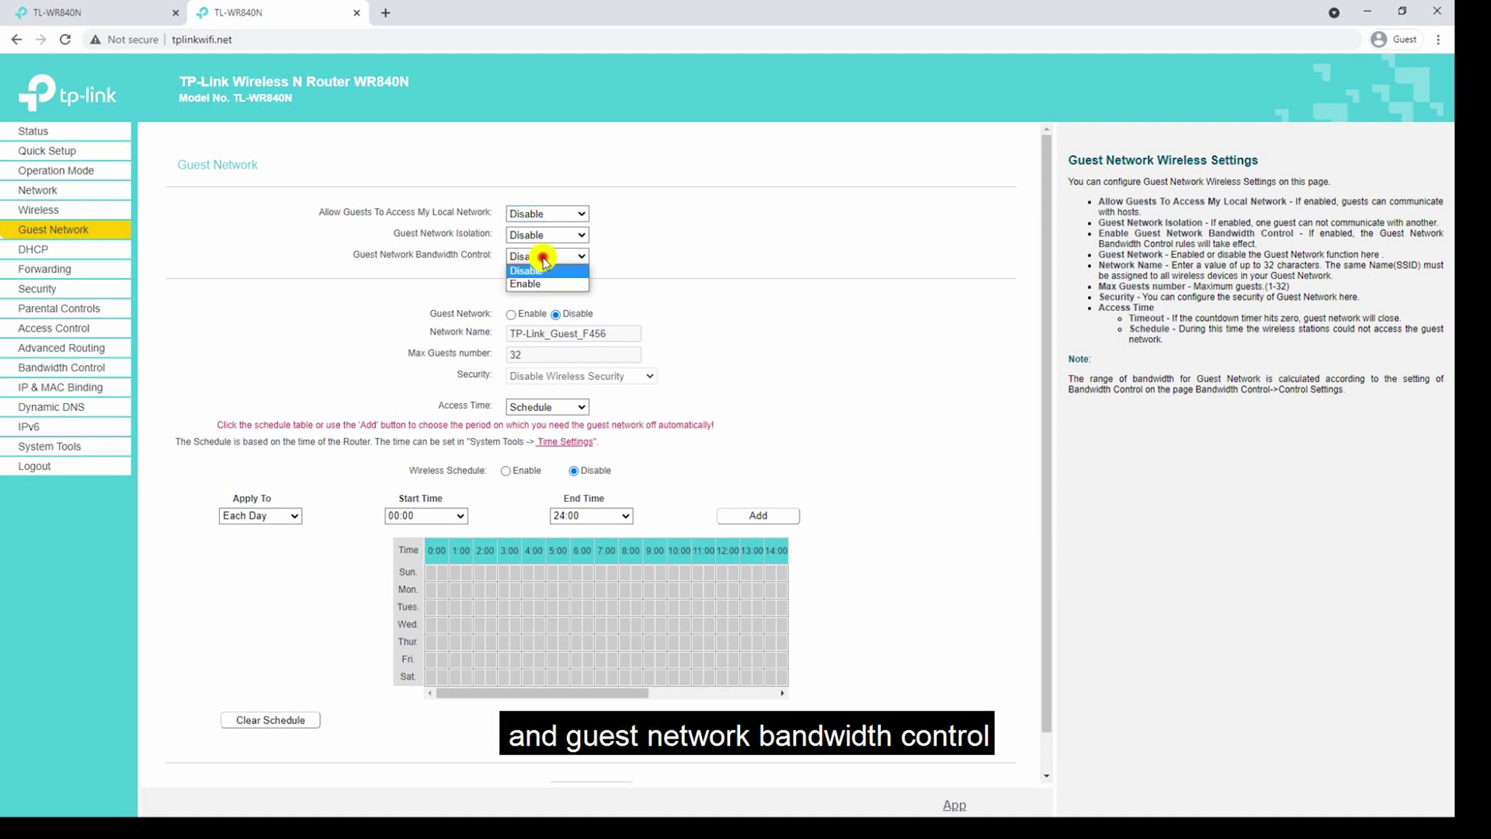
pyautogui.click(544, 261)
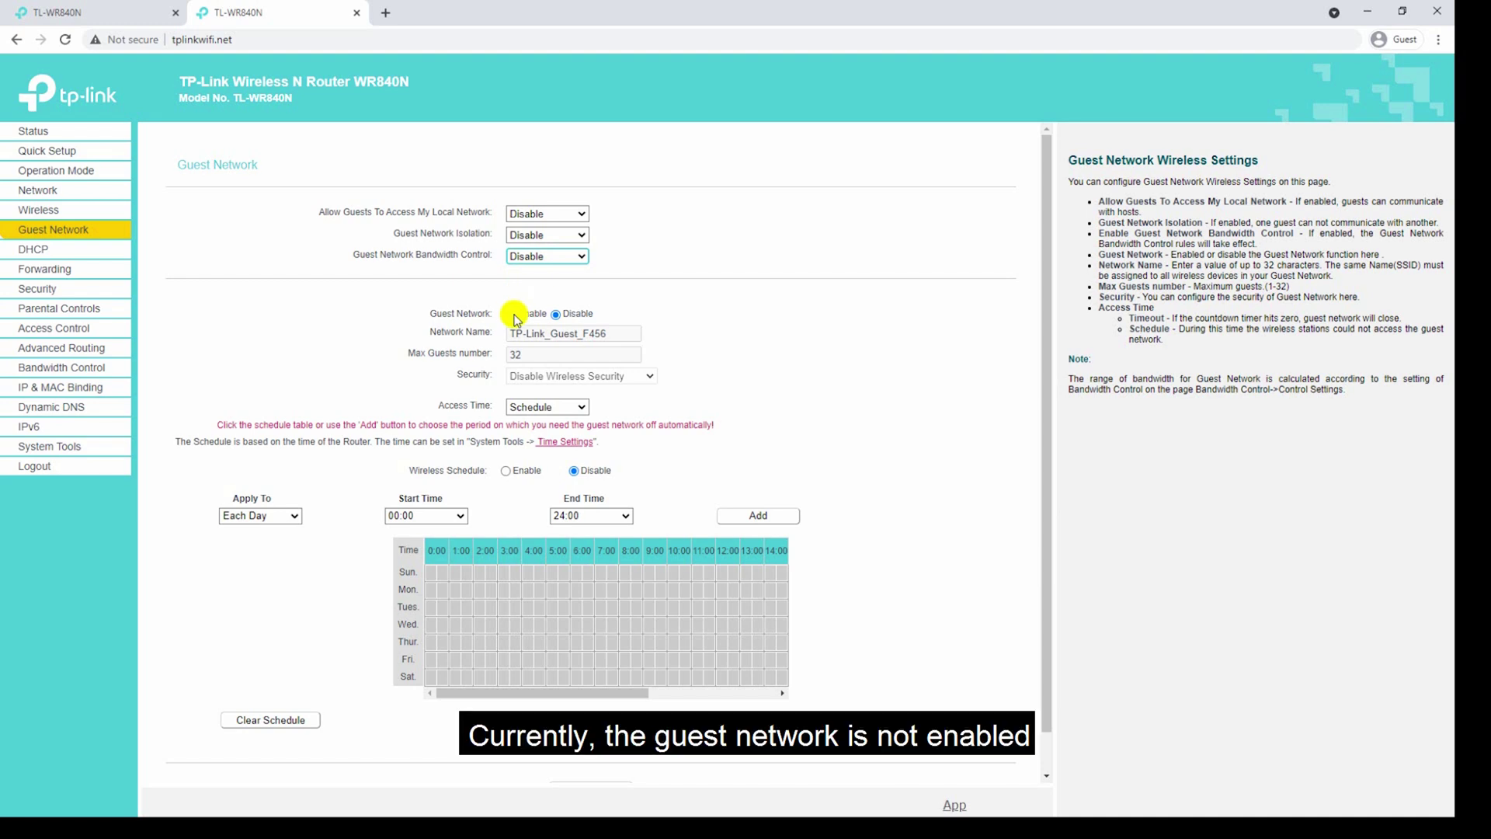
pyautogui.click(514, 315)
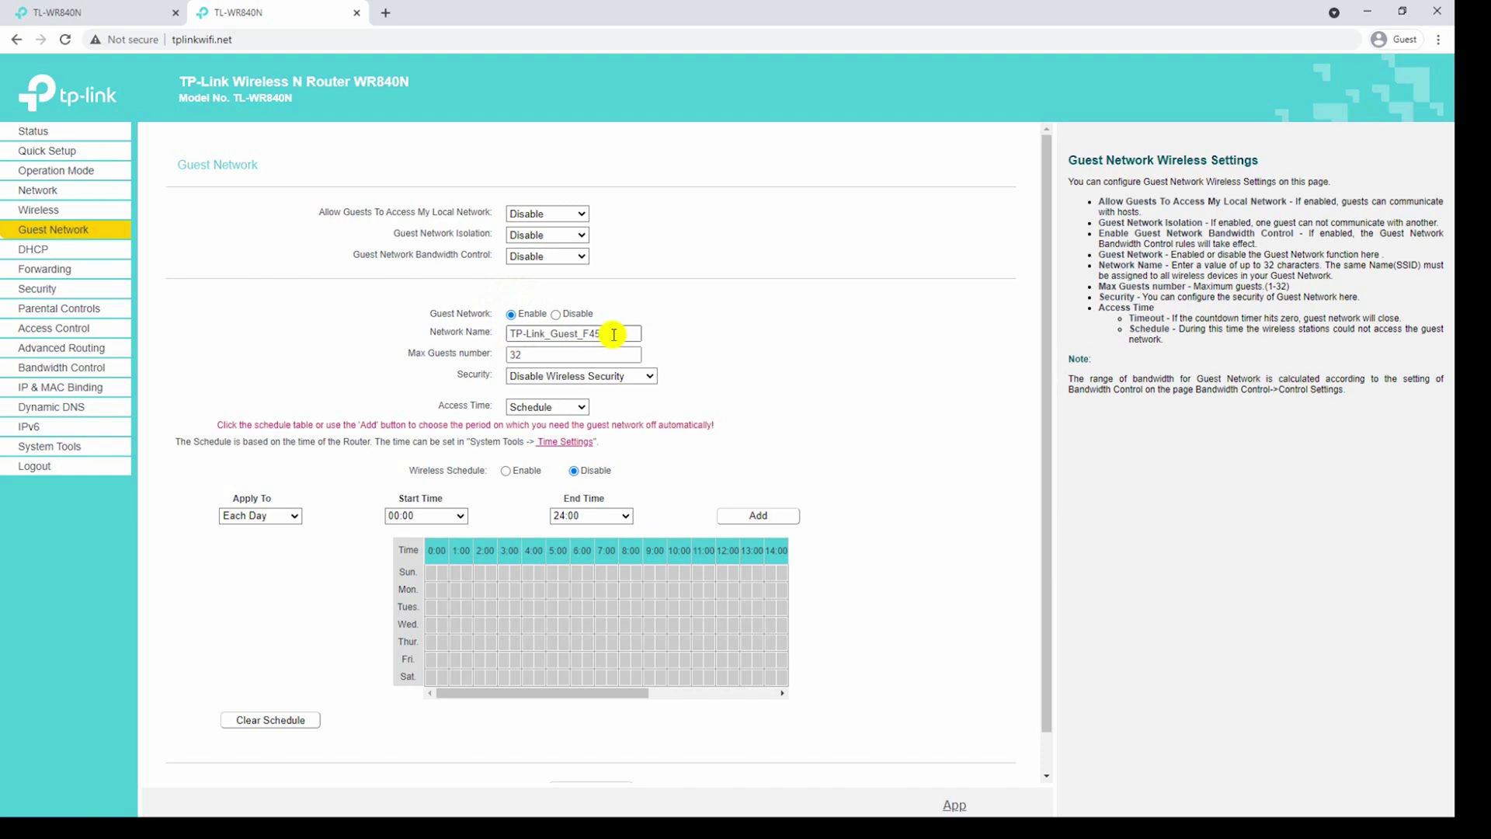
# Rename the guest network to TechForAll-GuestWIFI with 32 maximum guests.
pyautogui.moveTo(613, 332); pyautogui.dragTo(426, 357)
pyautogui.write('Te')
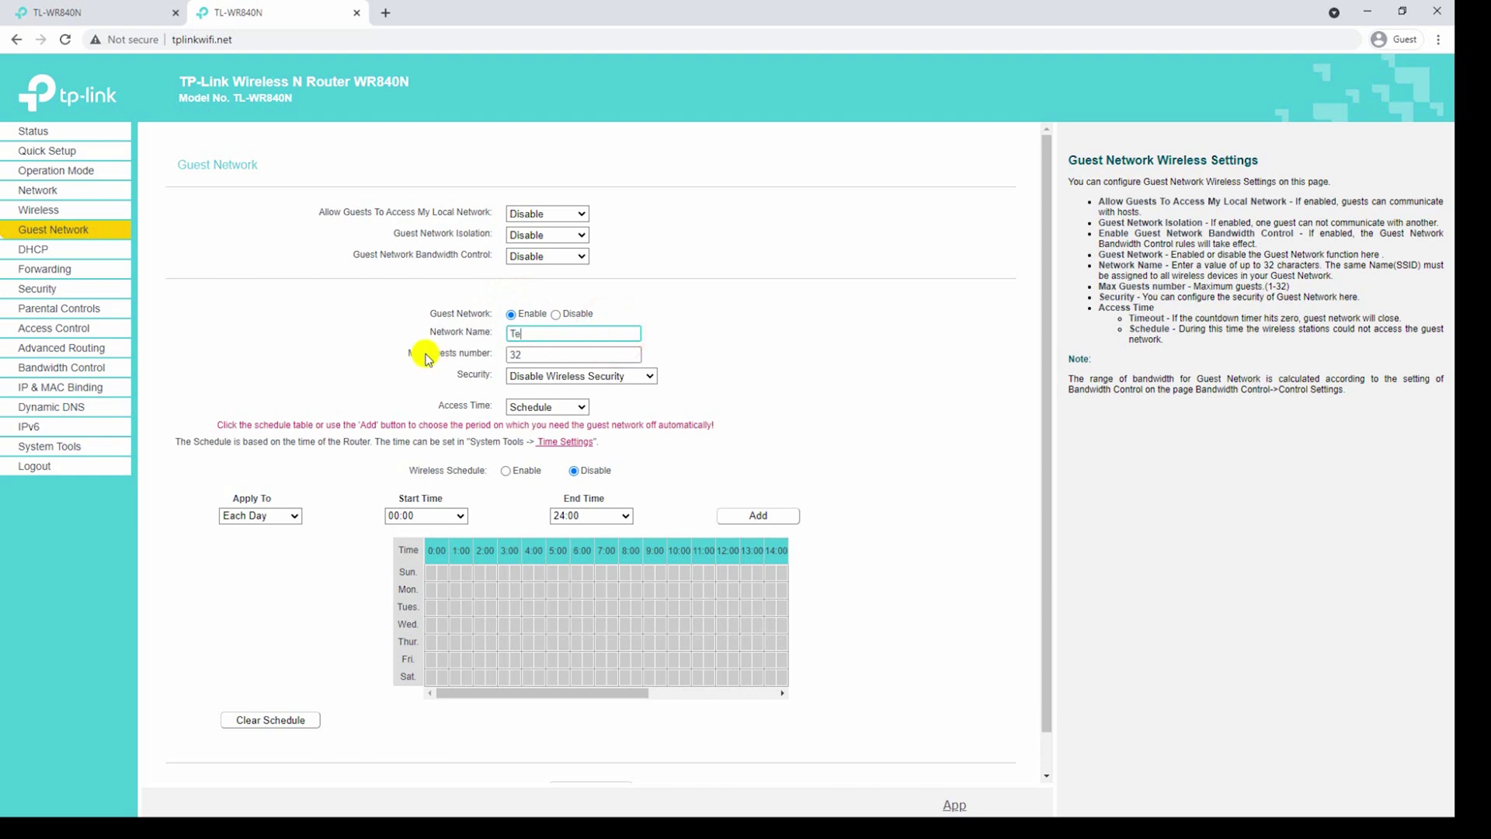
pyautogui.write('chForAll-GuestW')
pyautogui.click(523, 357)
pyautogui.press('BackSpace')
pyautogui.press('BackSpace')
pyautogui.write('32')
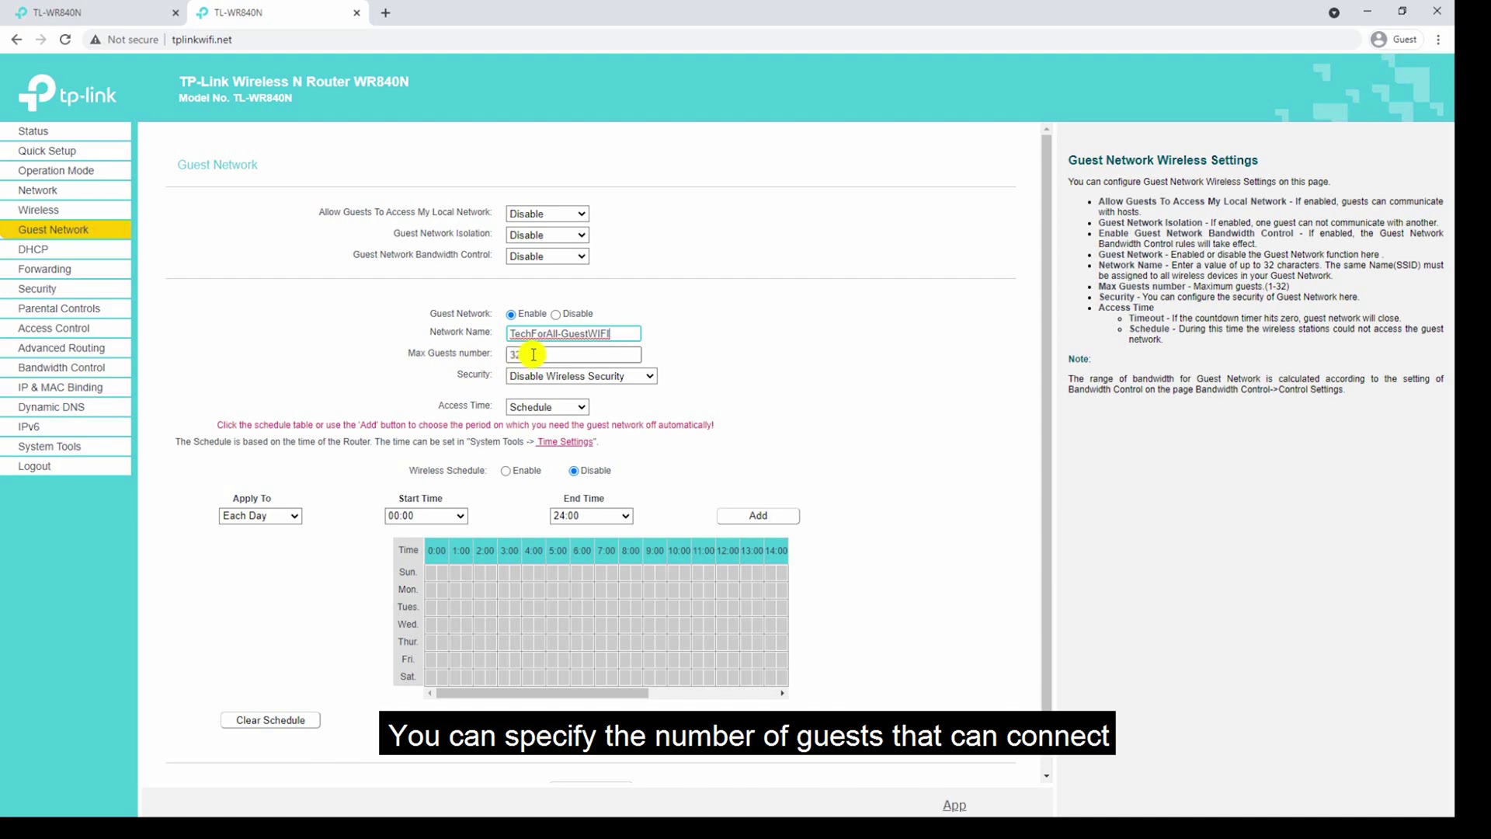
pyautogui.doubleClick(533, 355)
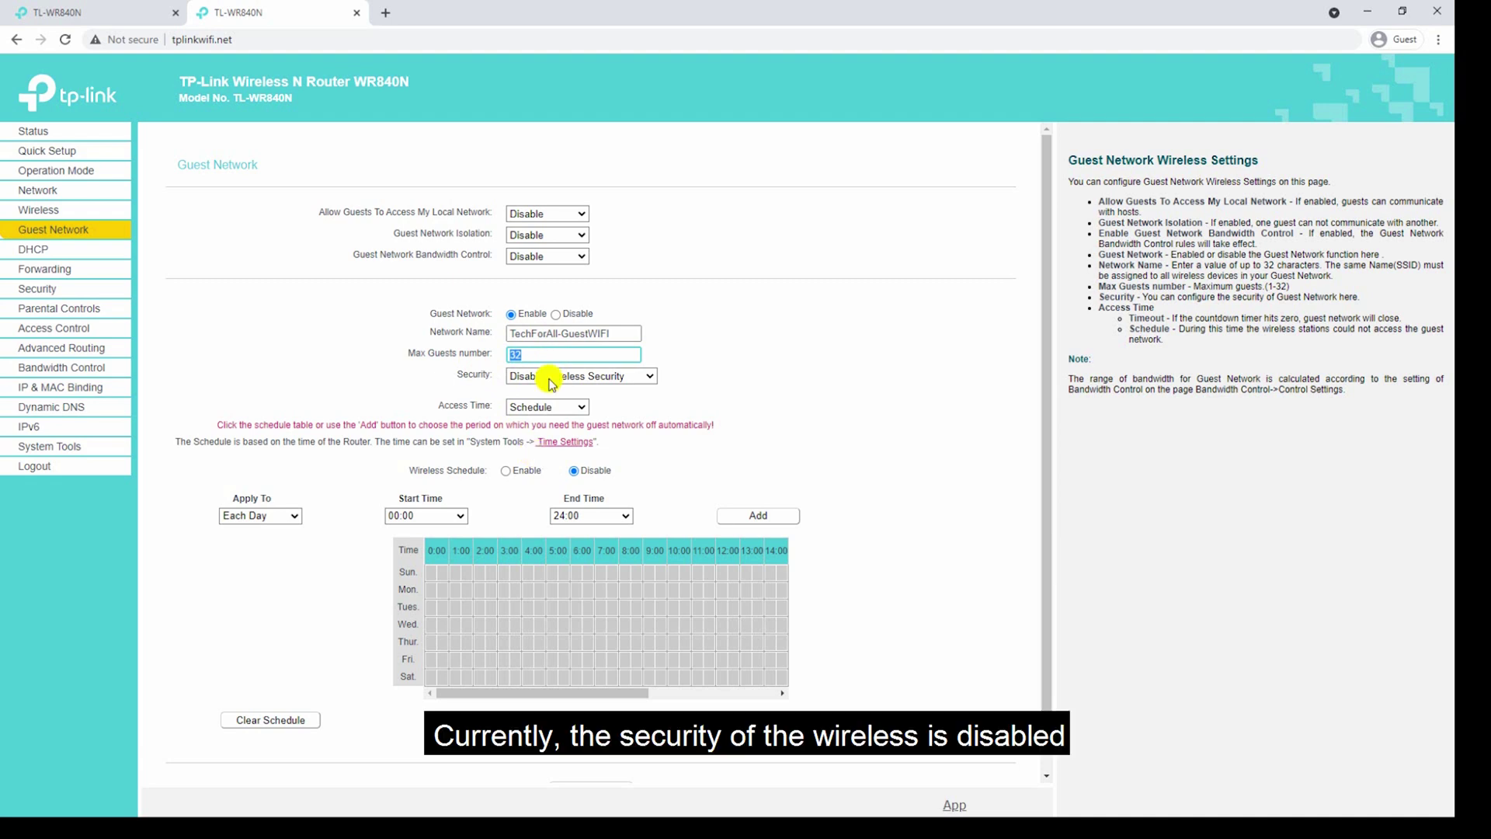
# Secure the guest network with WPA/WPA2-Personal, WPA2-PSK authentication and AES encryption.
pyautogui.click(551, 382)
pyautogui.click(554, 377)
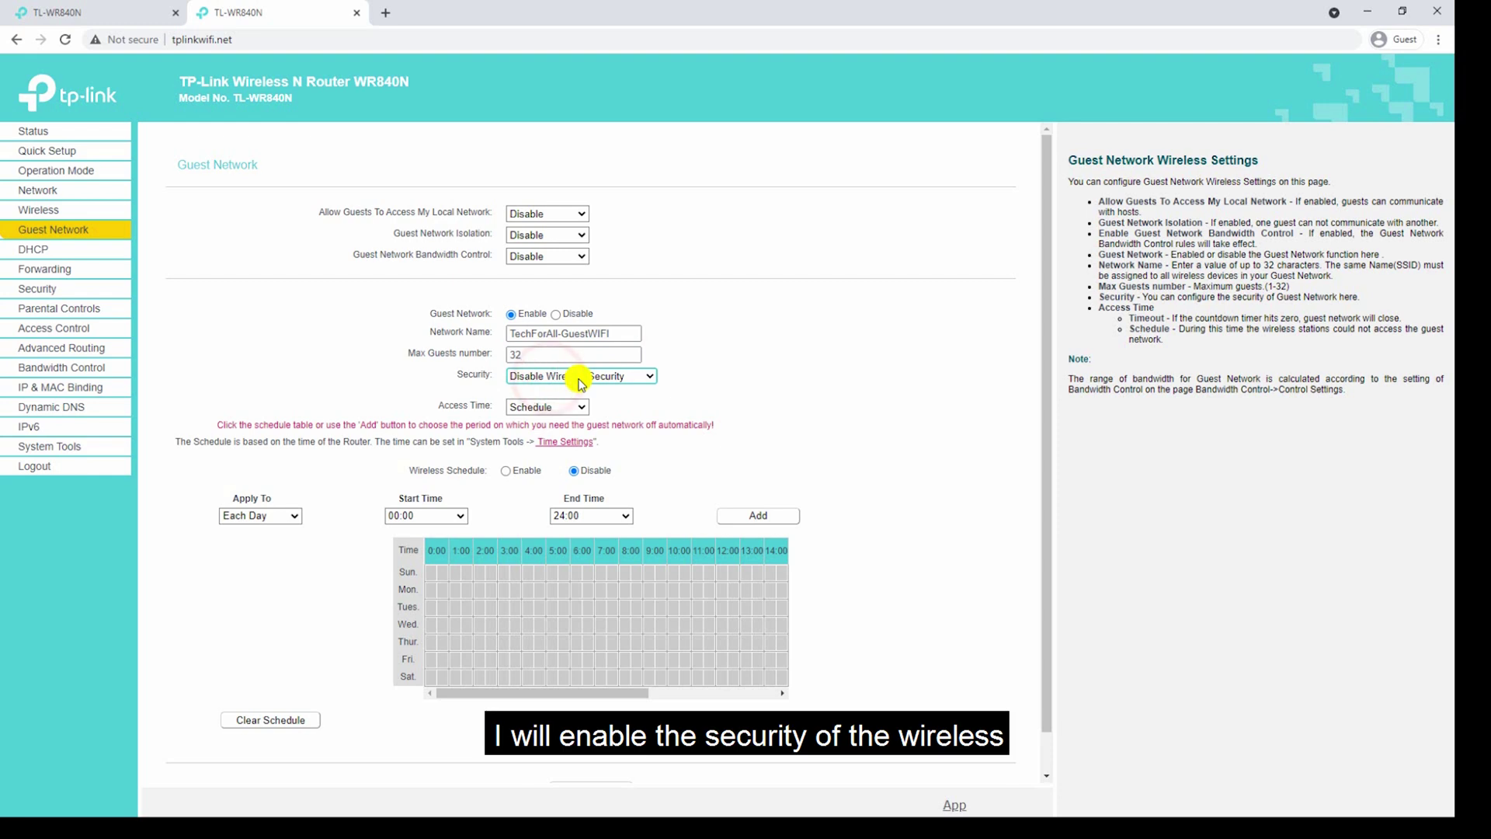
pyautogui.click(578, 379)
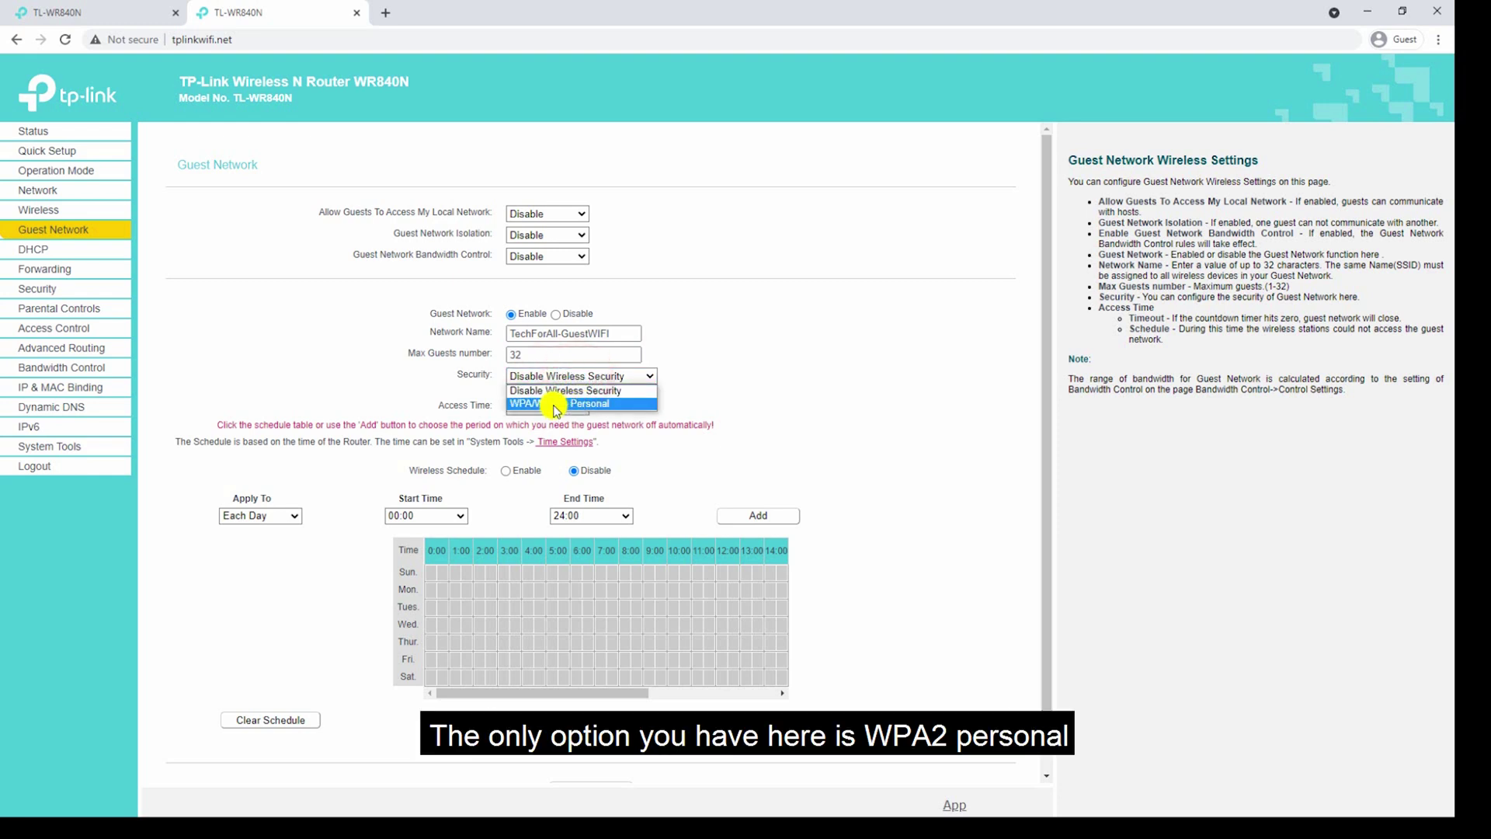
pyautogui.click(581, 404)
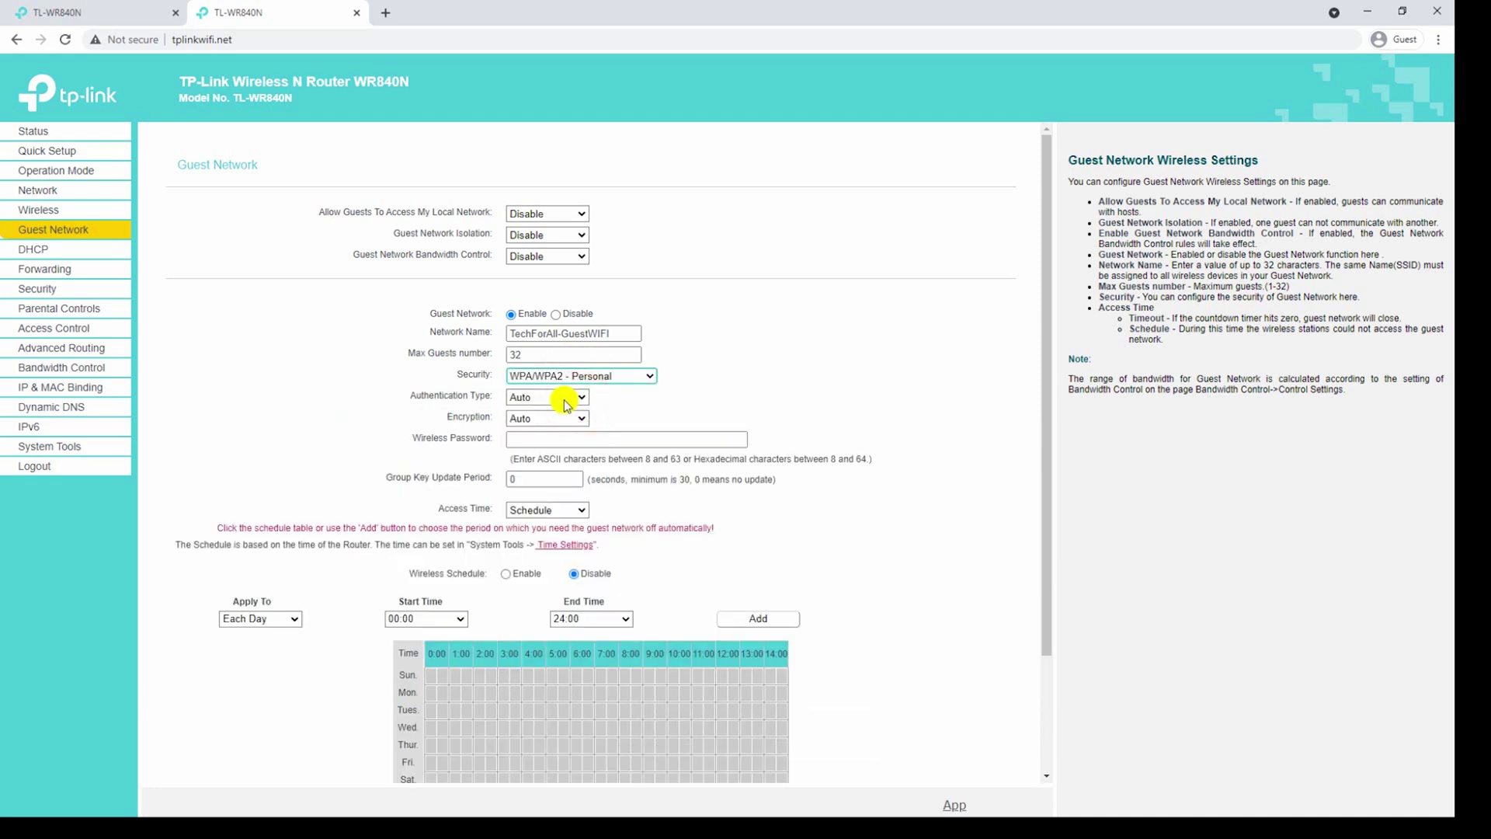
pyautogui.click(566, 400)
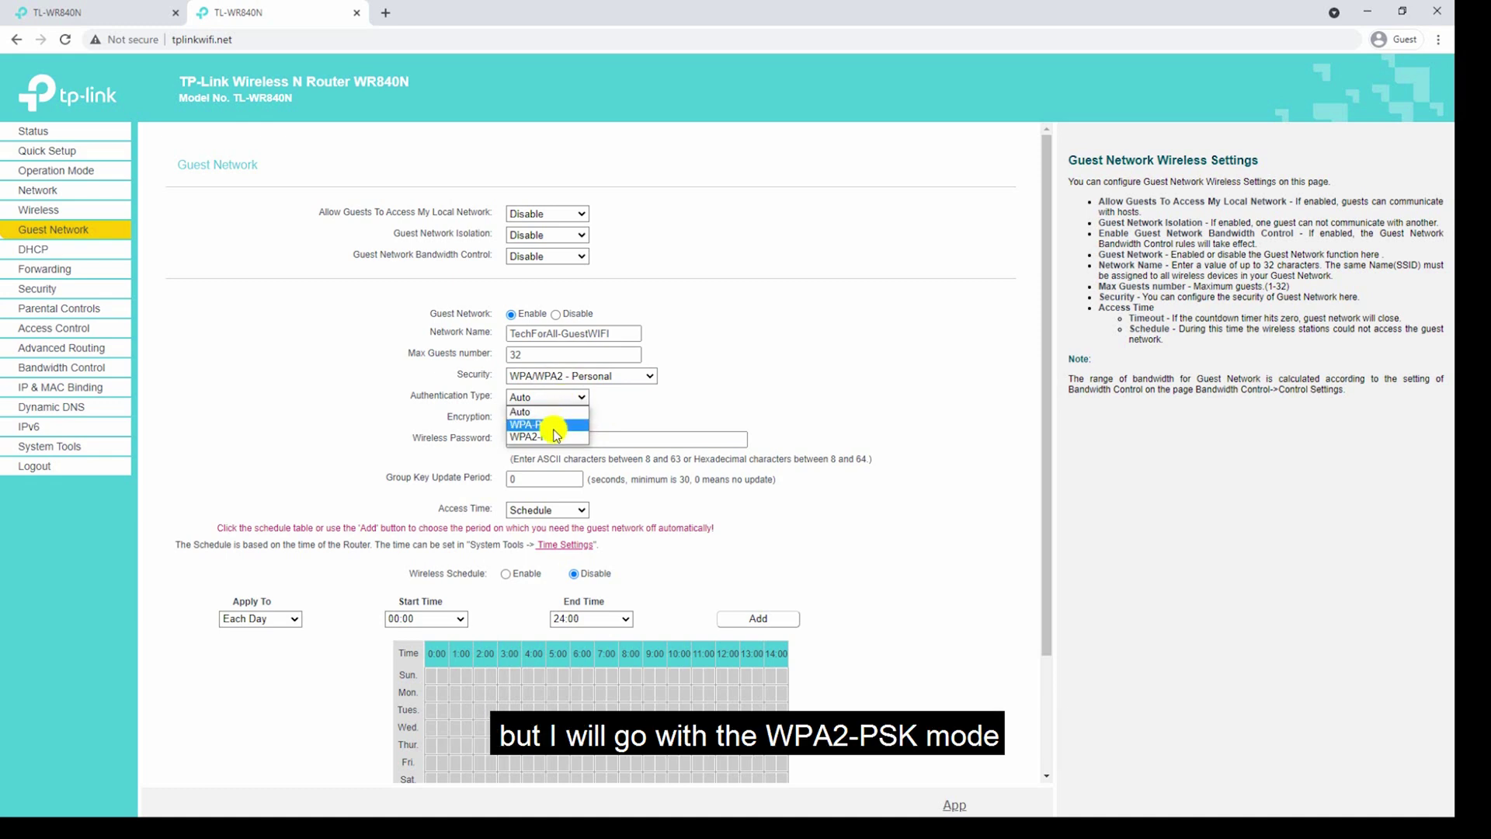
pyautogui.click(560, 437)
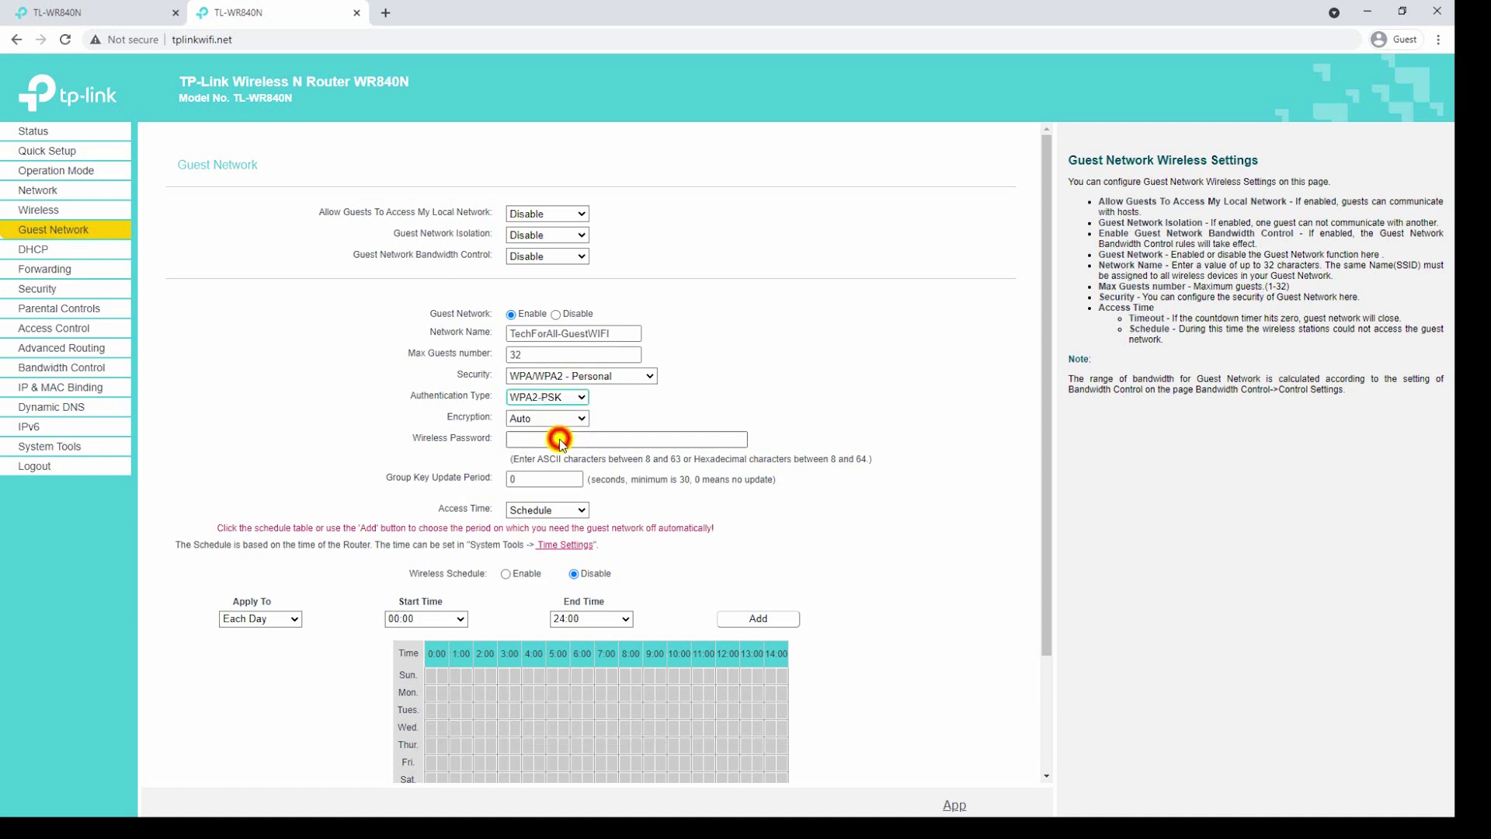
pyautogui.click(575, 419)
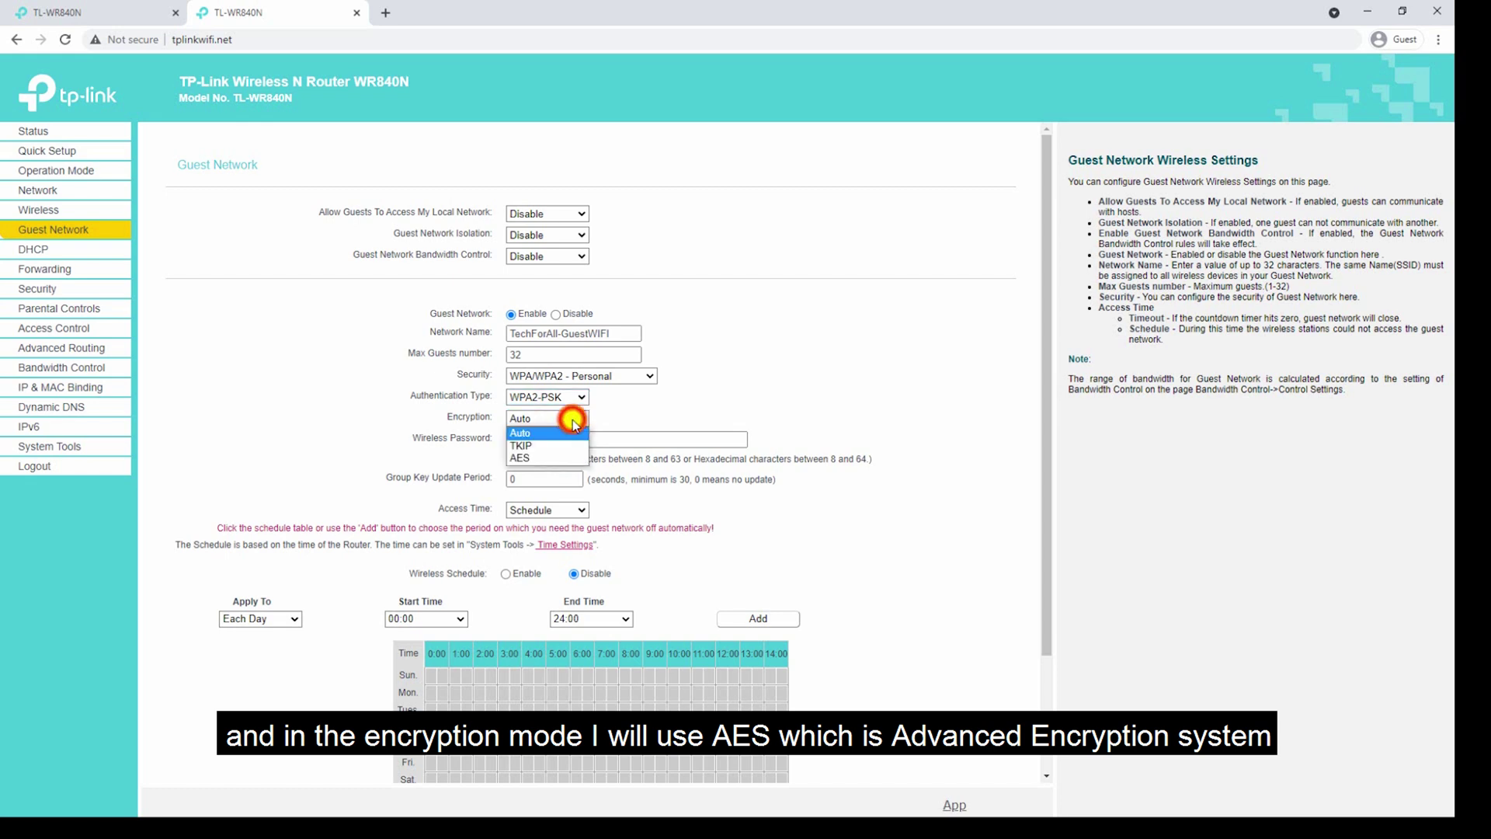
pyautogui.click(553, 460)
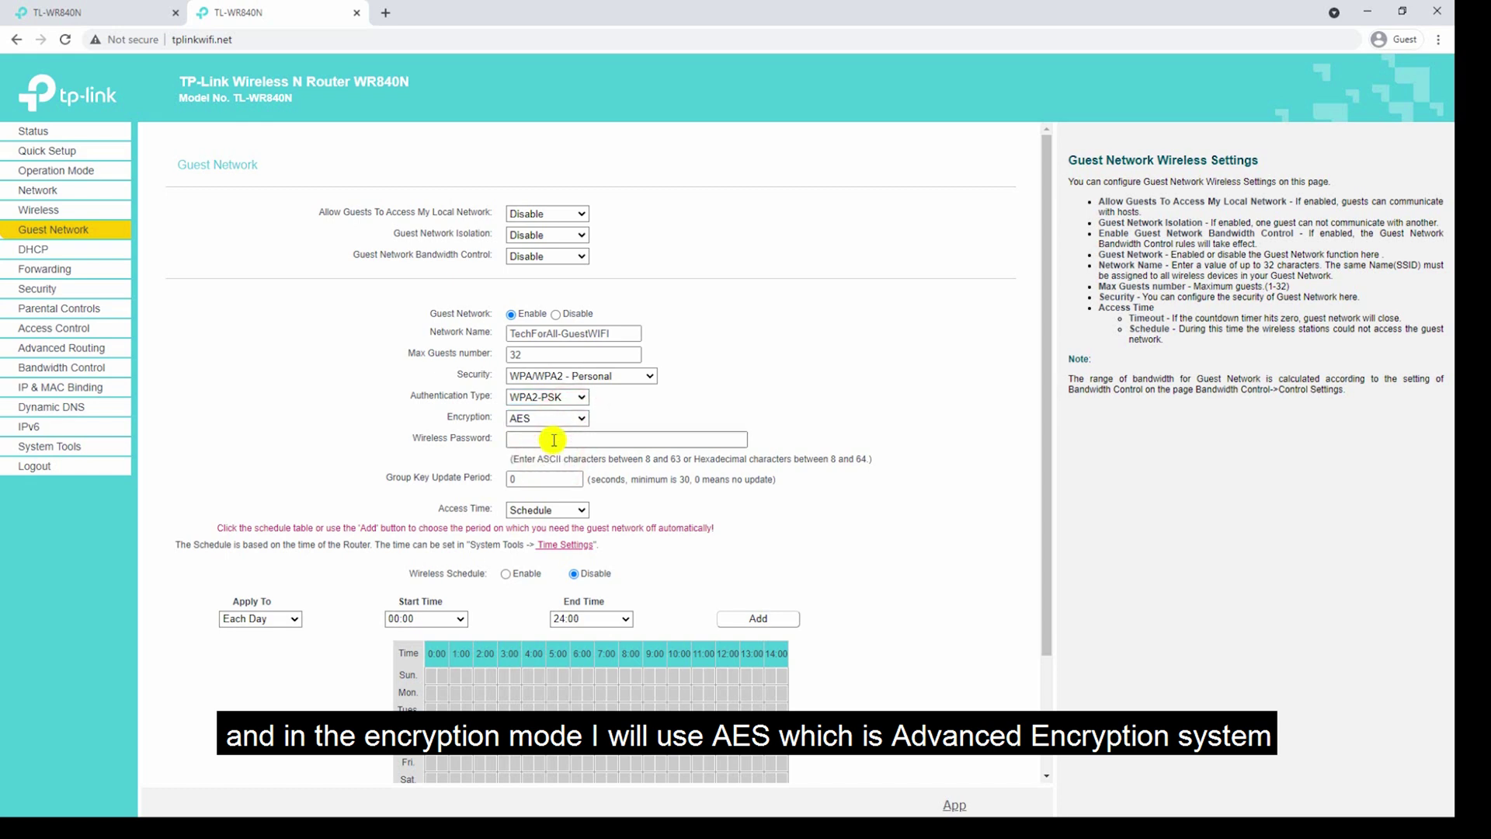
# Enter the new guest wireless password.
pyautogui.click(554, 441)
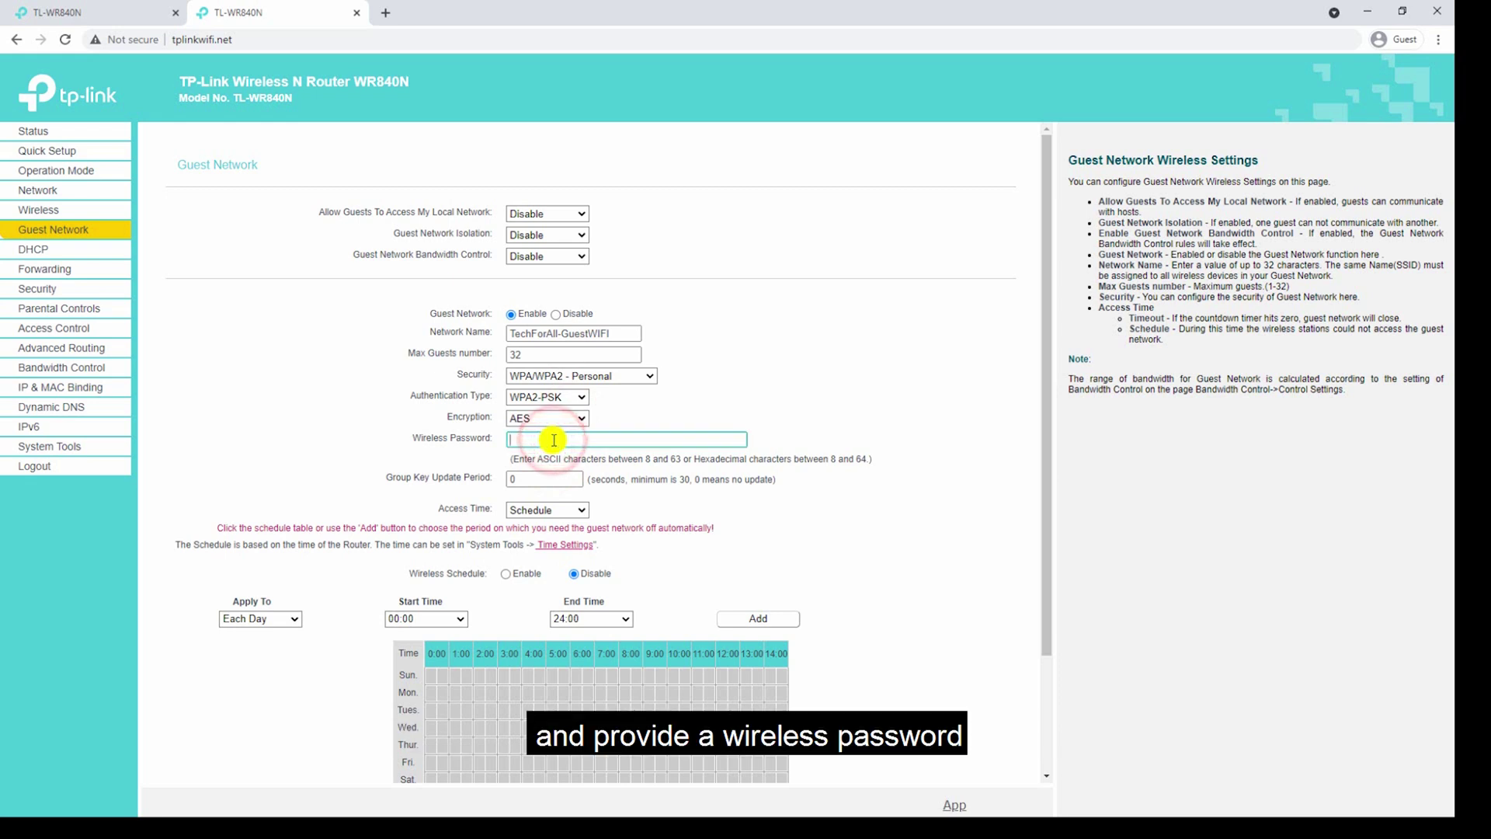
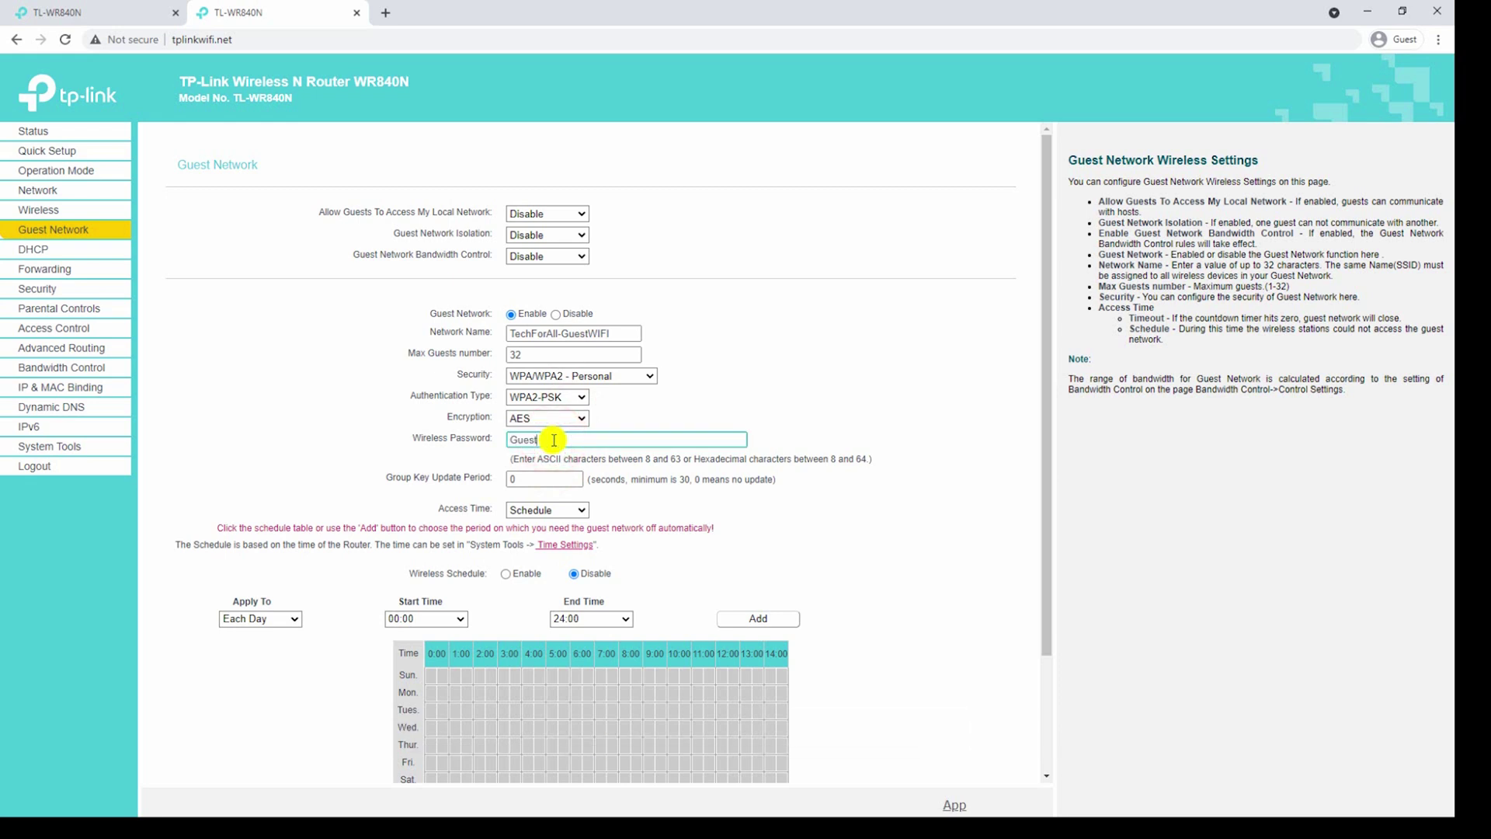
pyautogui.click(565, 511)
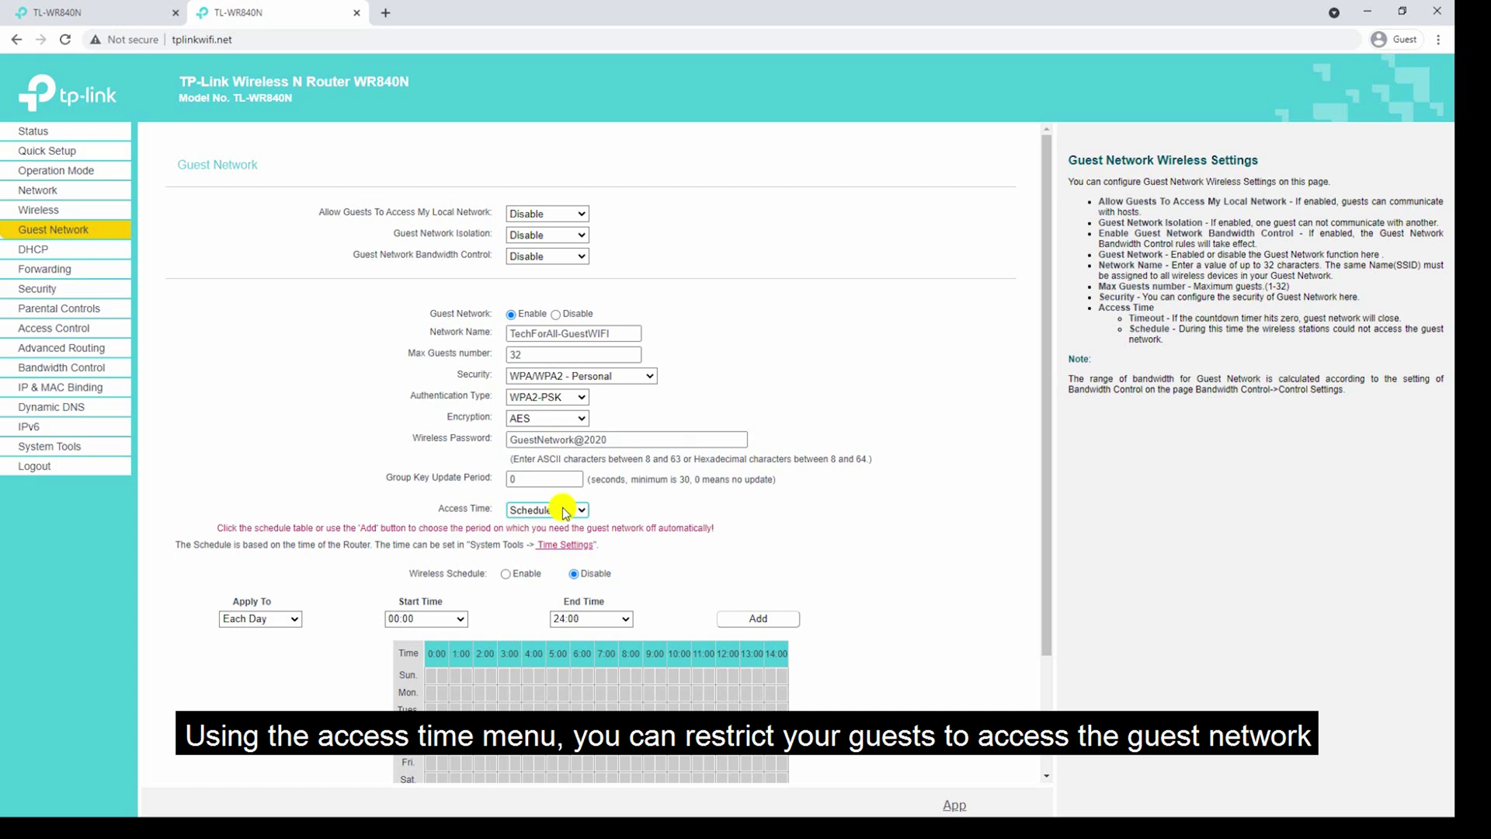
# Try a Timeout guest access time, revert to Schedule, and clear all guest schedule periods.
pyautogui.click(565, 510)
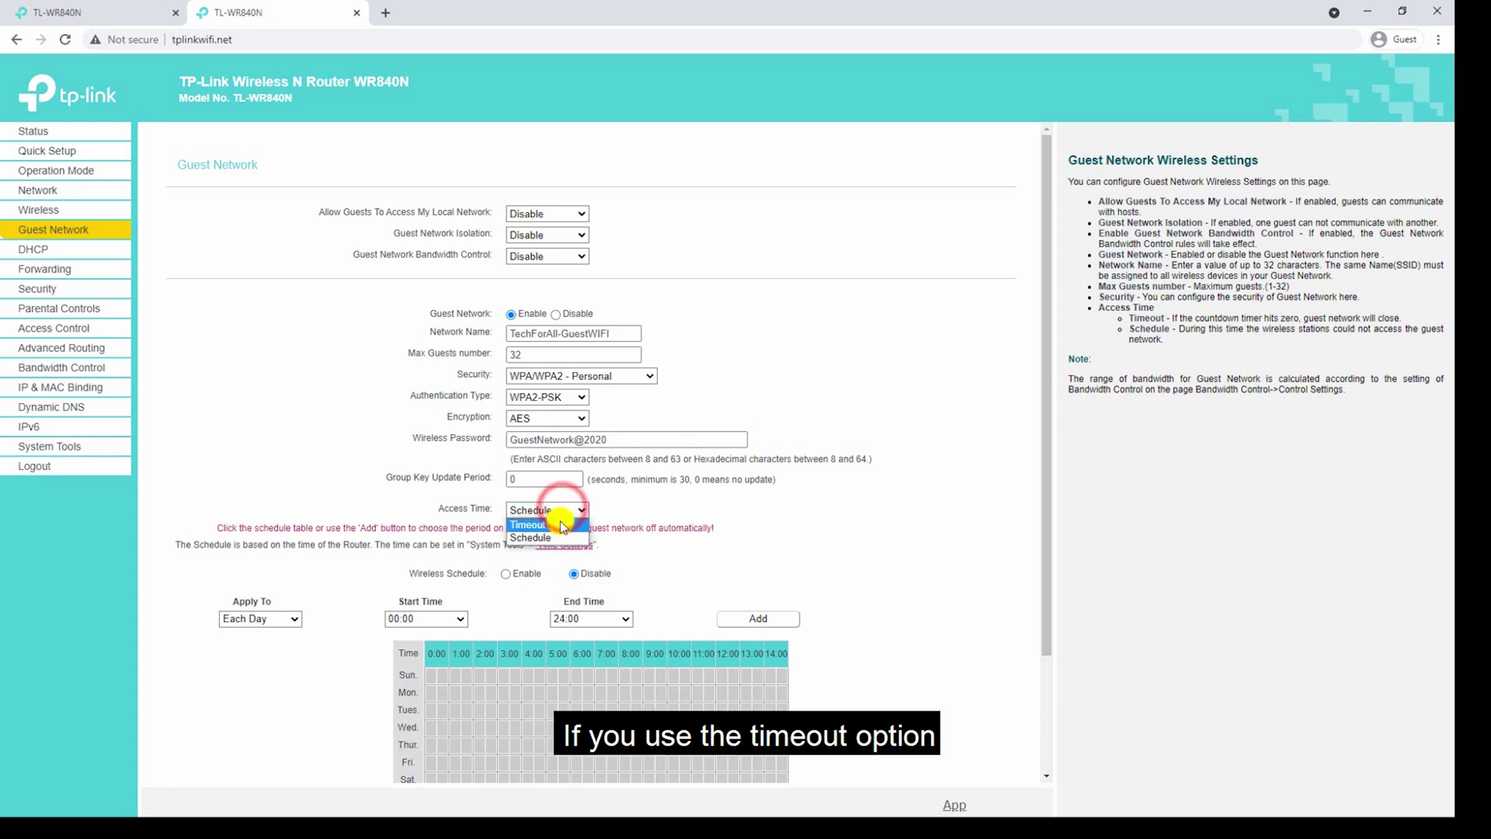
pyautogui.click(553, 521)
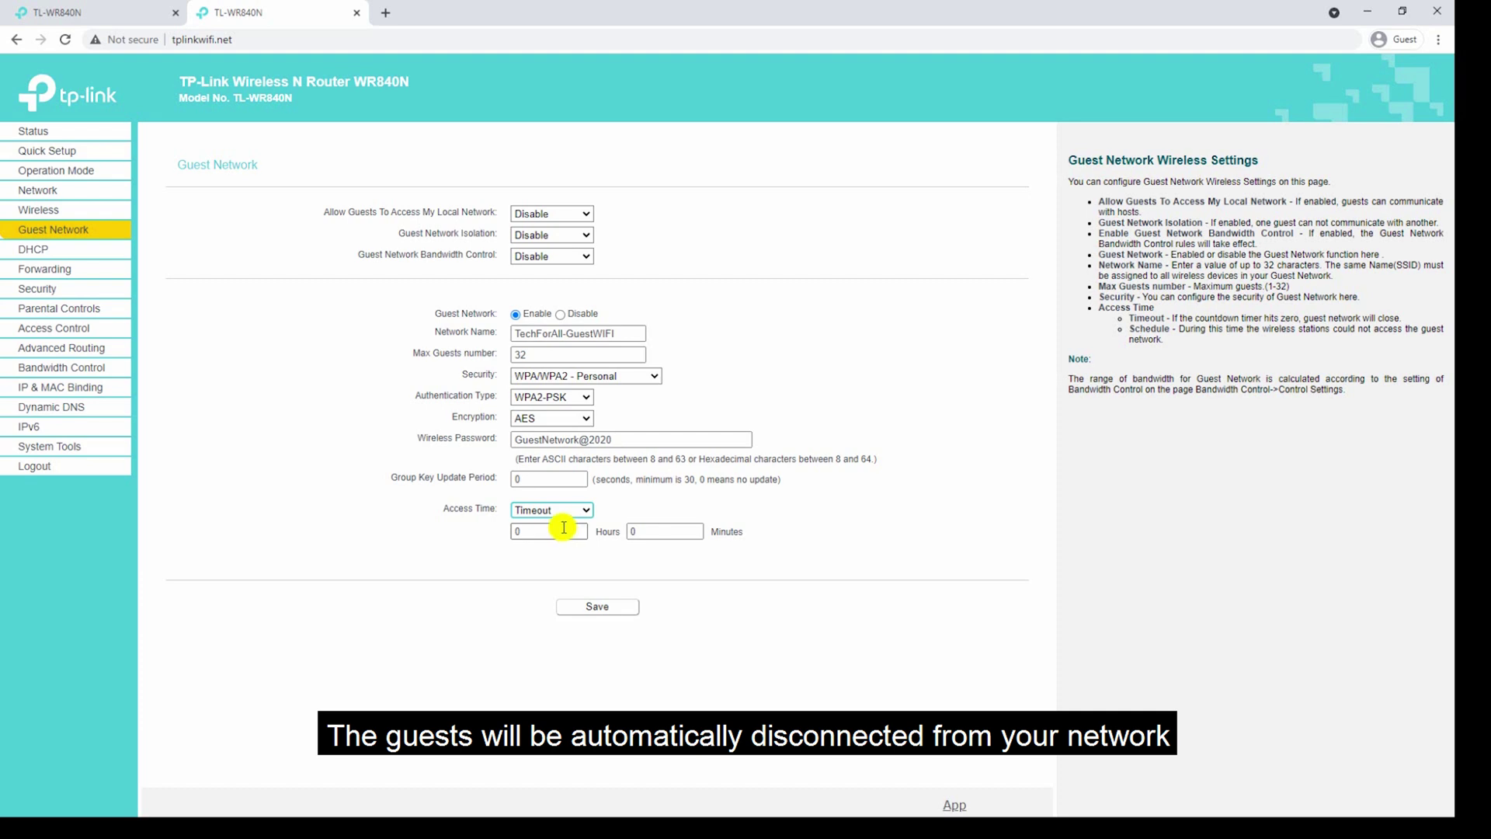
pyautogui.click(556, 533)
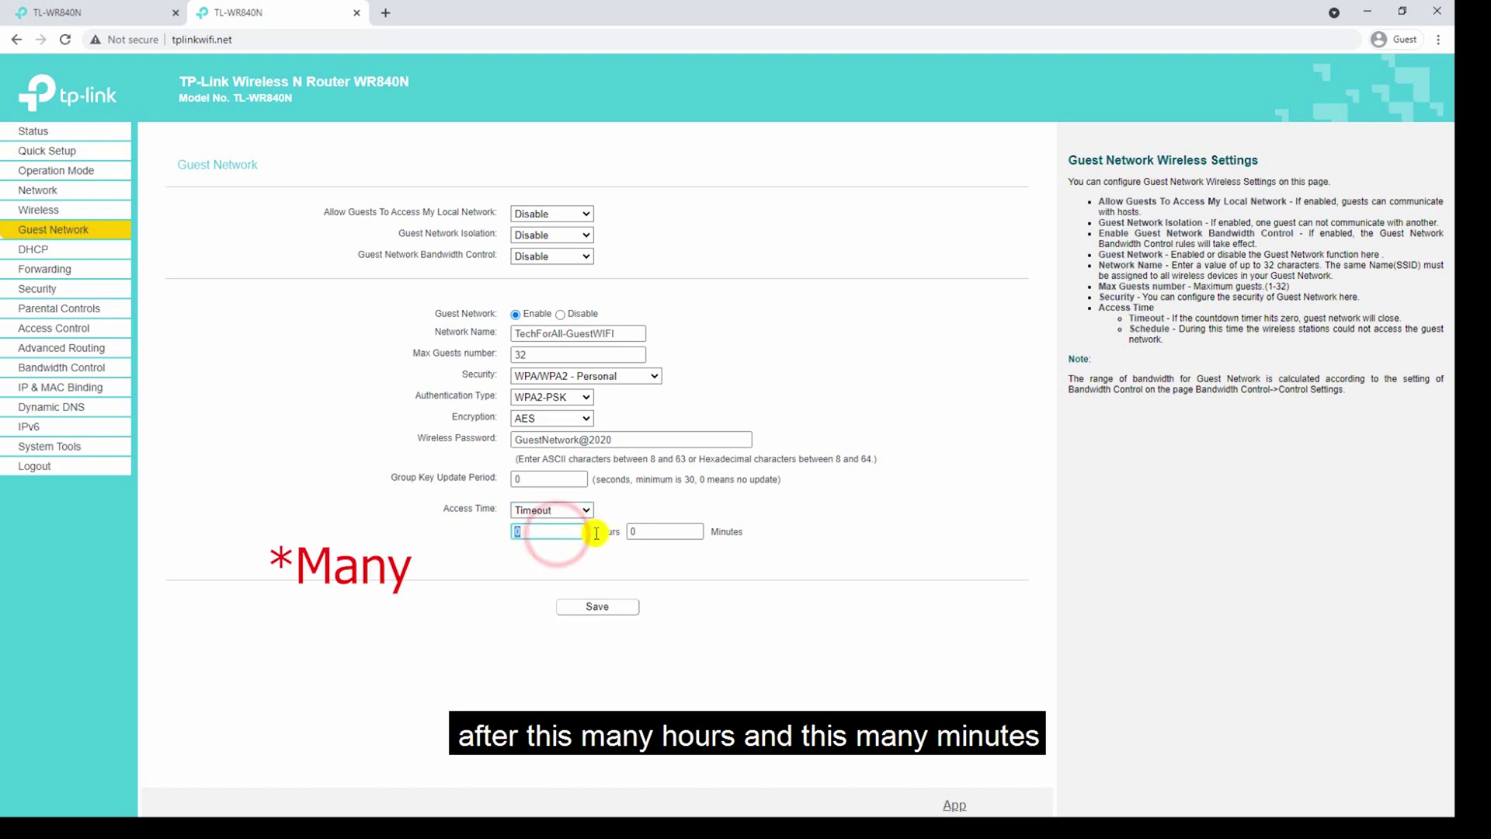
pyautogui.click(667, 532)
pyautogui.click(571, 510)
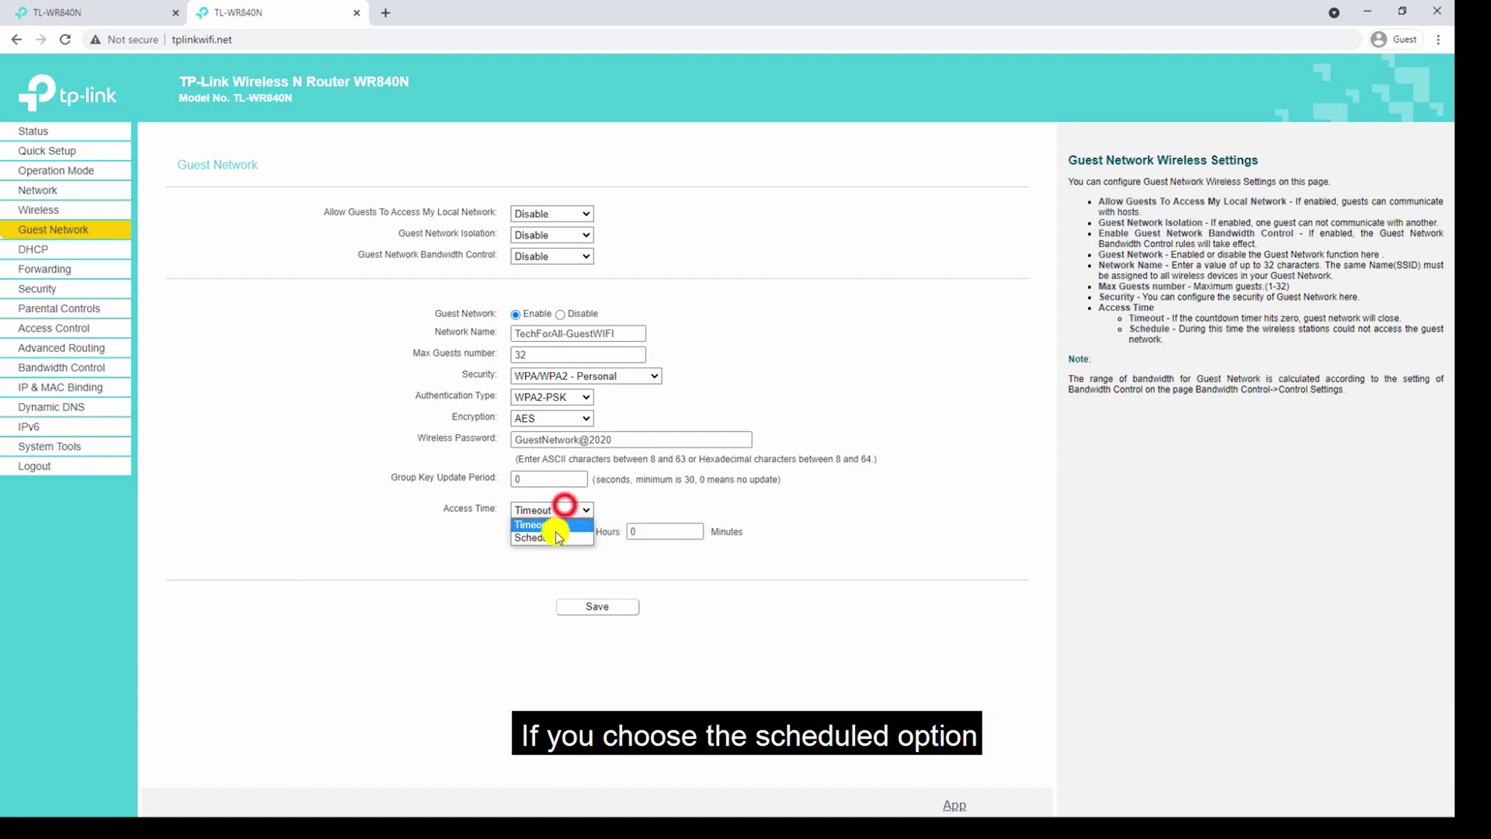
pyautogui.click(553, 537)
pyautogui.scroll(-1, 504, 496)
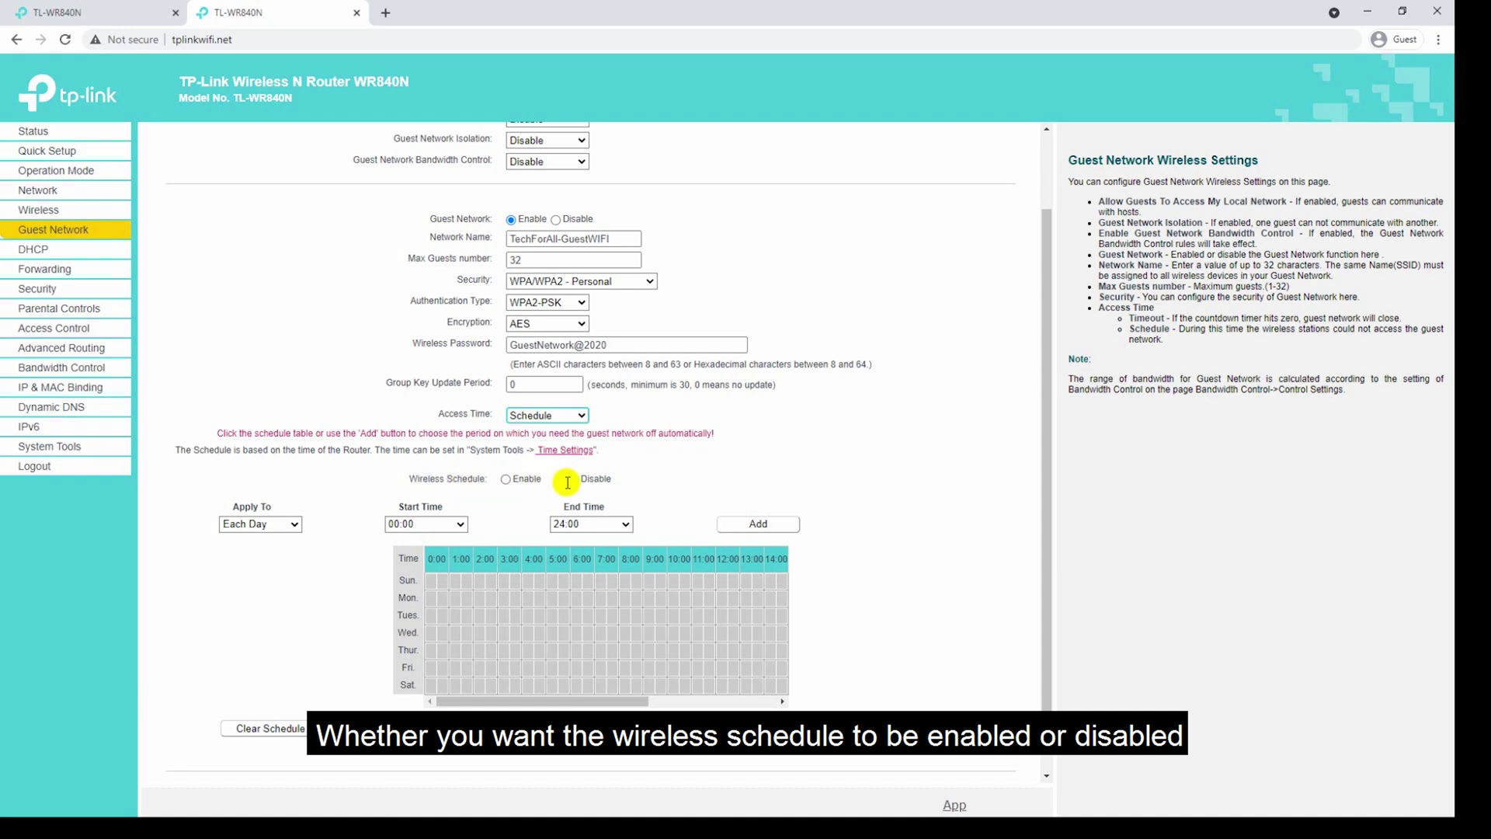
pyautogui.click(506, 479)
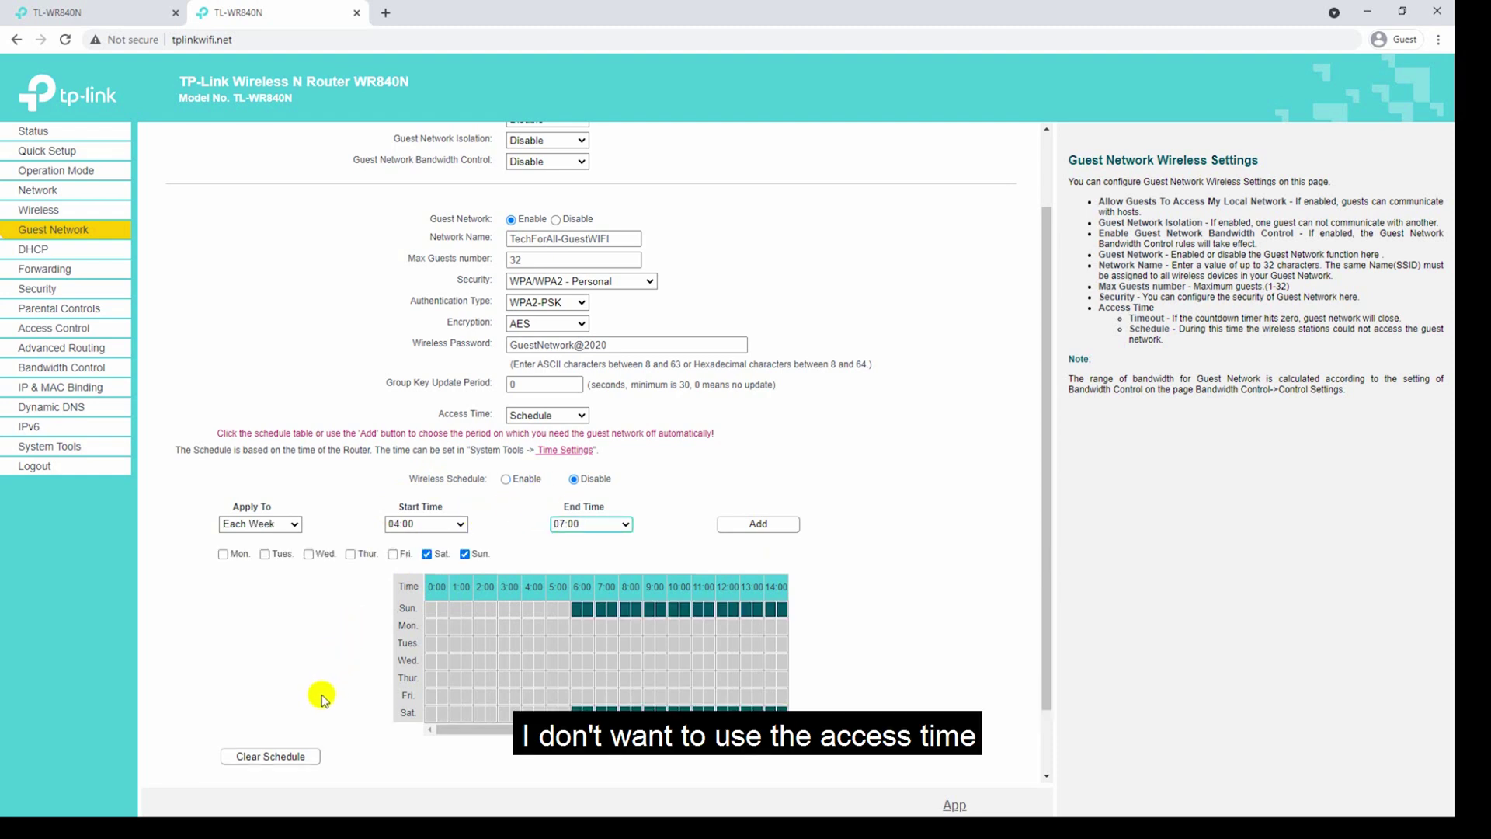
pyautogui.click(270, 758)
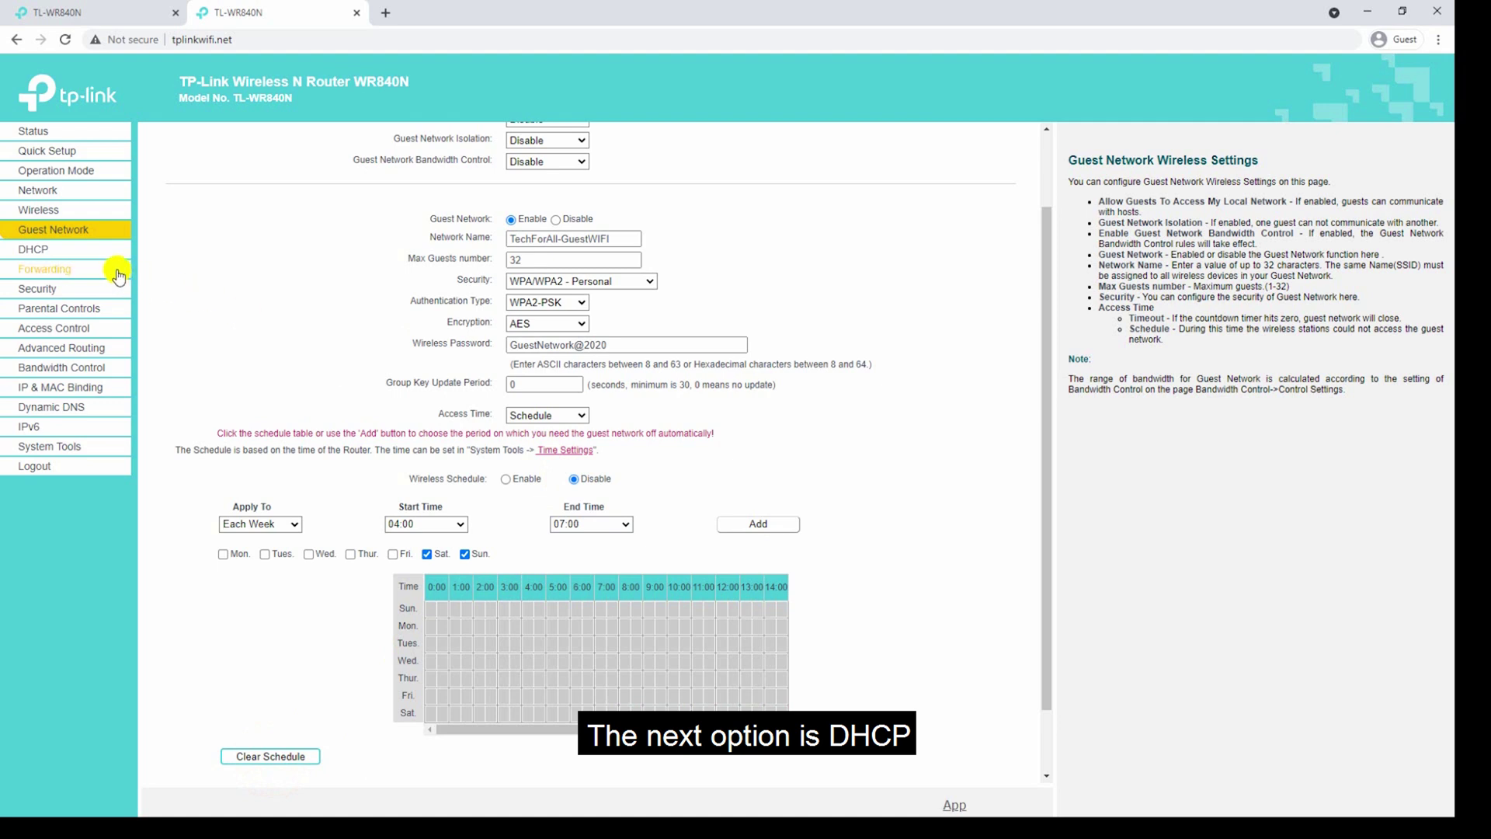
# Set the DHCP pool to 192.168.0.10–192.168.0.199 with a 60-minute lease time.
pyautogui.click(94, 249)
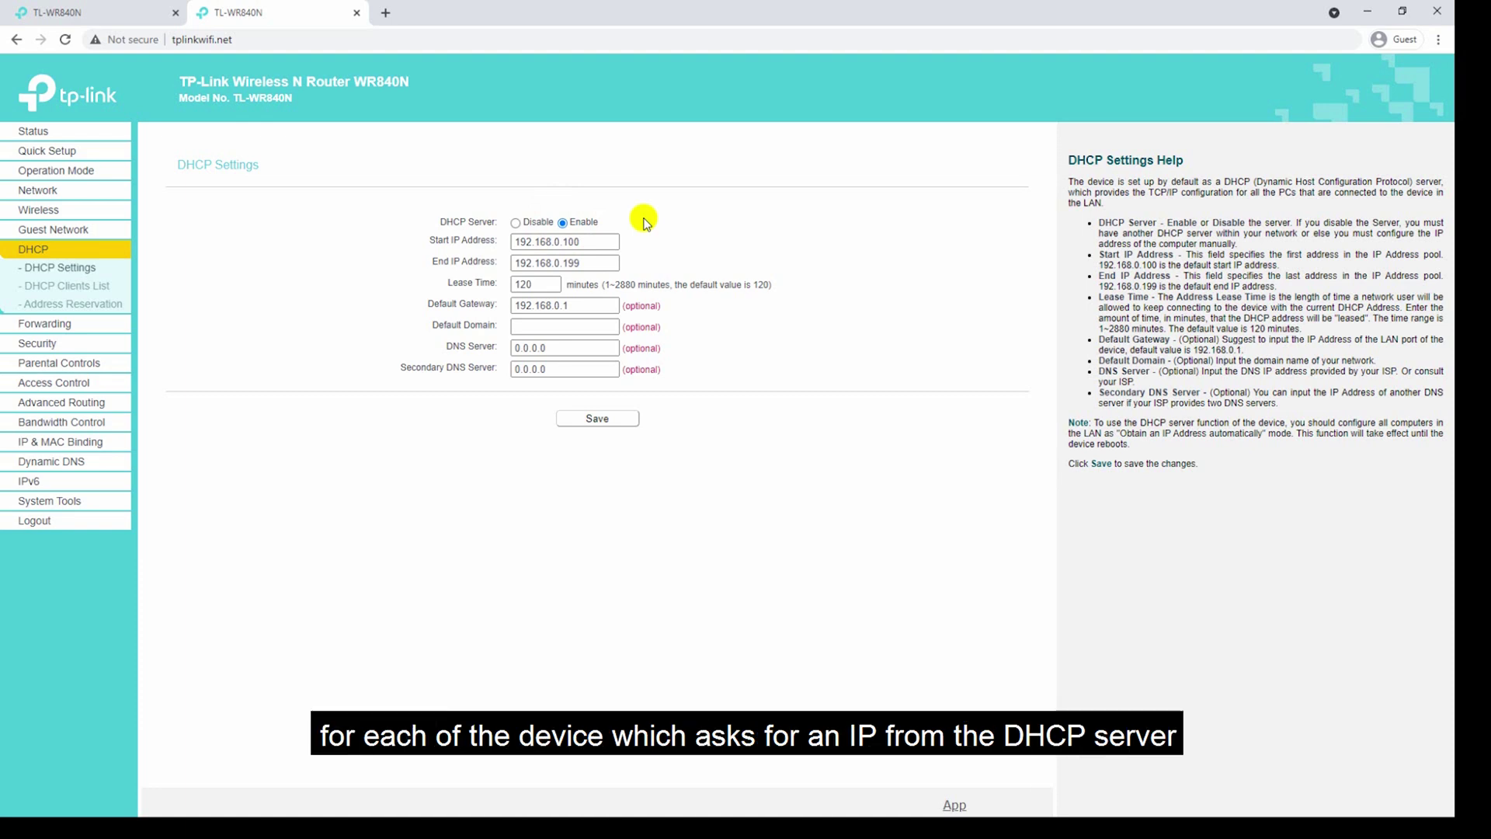
pyautogui.click(602, 242)
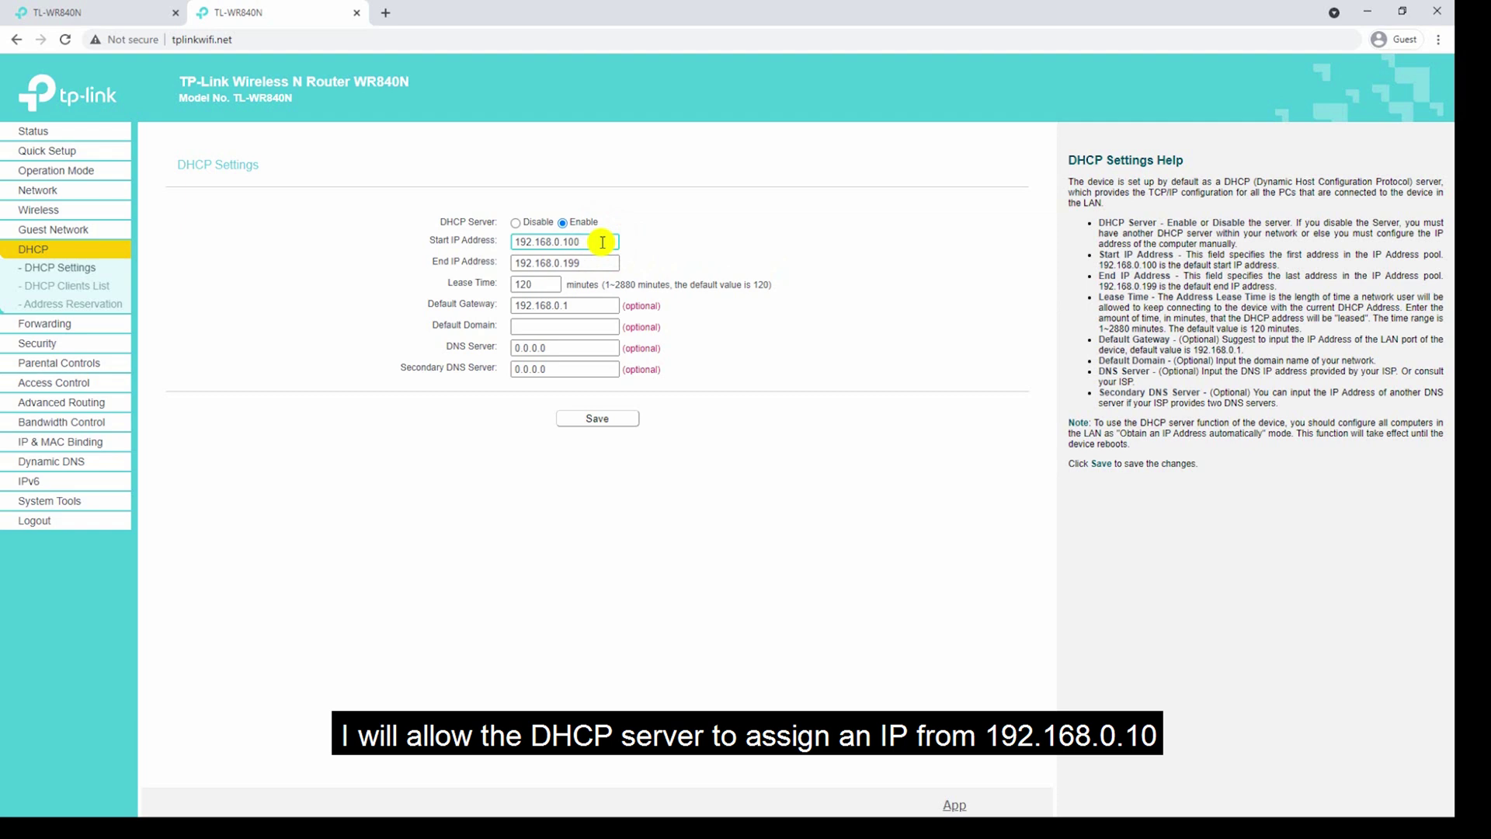
pyautogui.press('BackSpace')
pyautogui.press('BackSpace')
pyautogui.write('0')
pyautogui.click(605, 264)
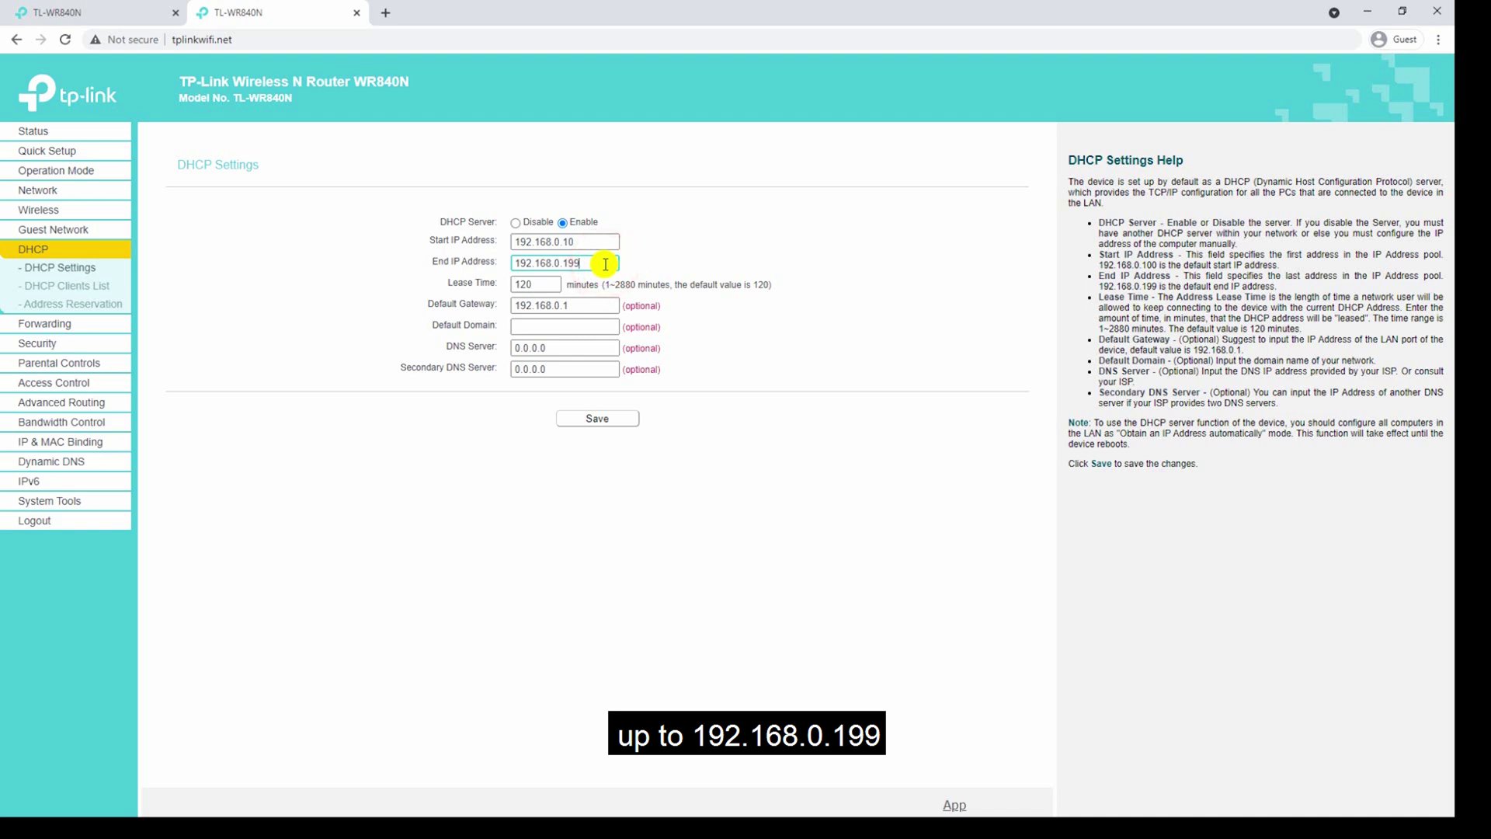
pyautogui.click(548, 287)
pyautogui.press('BackSpace')
pyautogui.press('BackSpace')
pyautogui.press('BackSpace')
pyautogui.write('60')
pyautogui.click(593, 306)
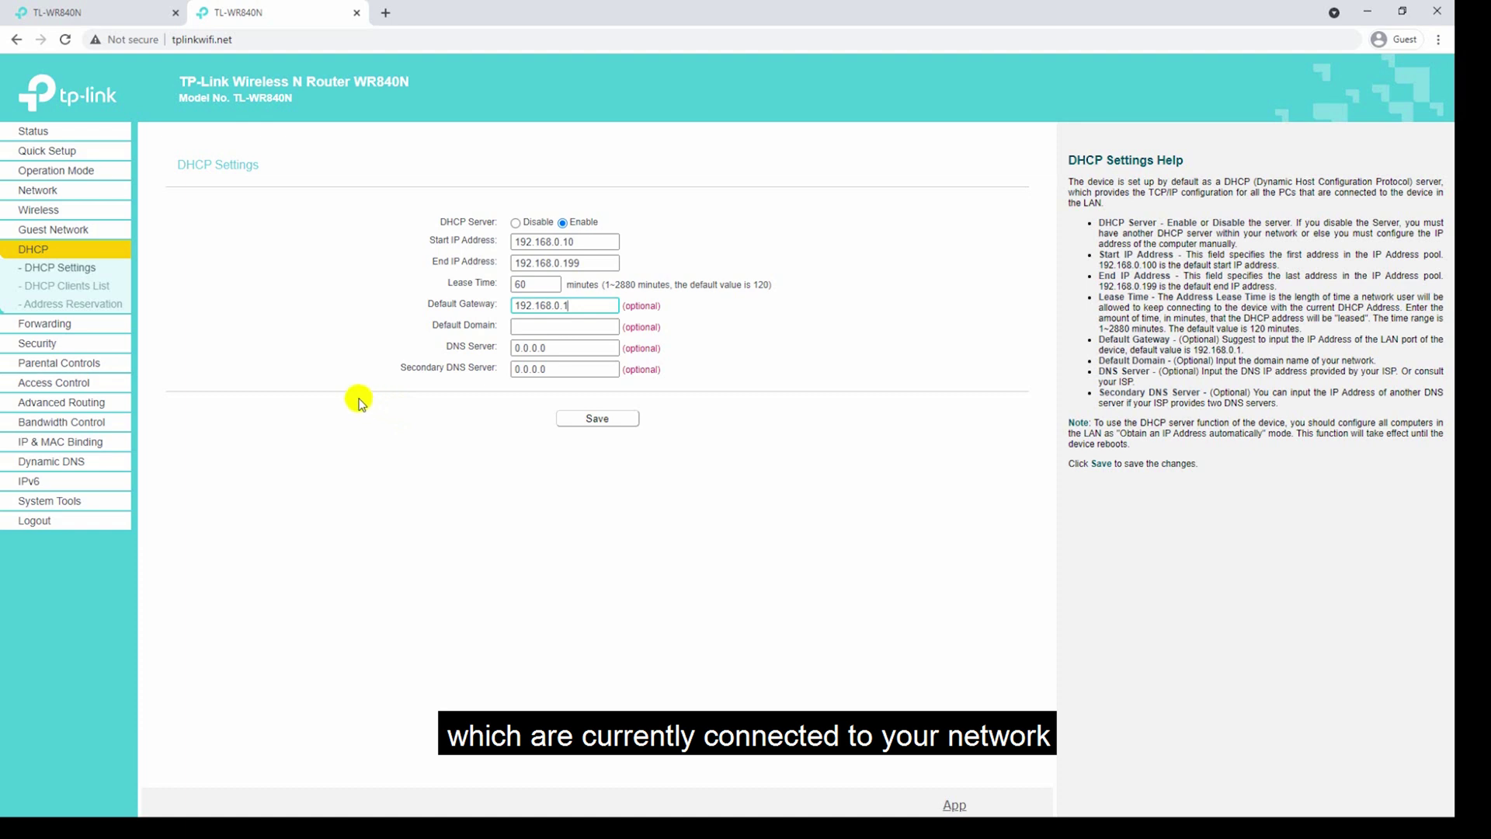
# Refresh the DHCP Clients List, then view the empty Address Reservation page.
pyautogui.click(101, 295)
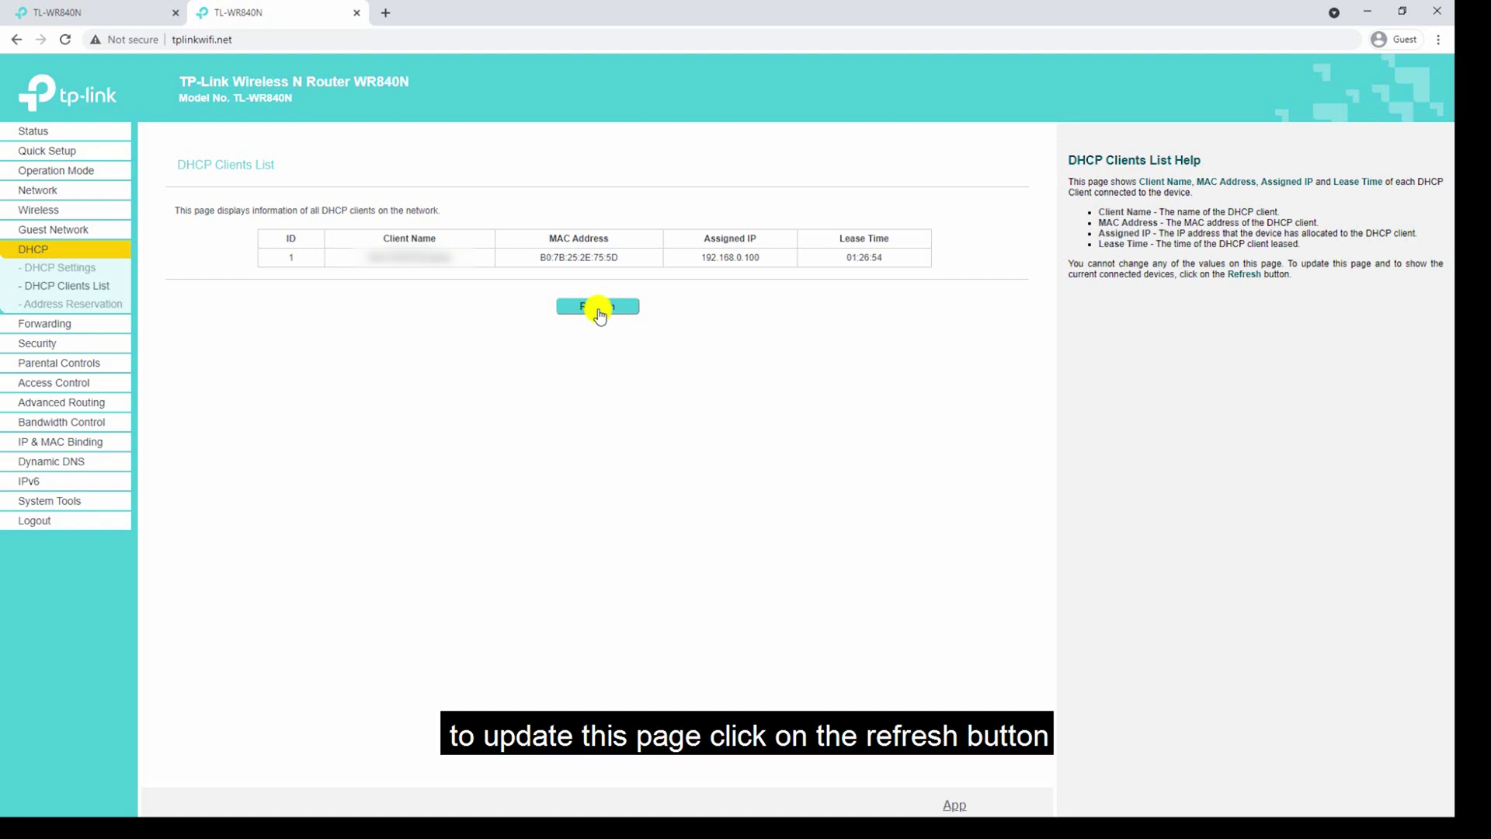
pyautogui.click(599, 310)
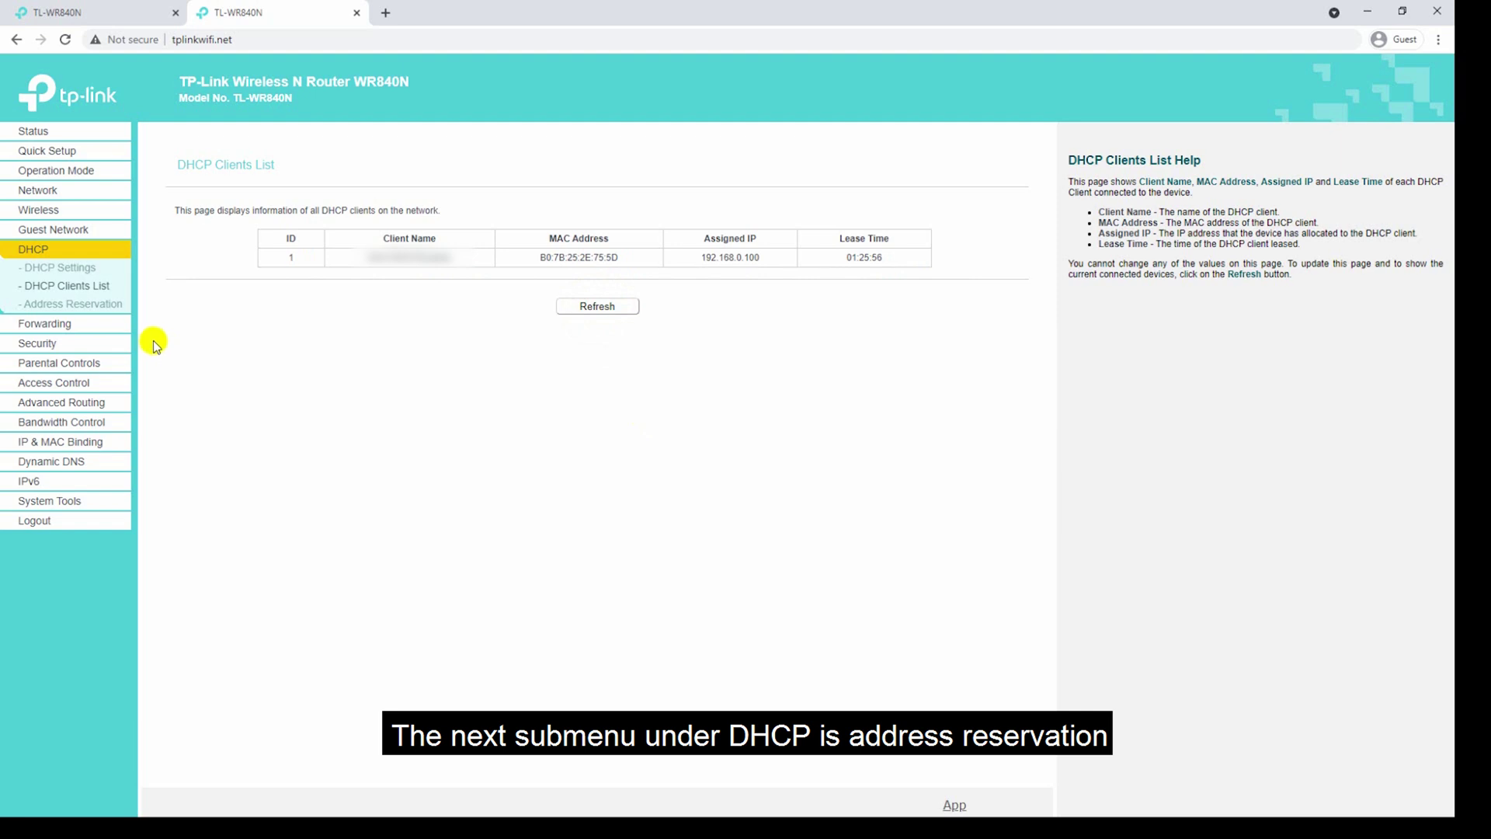
pyautogui.click(107, 310)
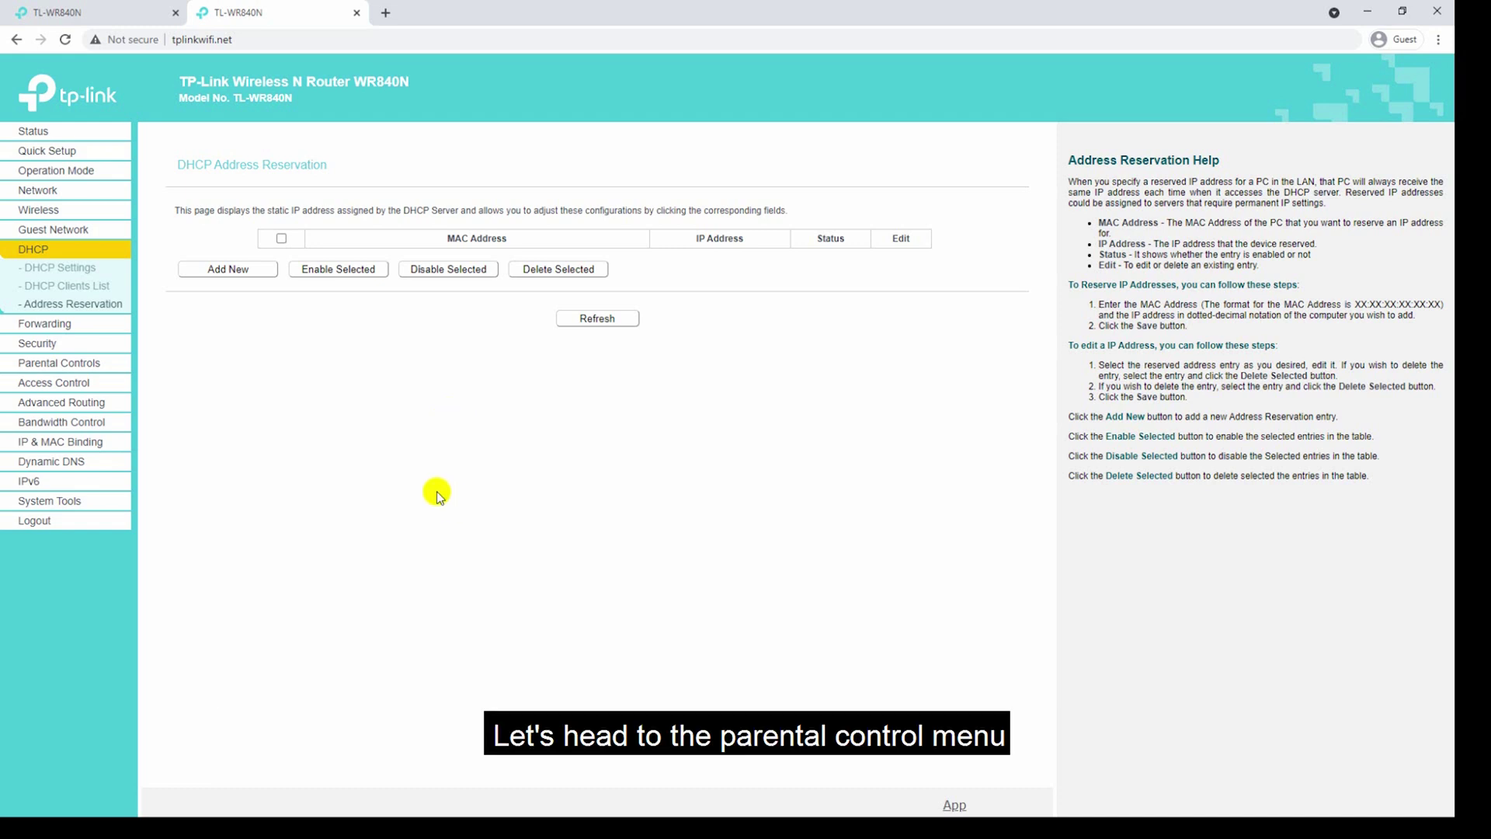
# Enable Parental Controls and select the parental PC MAC address field.
pyautogui.click(120, 363)
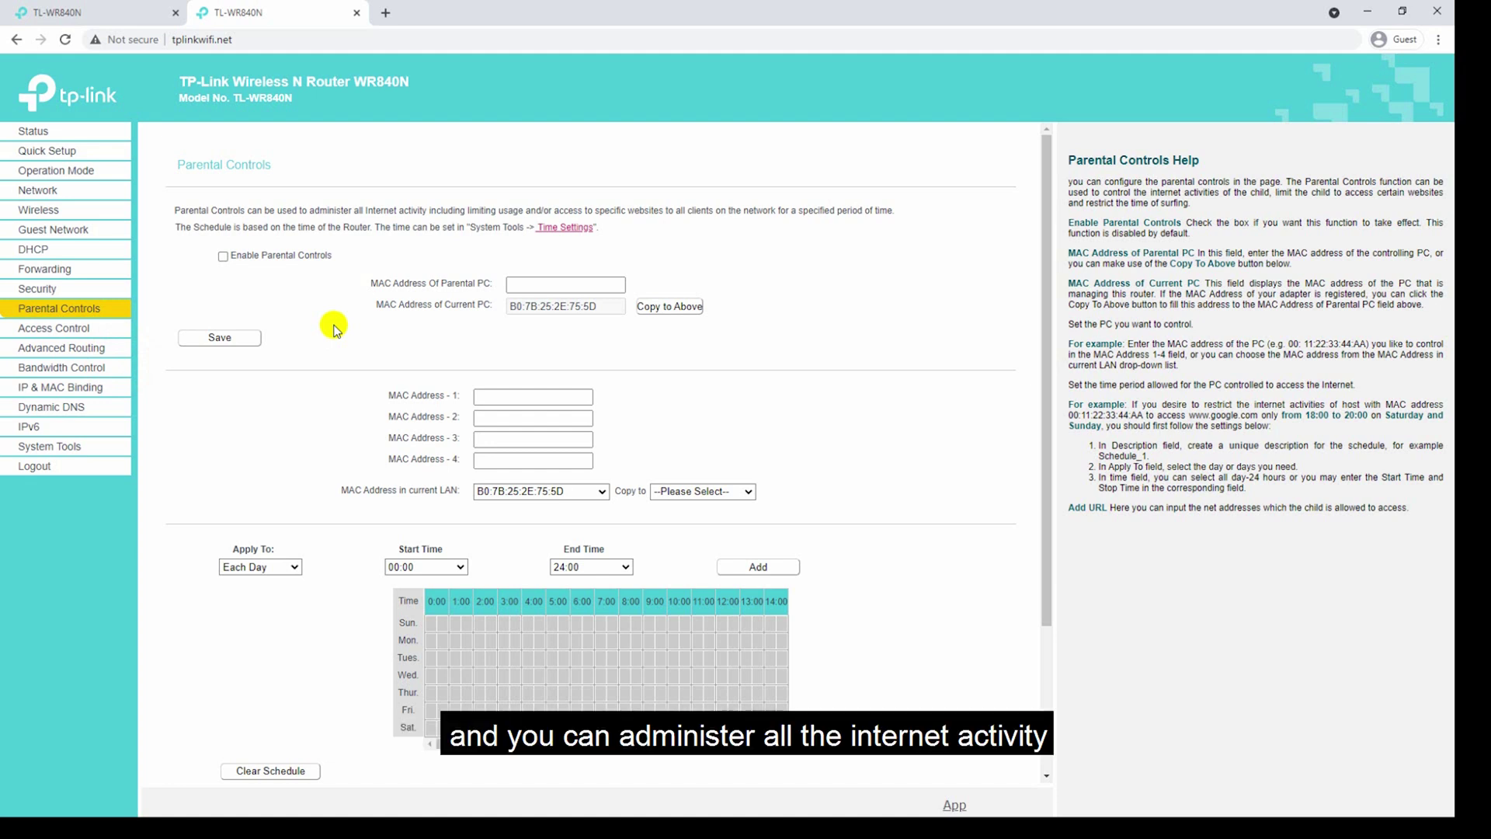
pyautogui.click(224, 256)
pyautogui.click(542, 287)
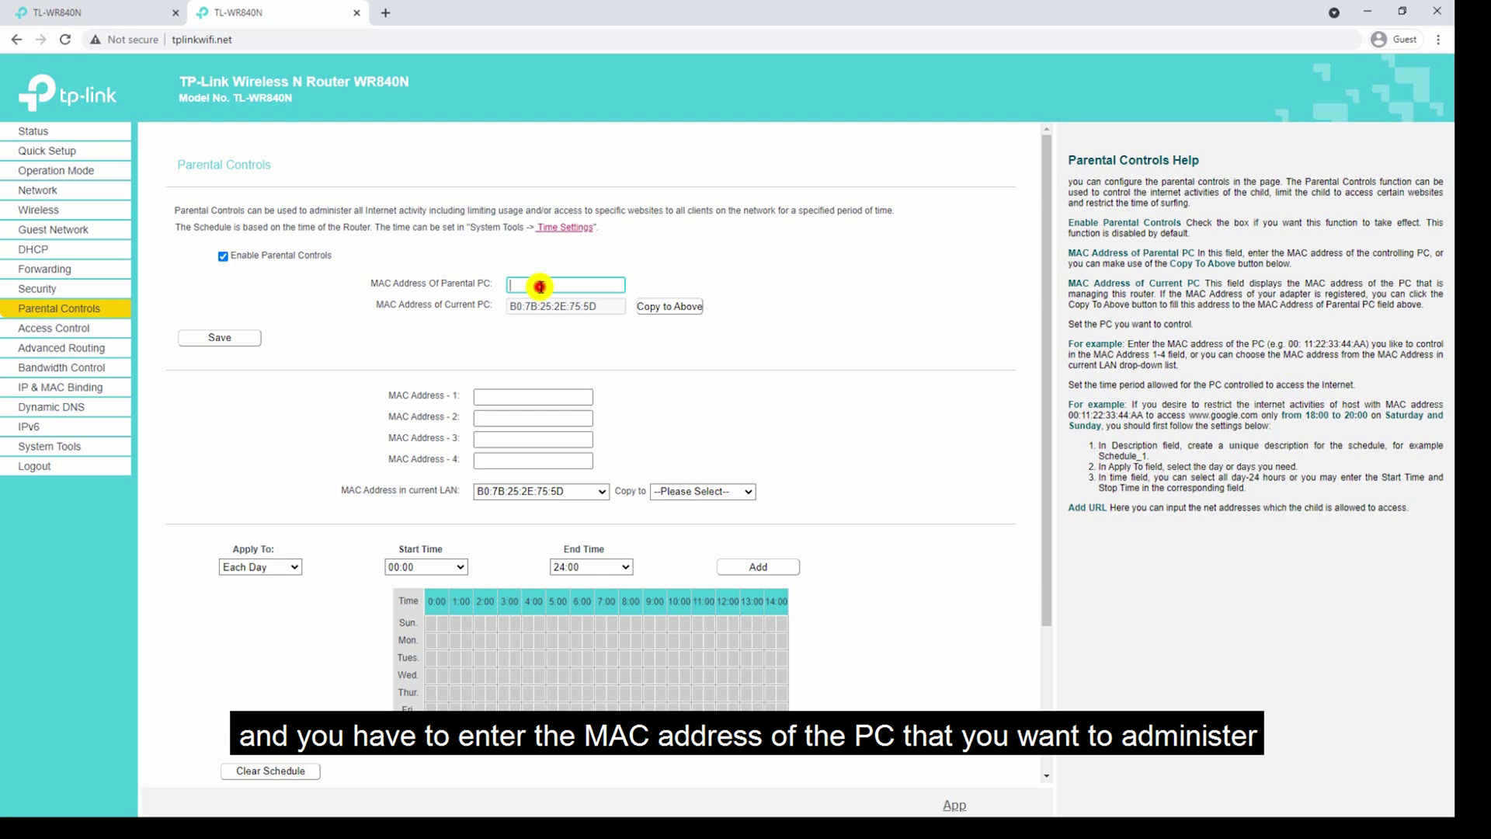
pyautogui.scroll(-3, 826, 447)
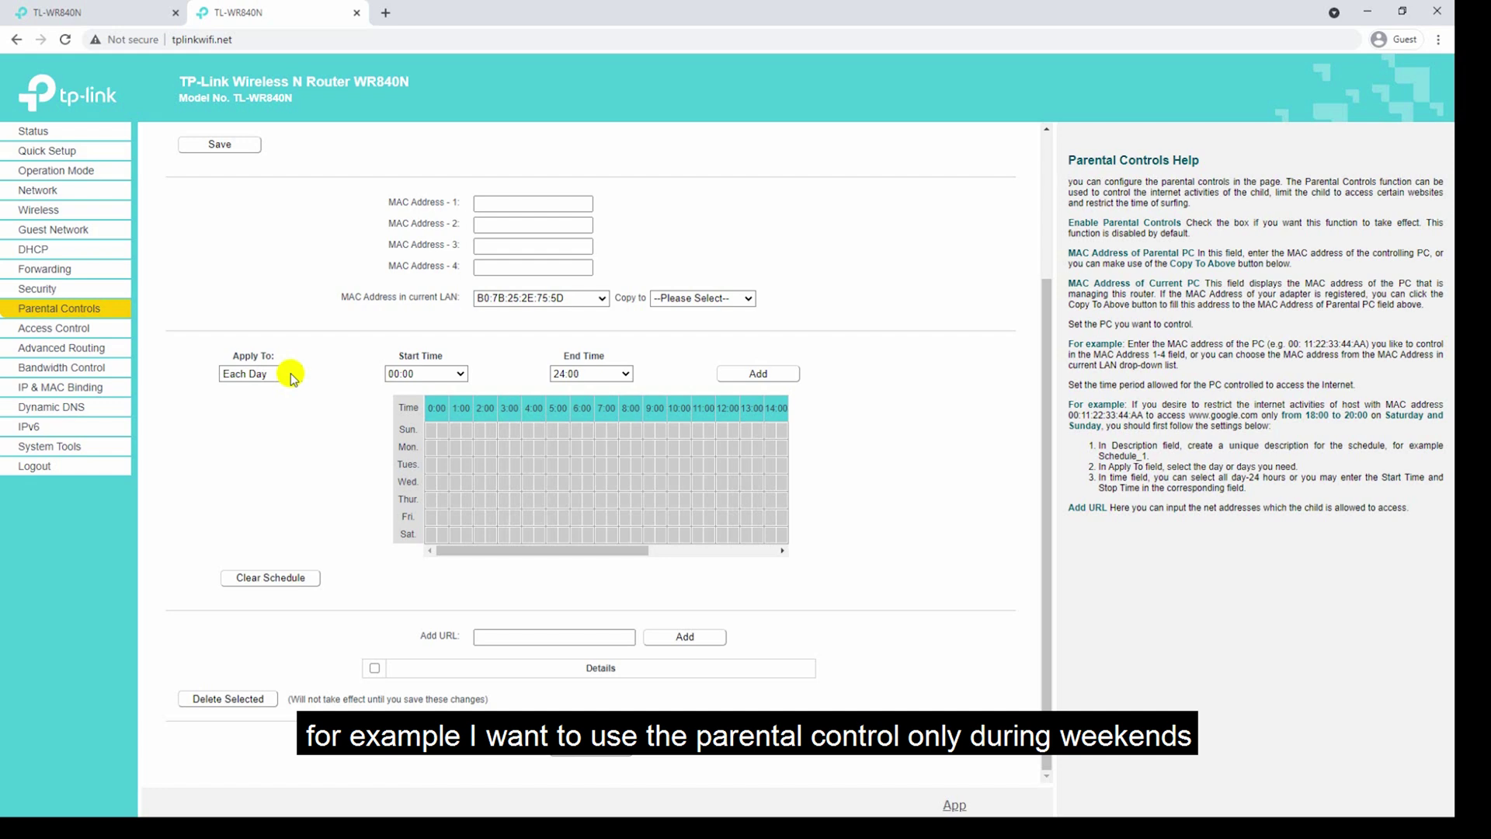
# Add an Each Week parental-control period for Saturday and Sunday, 09:30 to 23:00.
pyautogui.click(292, 378)
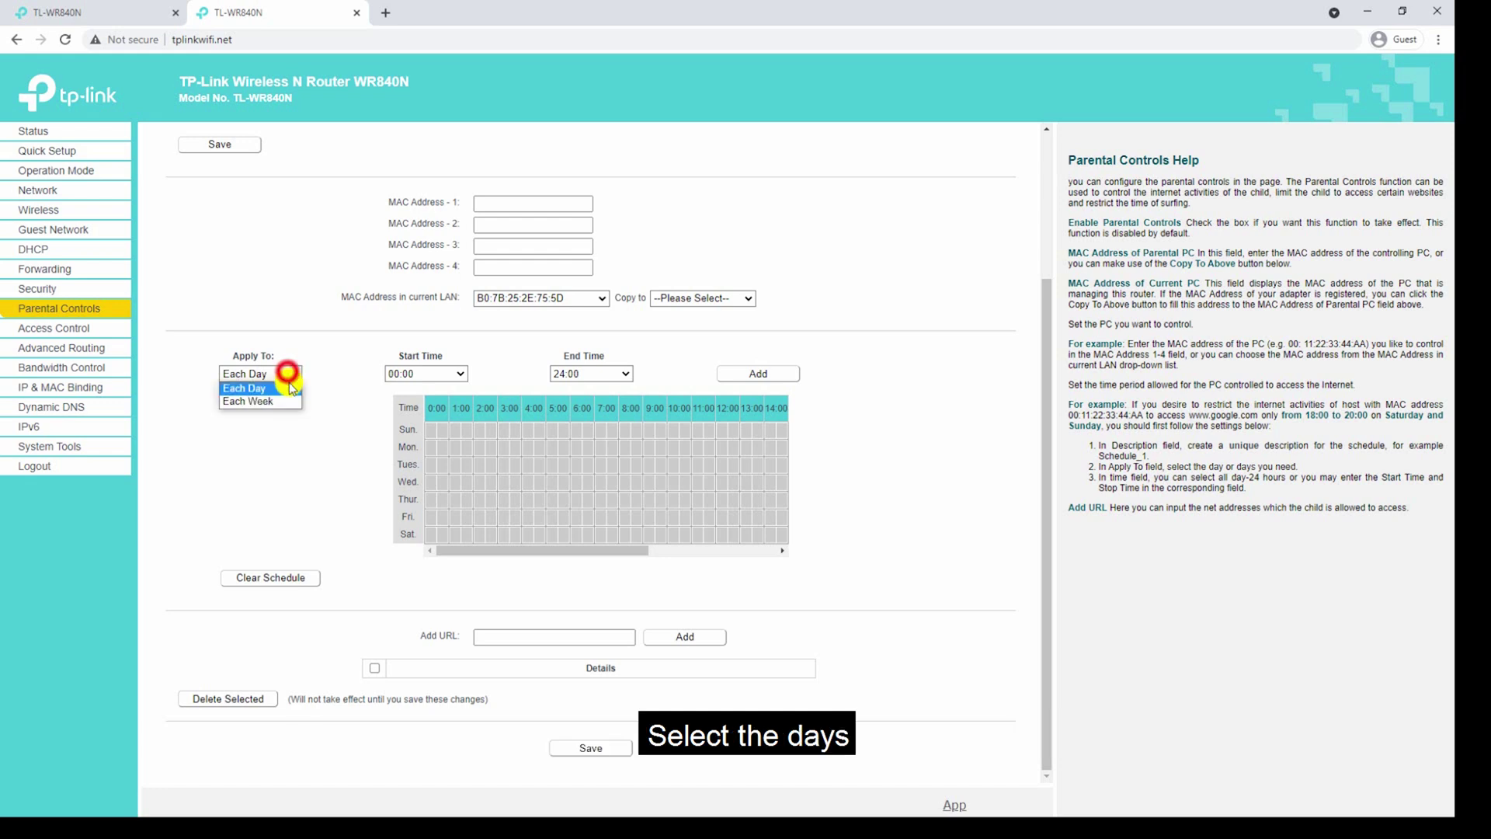
pyautogui.click(288, 399)
pyautogui.click(426, 404)
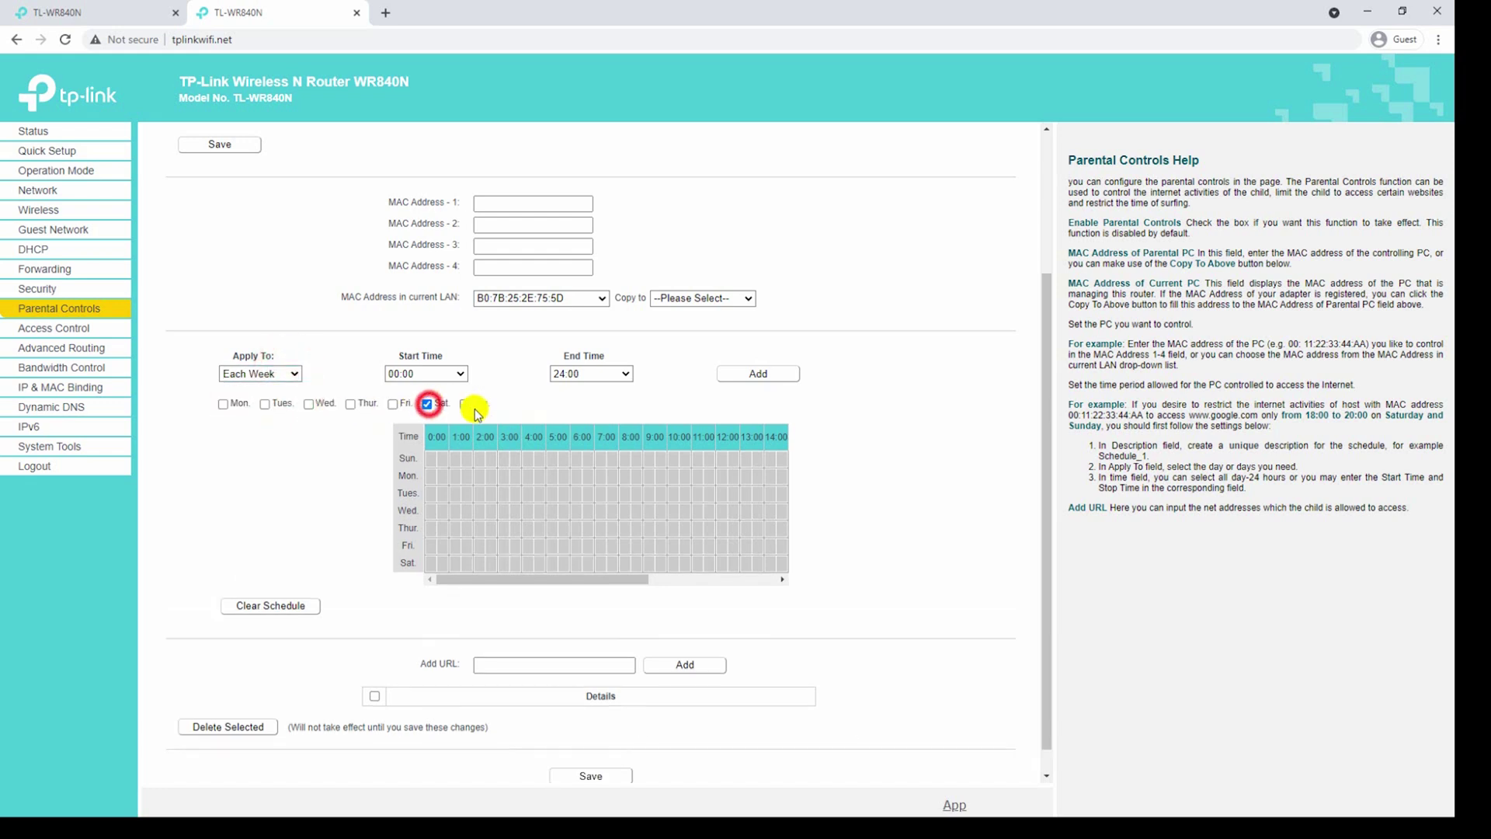
pyautogui.click(465, 404)
pyautogui.click(460, 374)
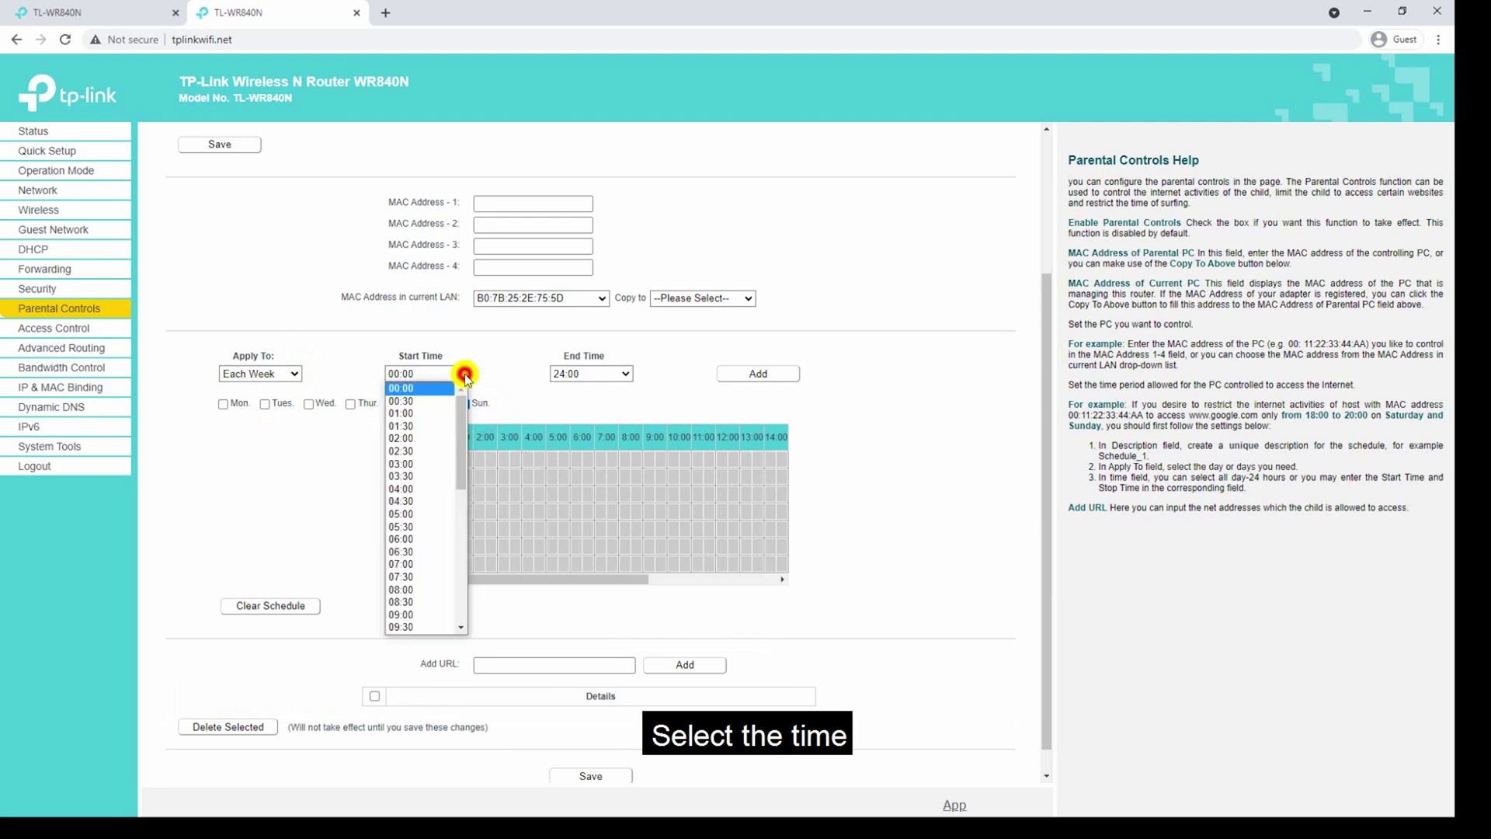
pyautogui.click(447, 622)
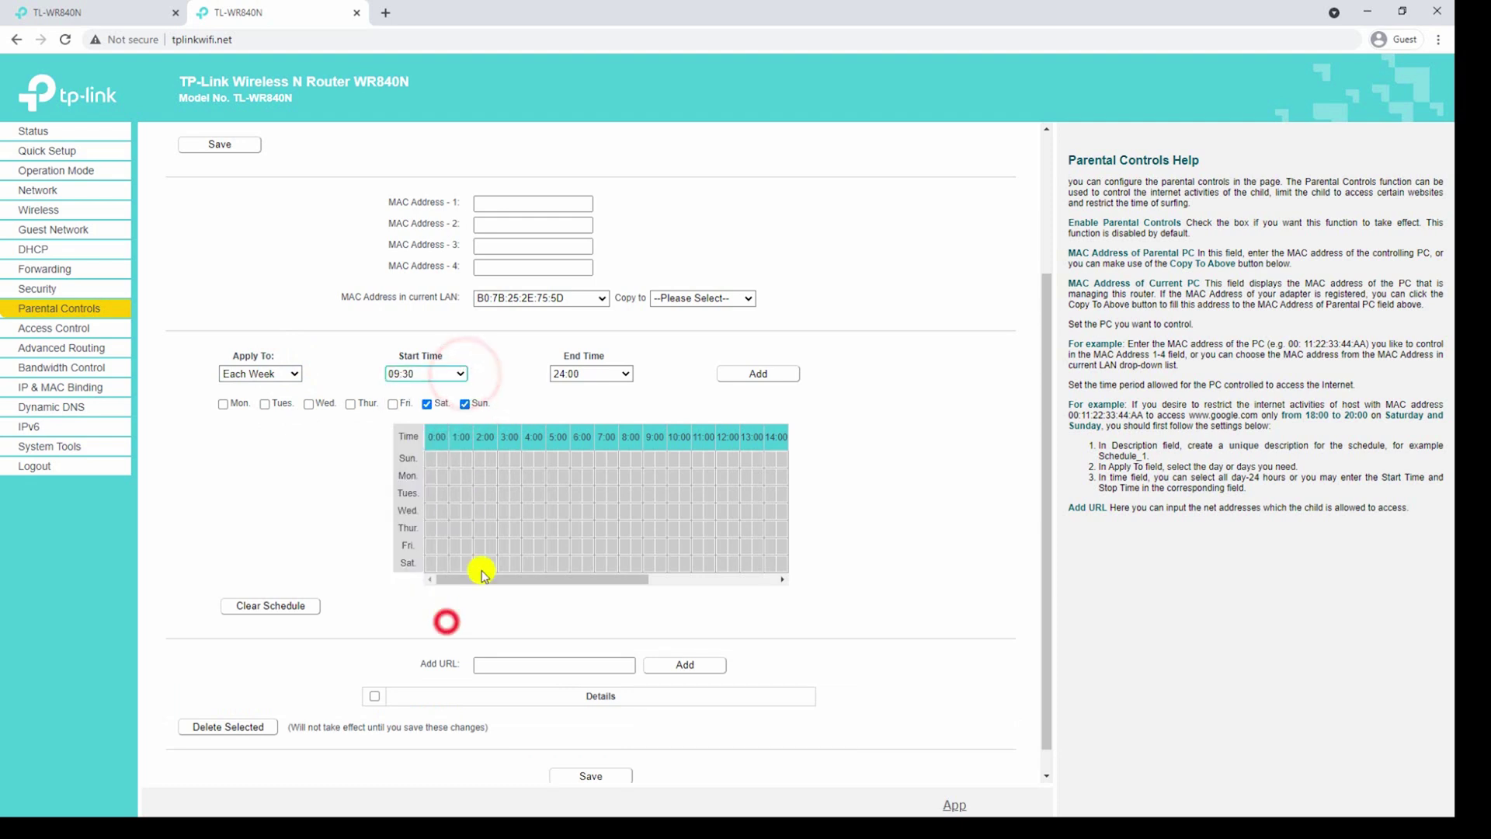
pyautogui.click(625, 373)
pyautogui.click(574, 603)
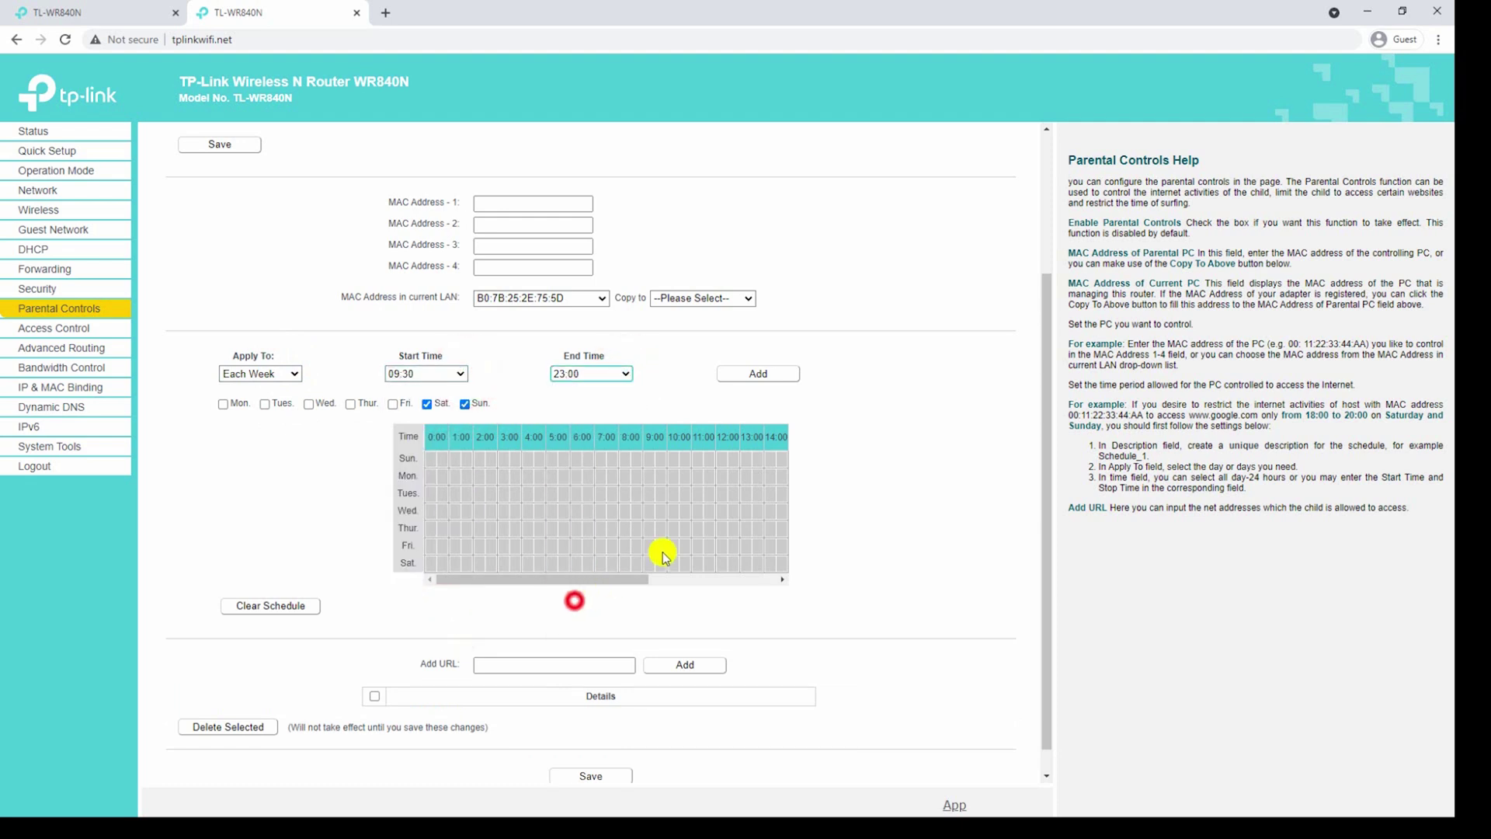
pyautogui.click(765, 375)
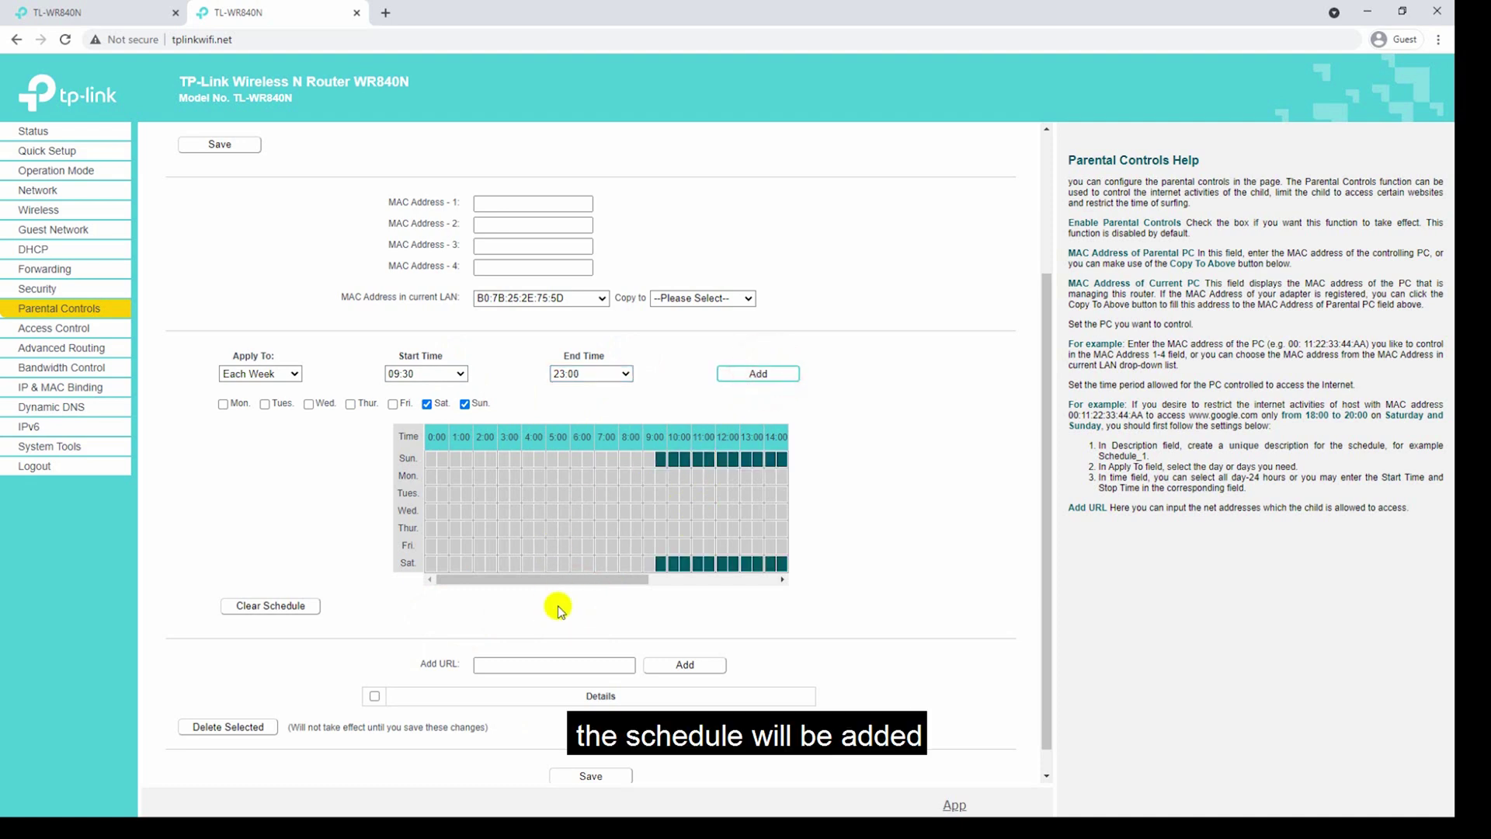
pyautogui.scroll(-1, 543, 676)
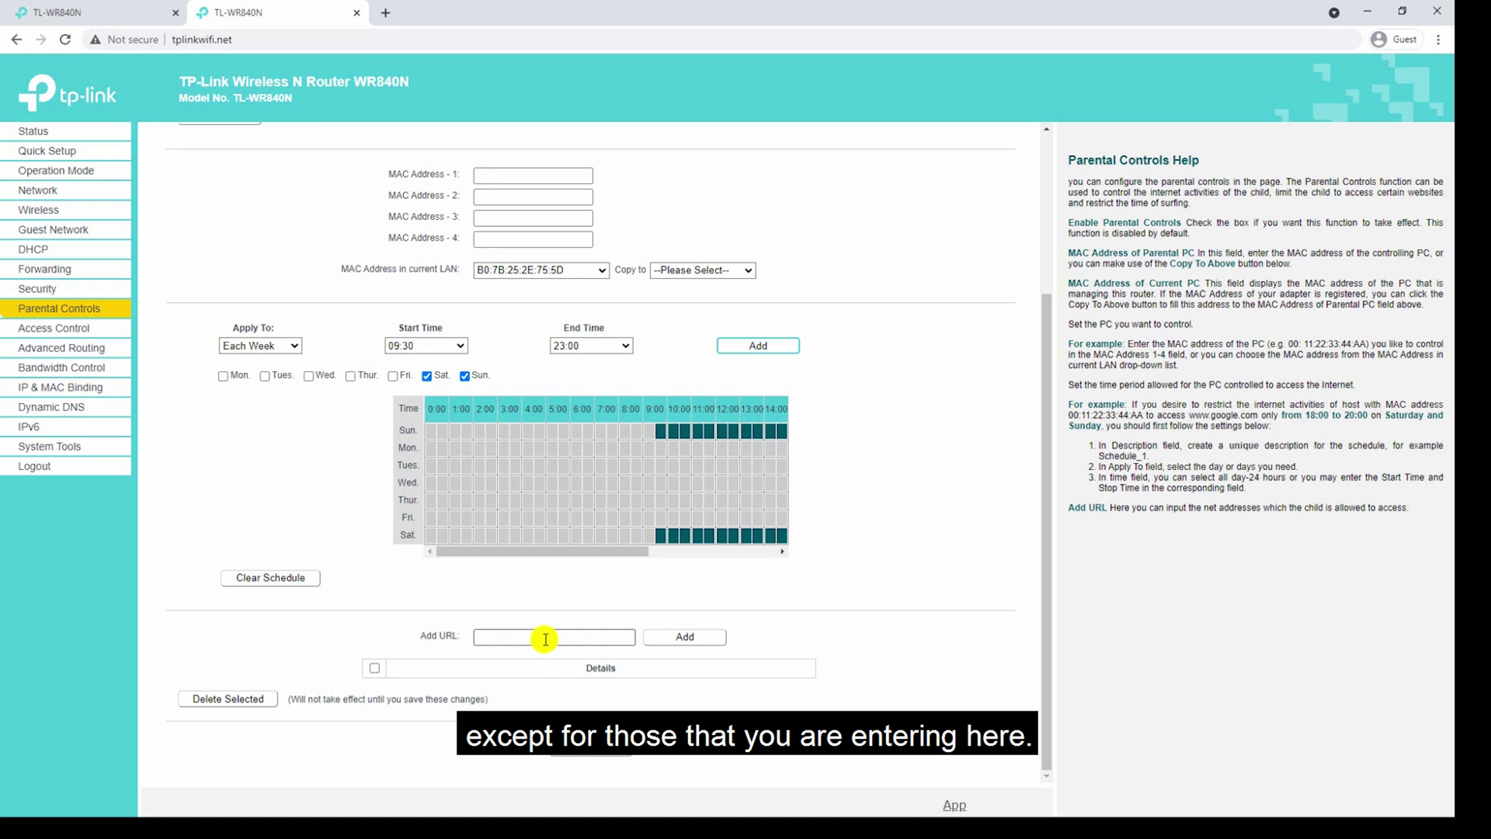
pyautogui.click(546, 638)
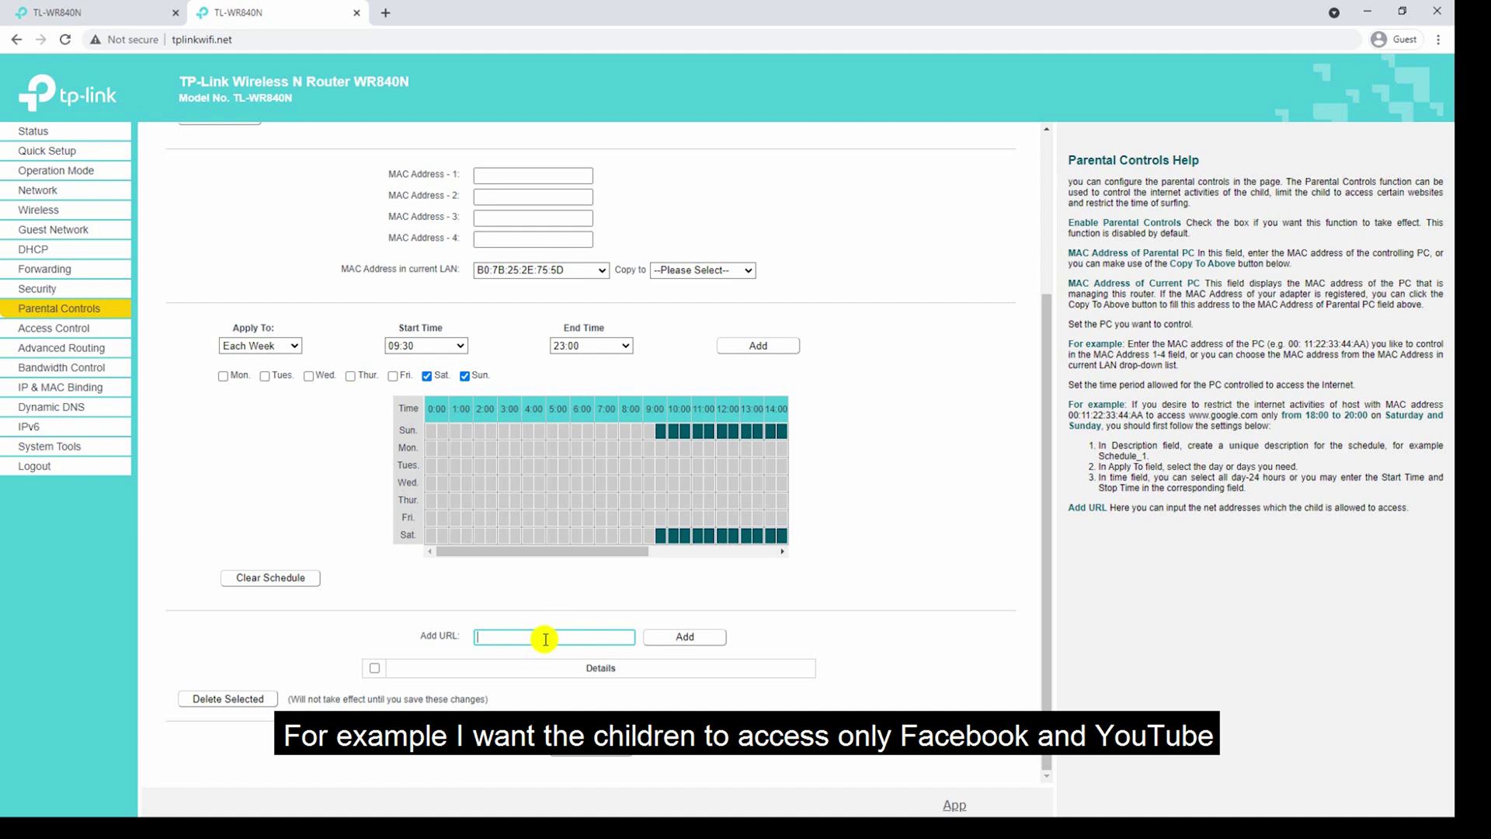
pyautogui.write('www.fa')
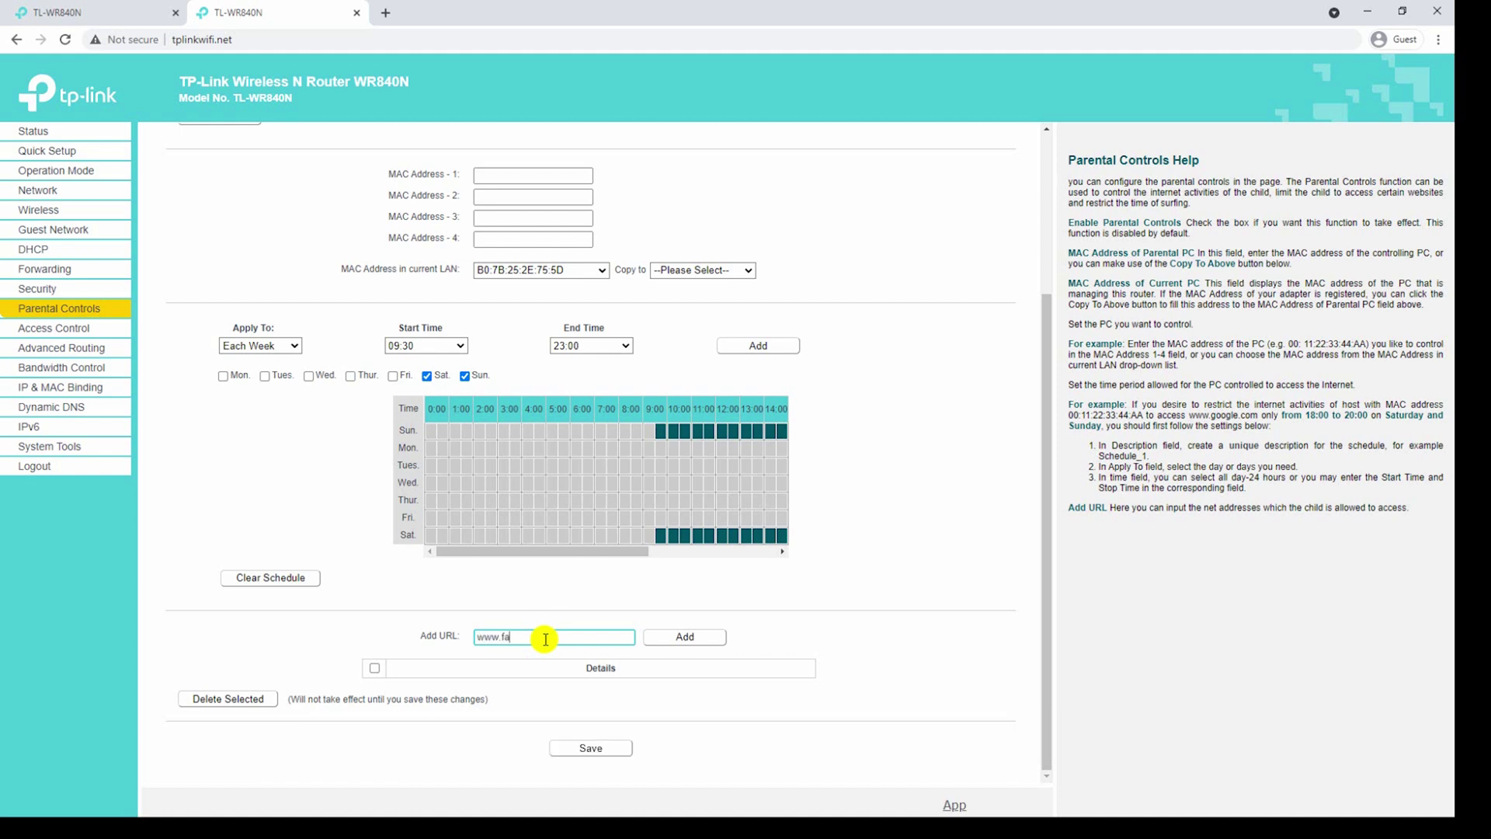
pyautogui.write('cebook.com')
pyautogui.click(685, 637)
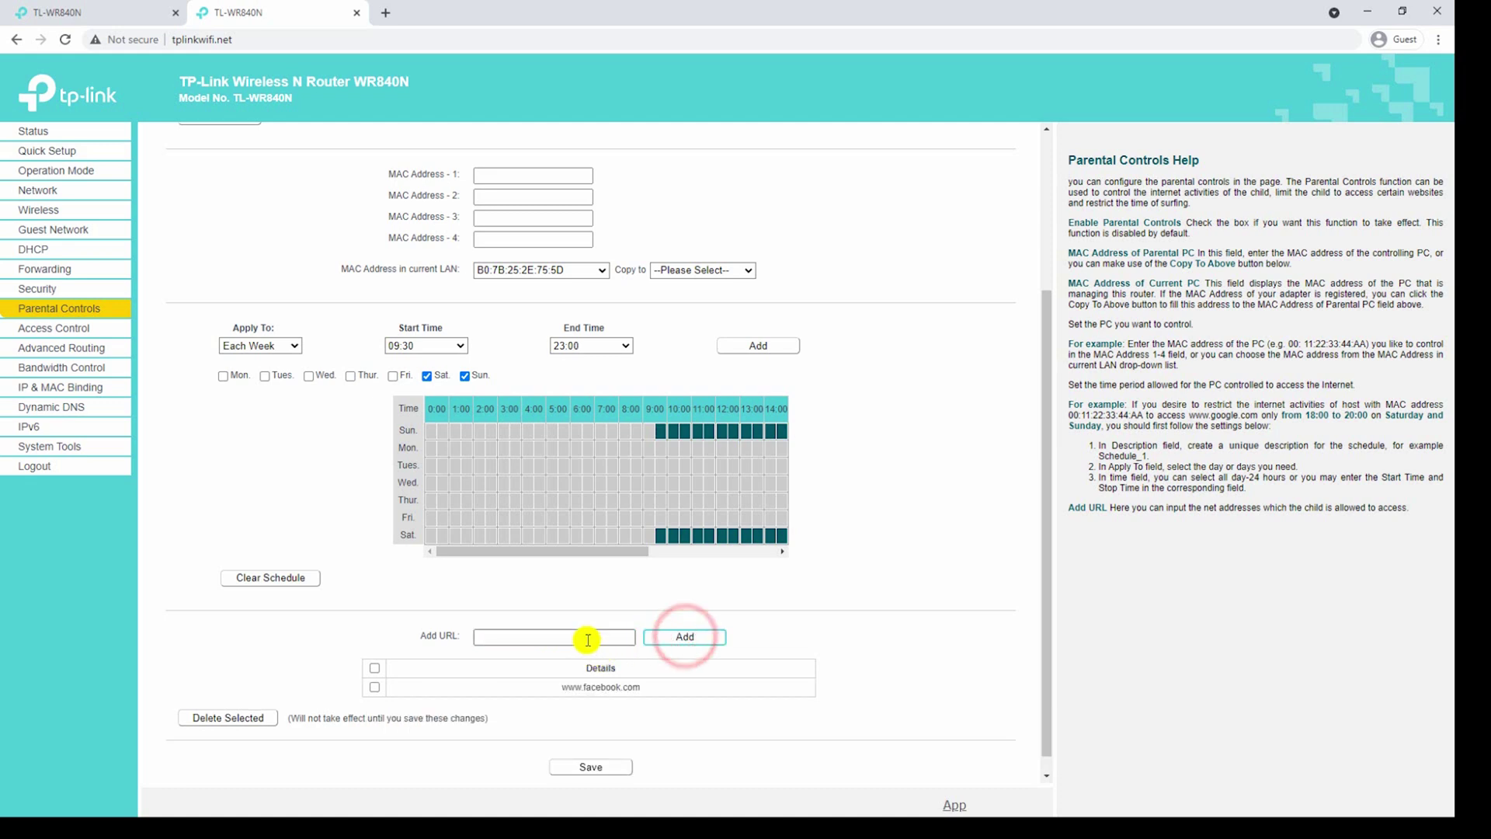
pyautogui.click(588, 640)
pyautogui.write('www.youtube.com')
pyautogui.click(668, 636)
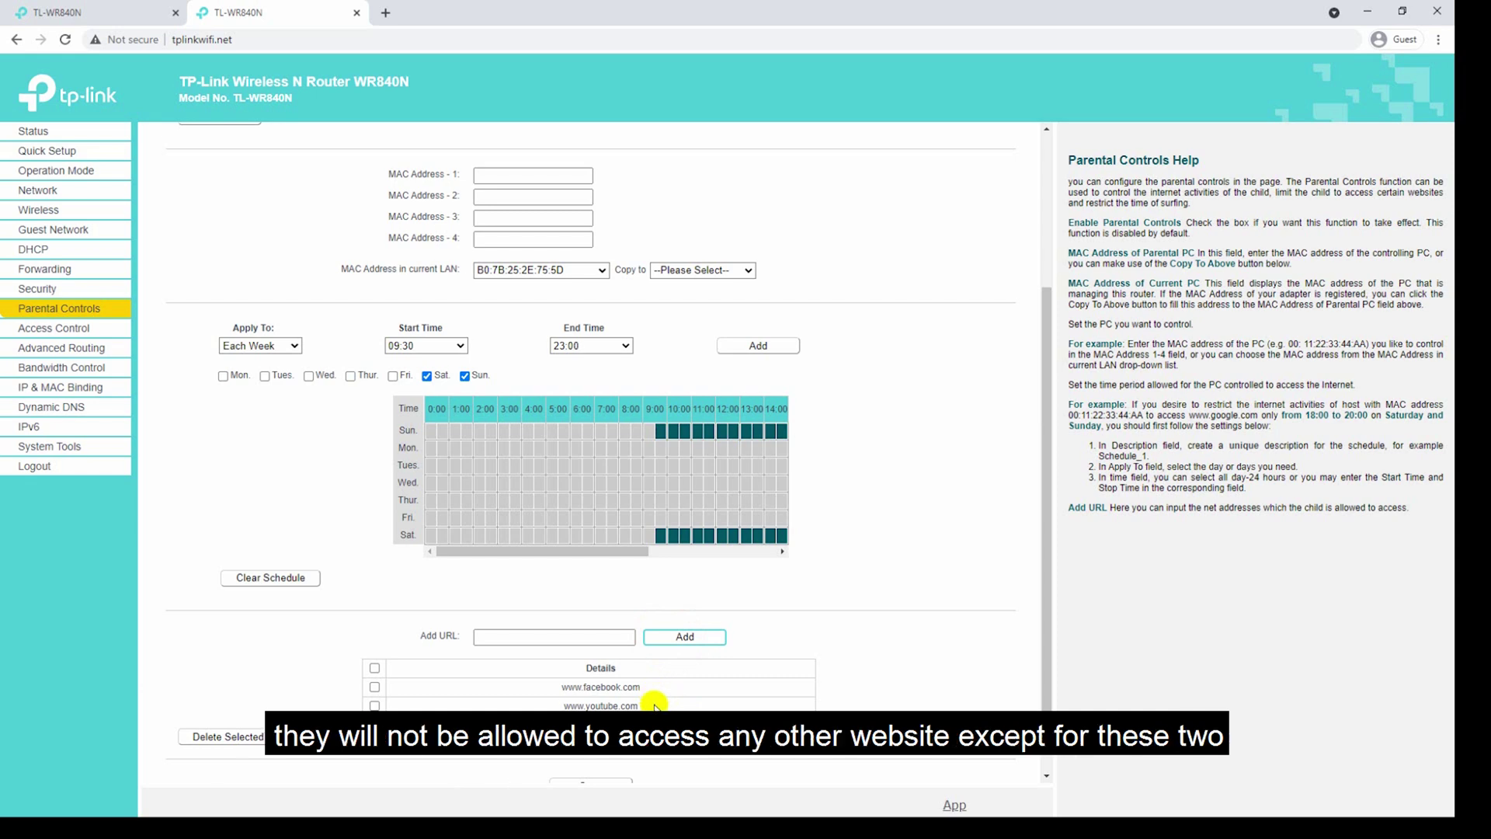
pyautogui.scroll(-1, 585, 701)
pyautogui.scroll(-1, 585, 701)
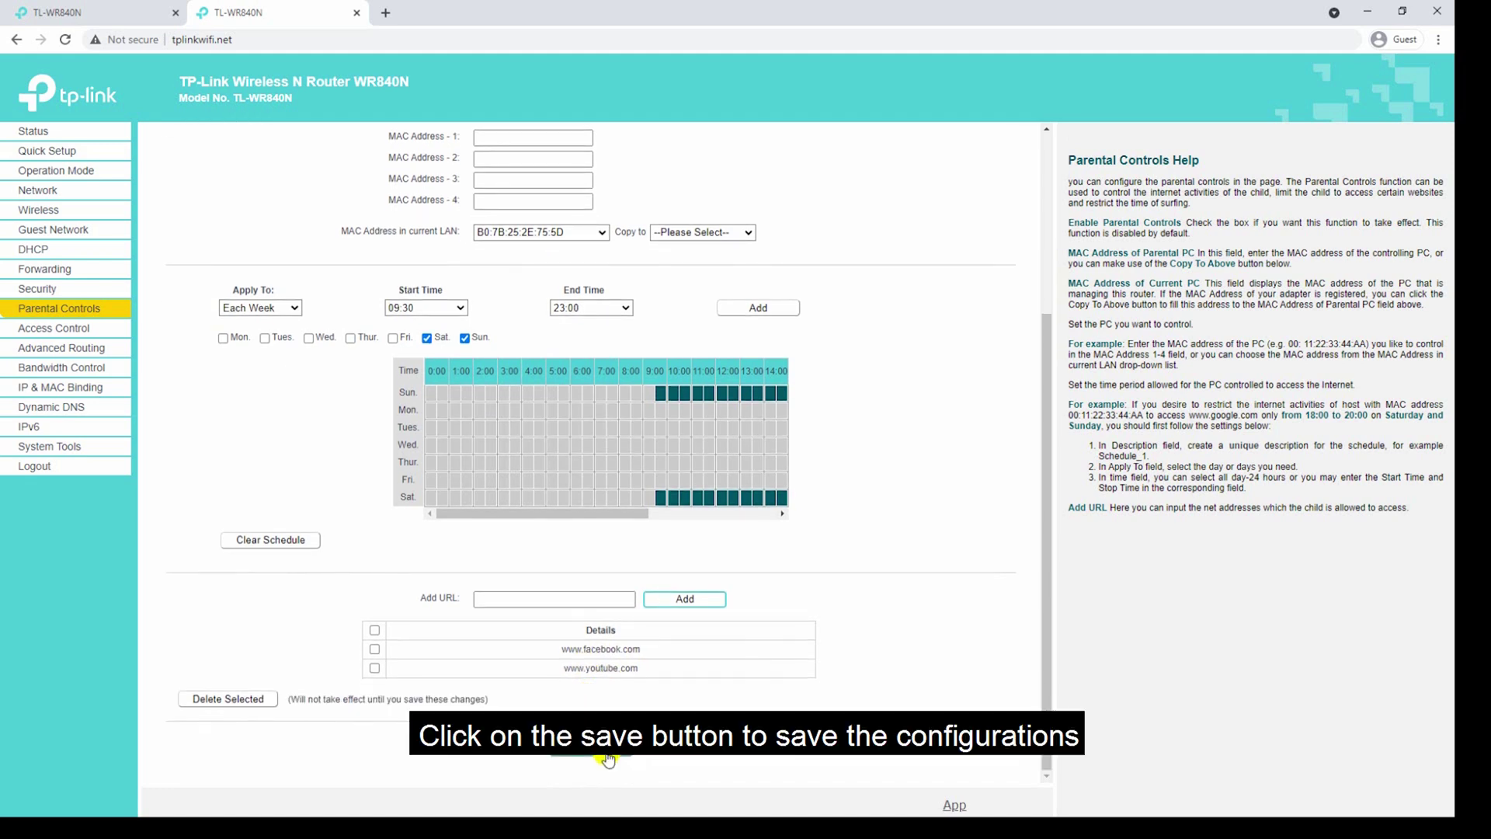
pyautogui.click(608, 757)
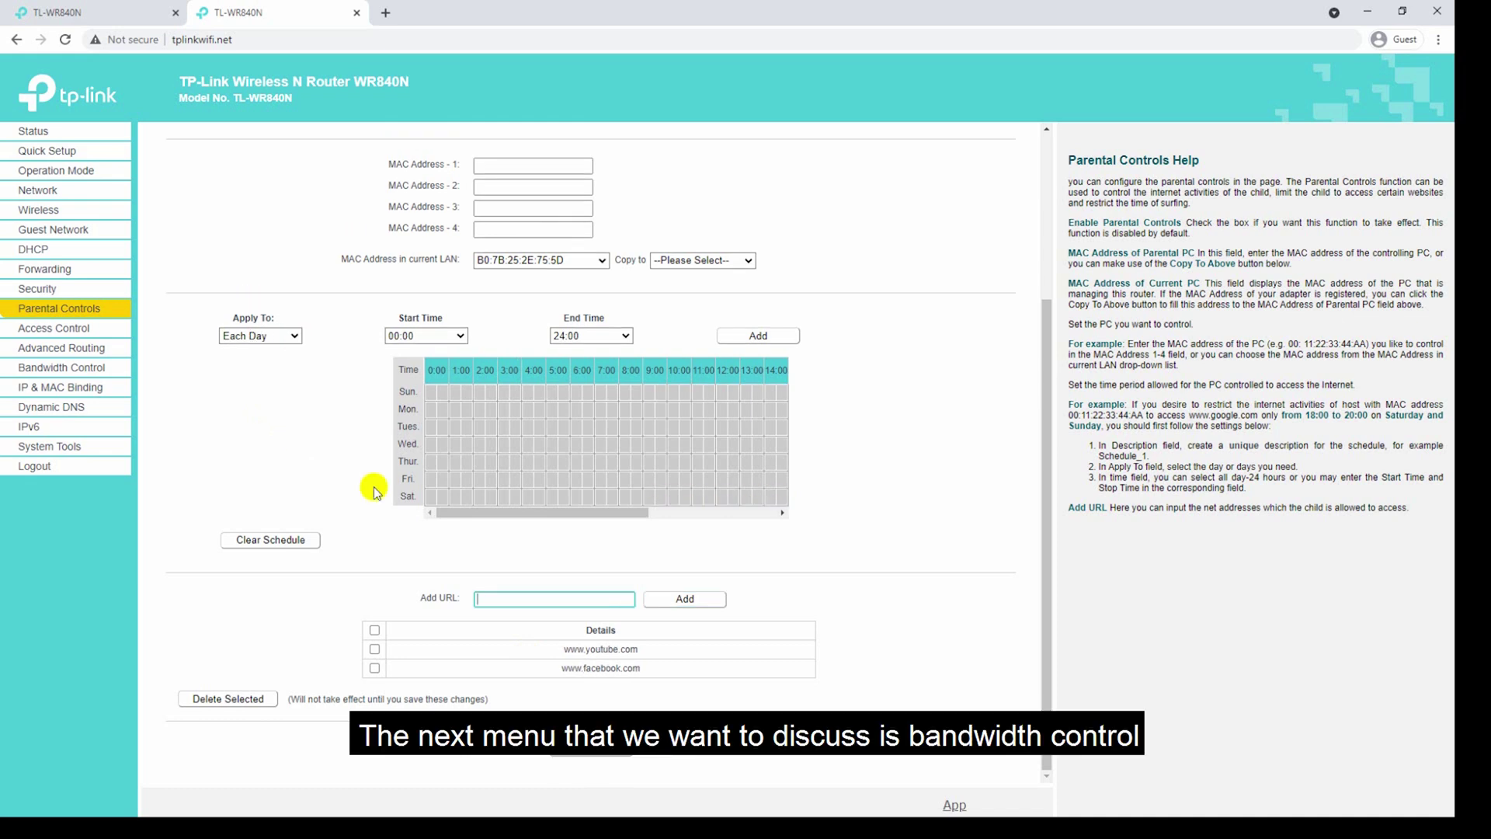
# View the Bandwidth Control page, then go to System Tools Time Settings.
pyautogui.click(111, 366)
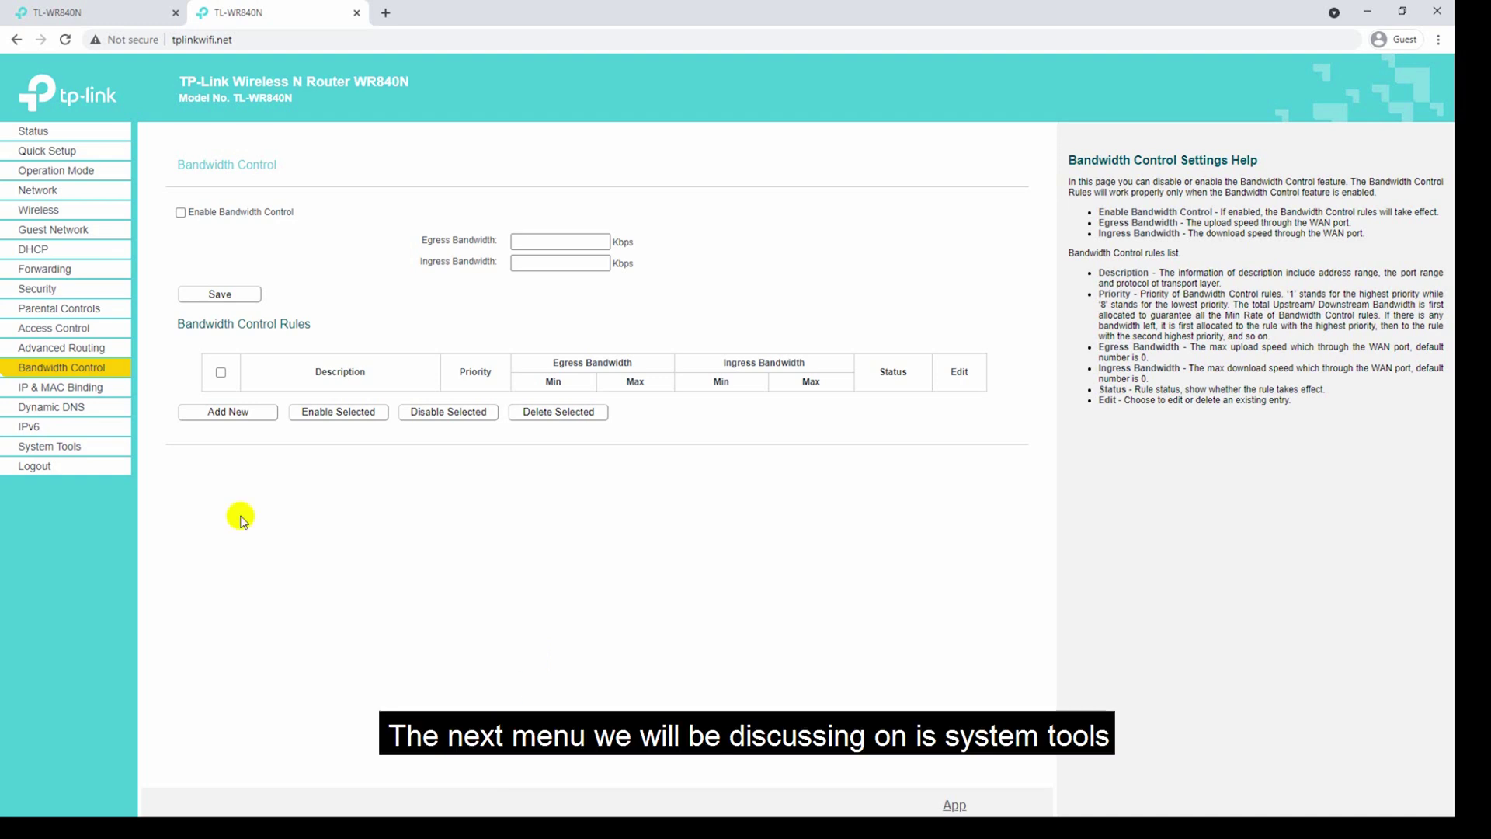
pyautogui.click(113, 450)
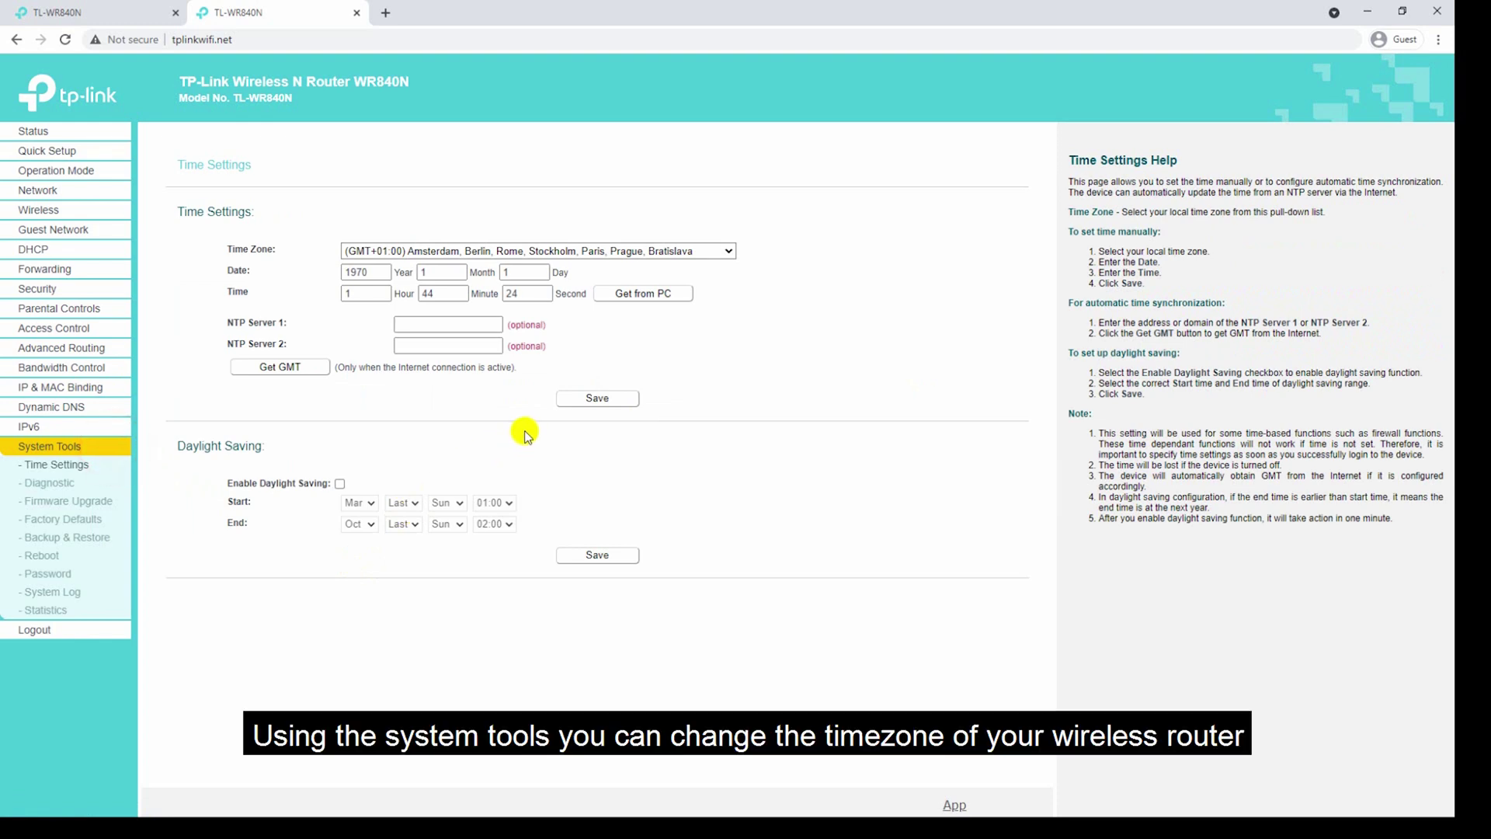
# Set the time zone to (GMT+04:30) Kabul.
pyautogui.click(528, 251)
pyautogui.scroll(-5, 520, 264)
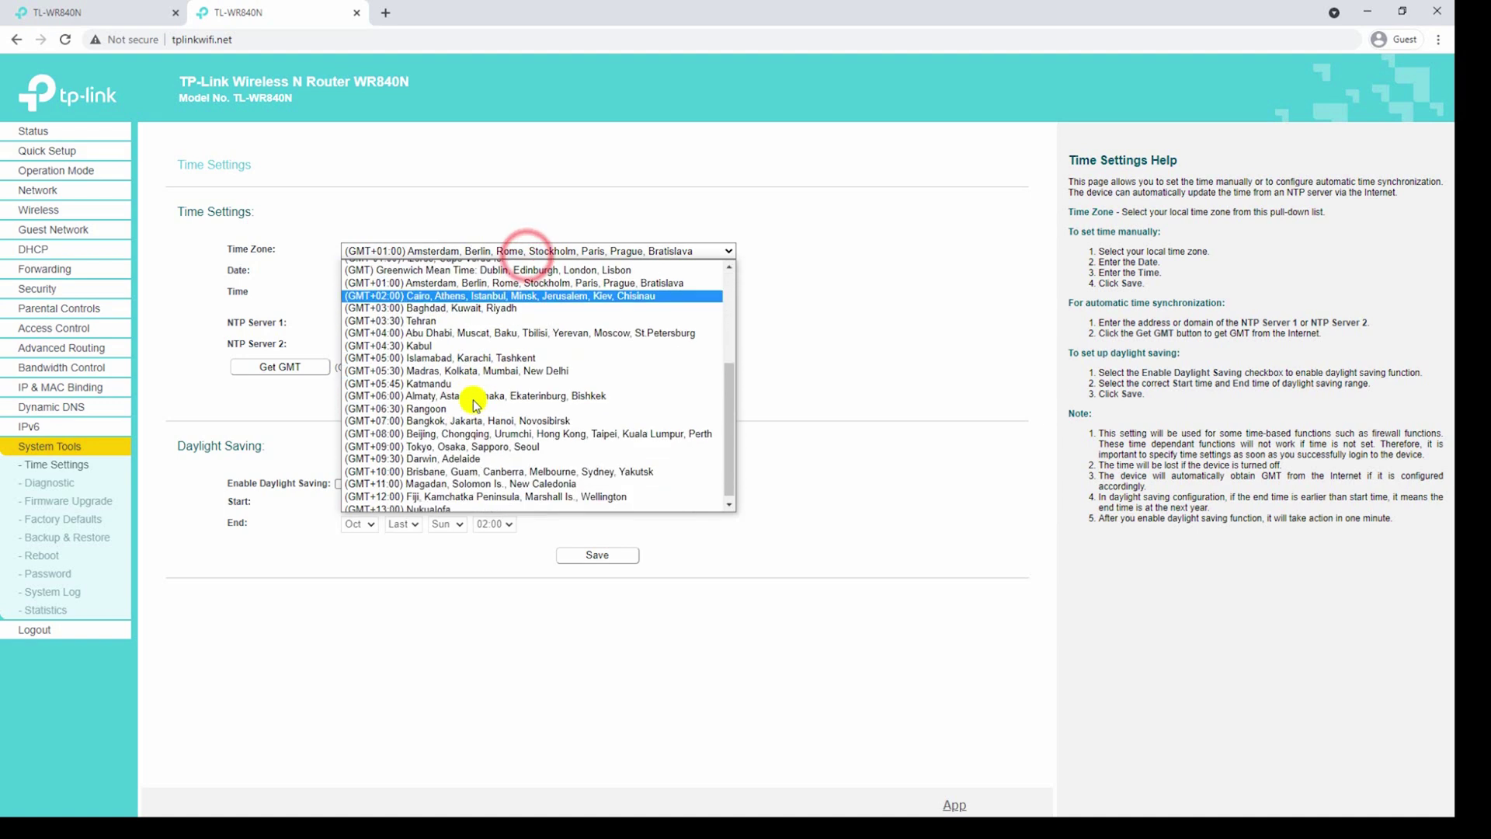
pyautogui.click(434, 341)
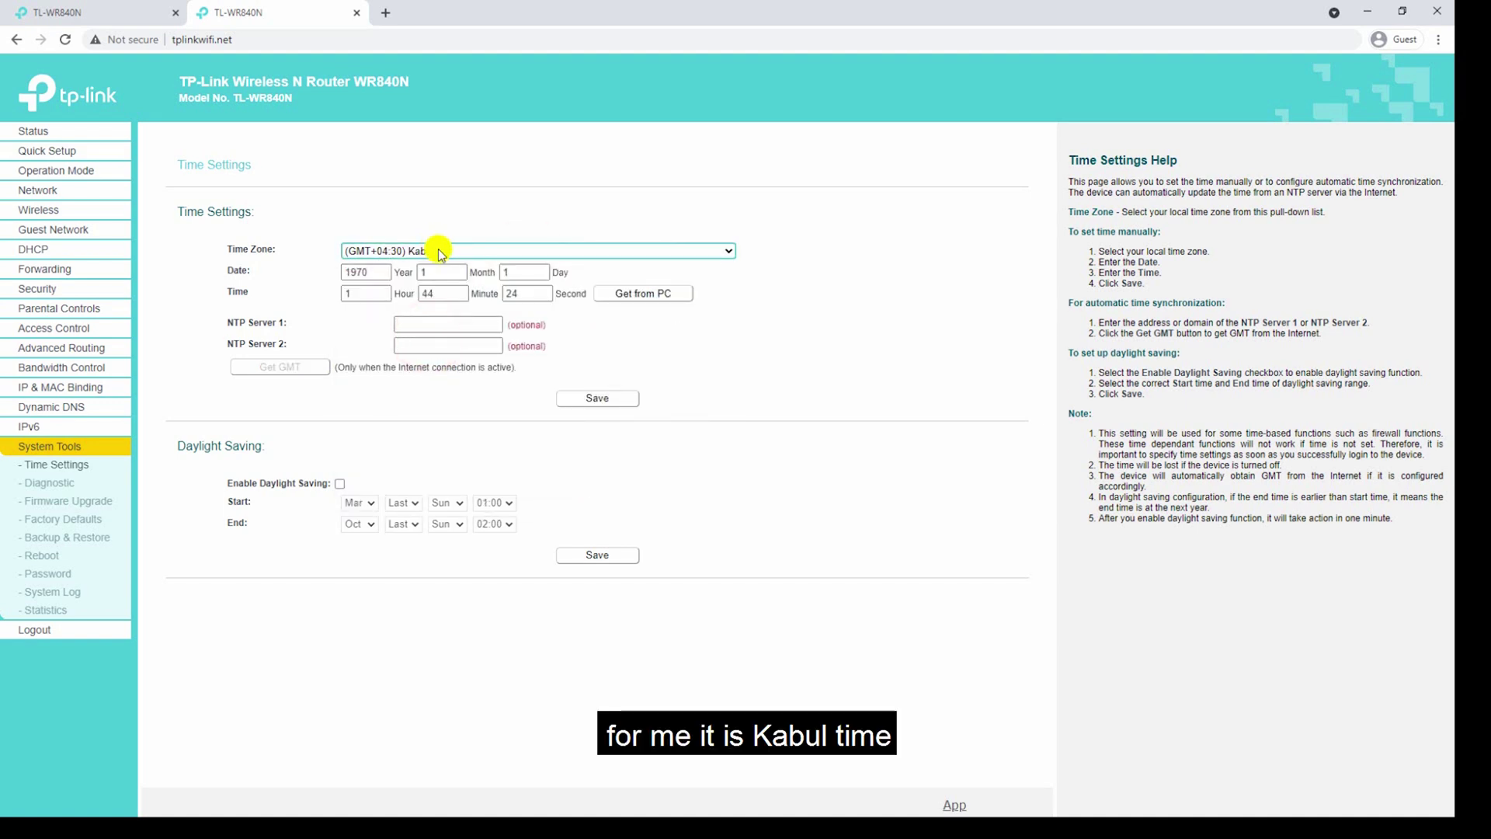
# Enter the date as year 2021, month 3, day 30.
pyautogui.moveTo(384, 275); pyautogui.dragTo(350, 273)
pyautogui.write('201')
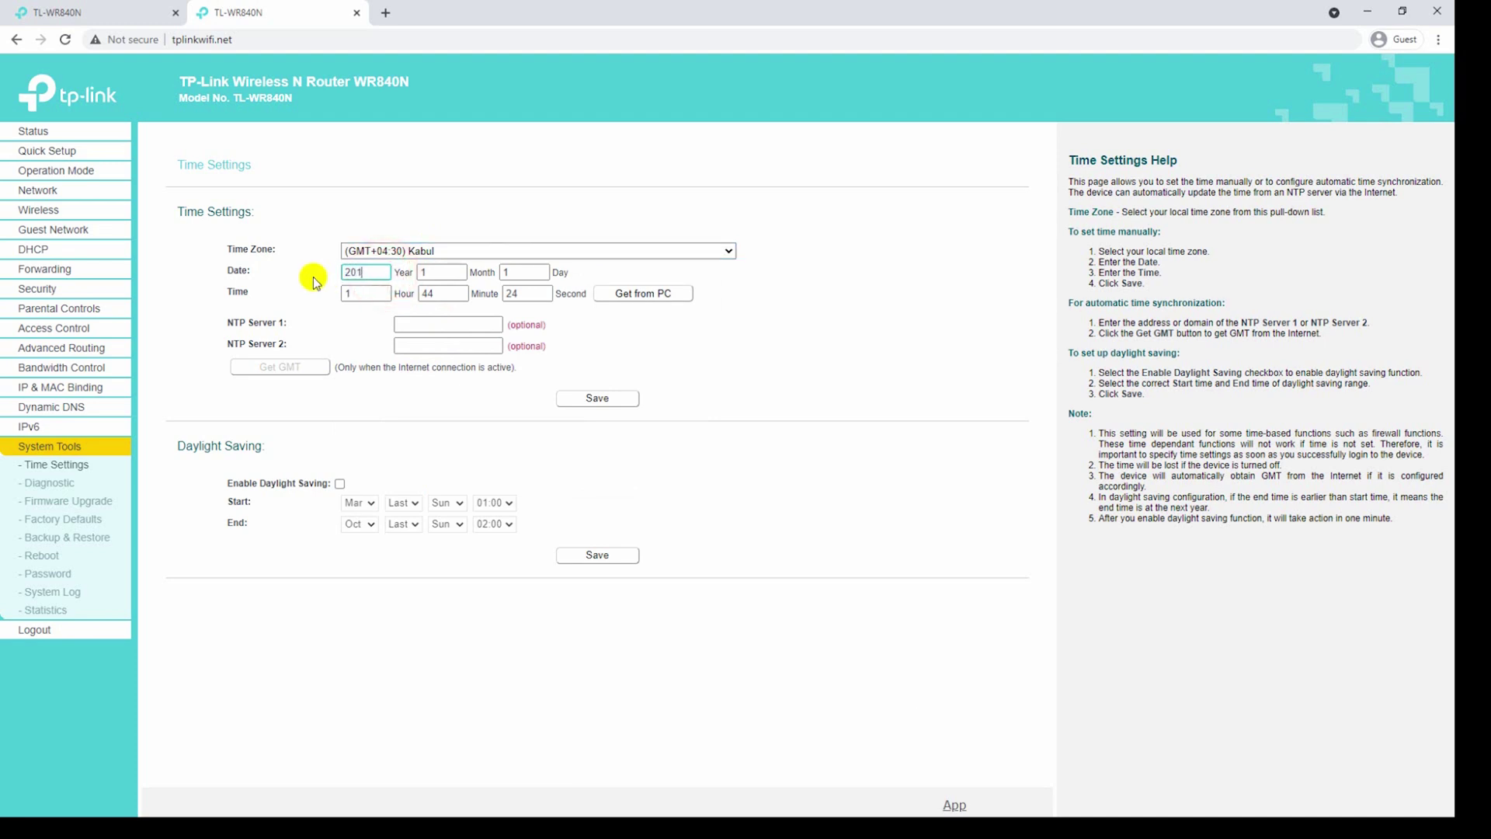
pyautogui.write('20')
pyautogui.press('BackSpace')
pyautogui.write('1')
pyautogui.click(442, 275)
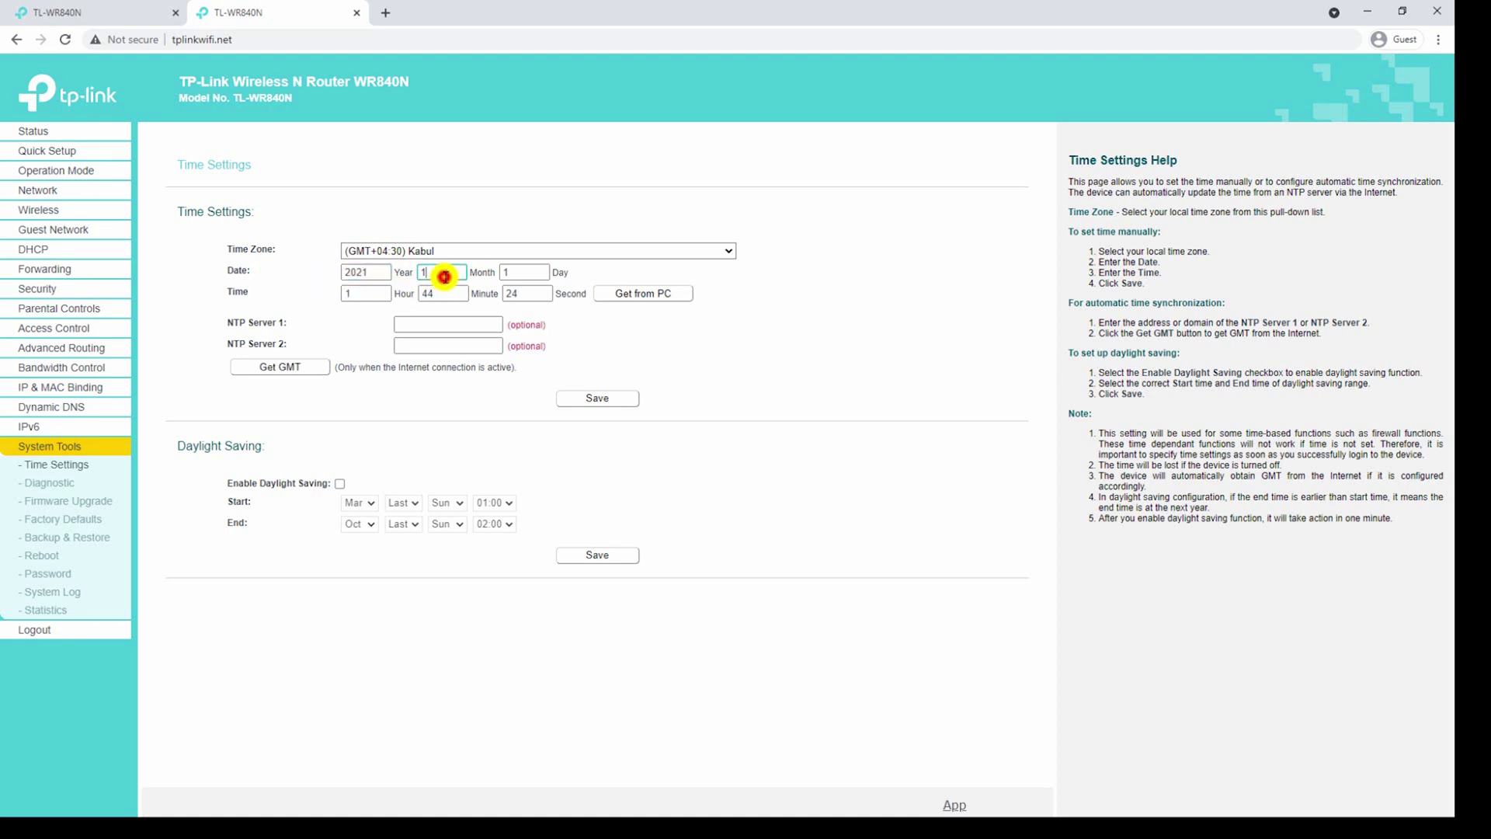
pyautogui.press('BackSpace')
pyautogui.write('3')
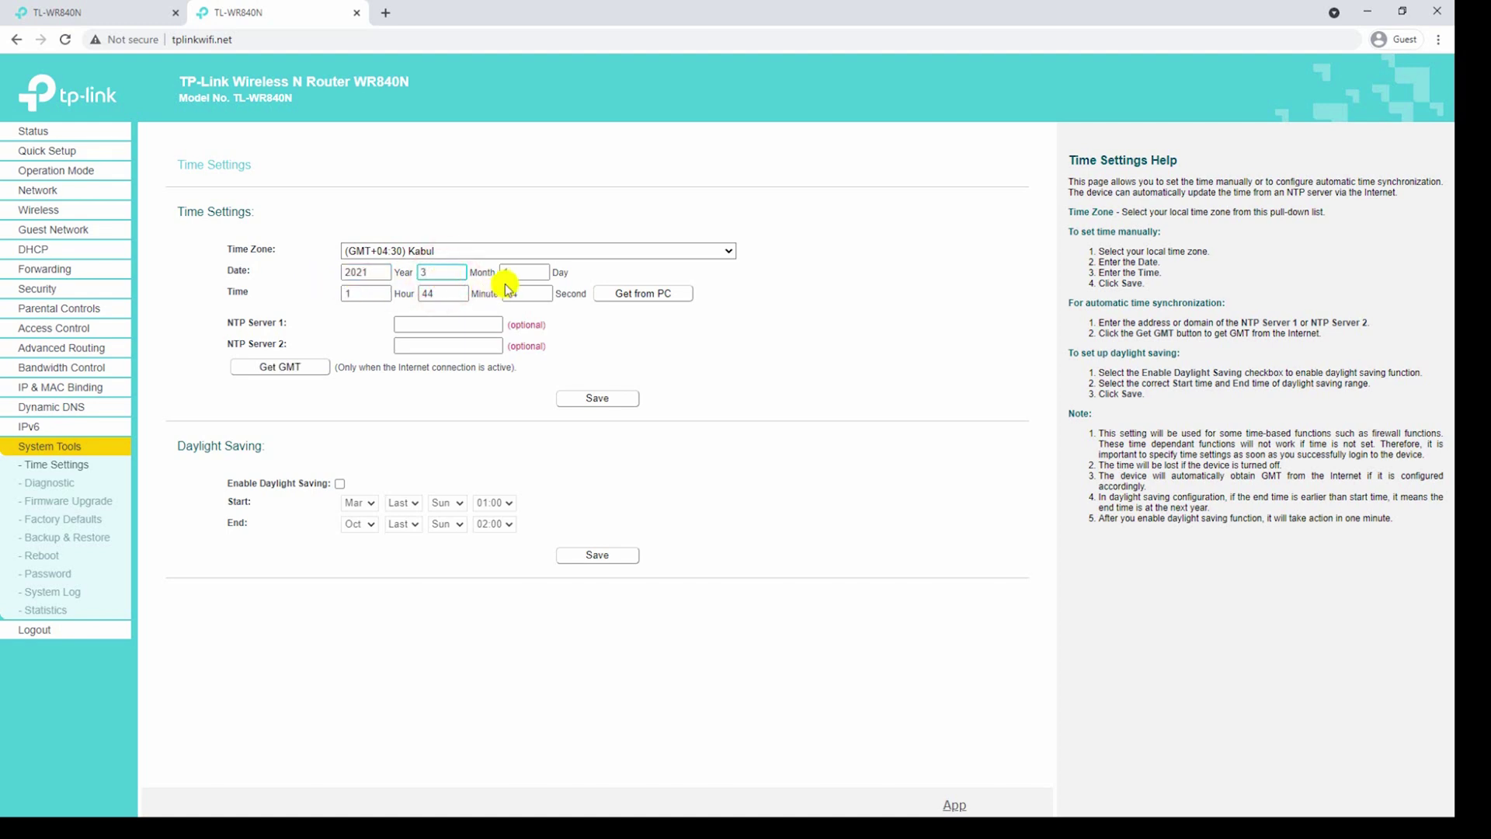
pyautogui.click(515, 271)
pyautogui.write('30')
# Set the time to hour 6, minute 56.
pyautogui.doubleClick(364, 295)
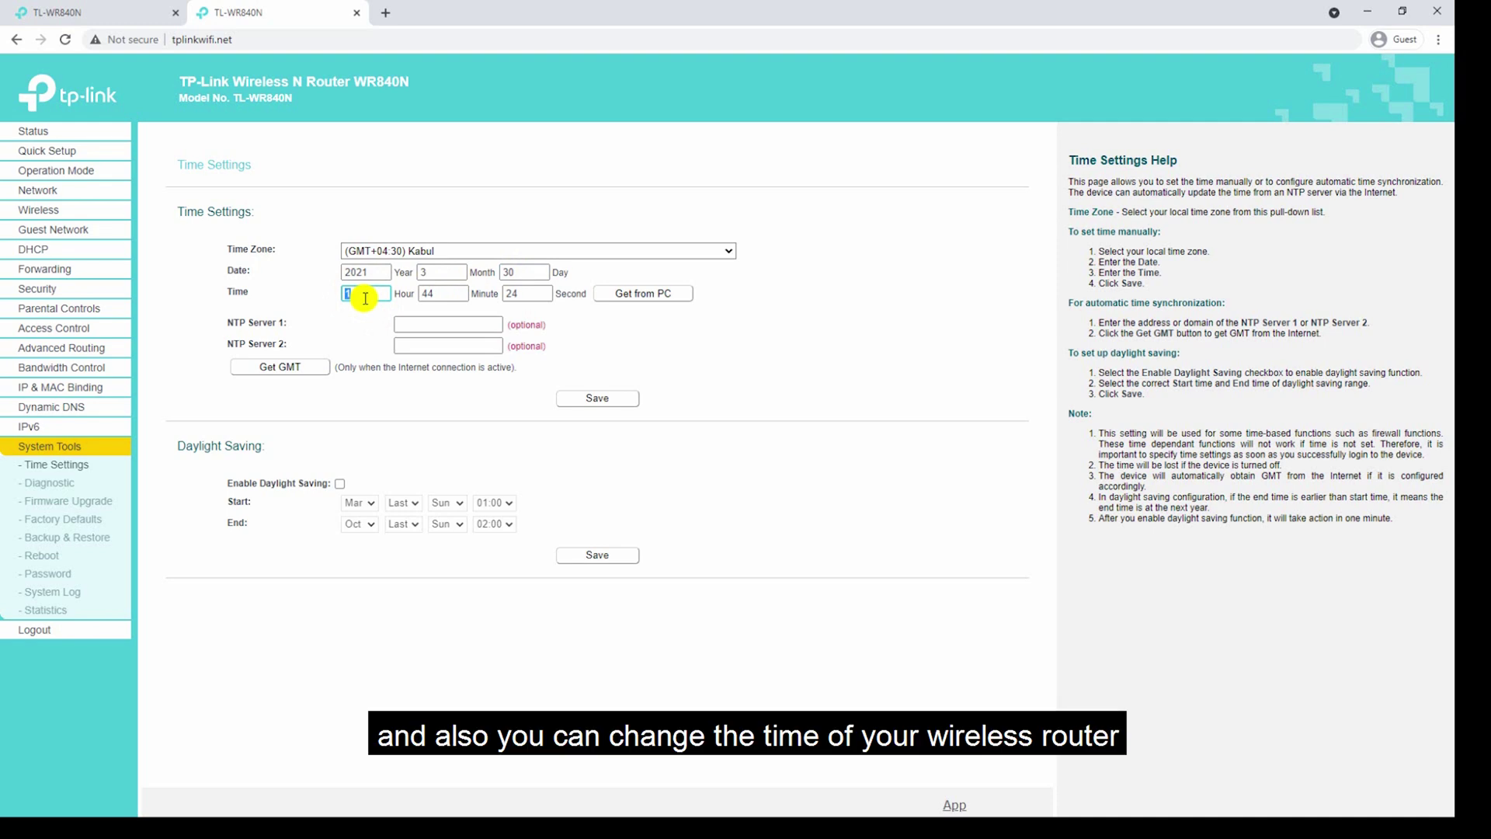
pyautogui.write('6')
pyautogui.press('Tab')
pyautogui.write('56')
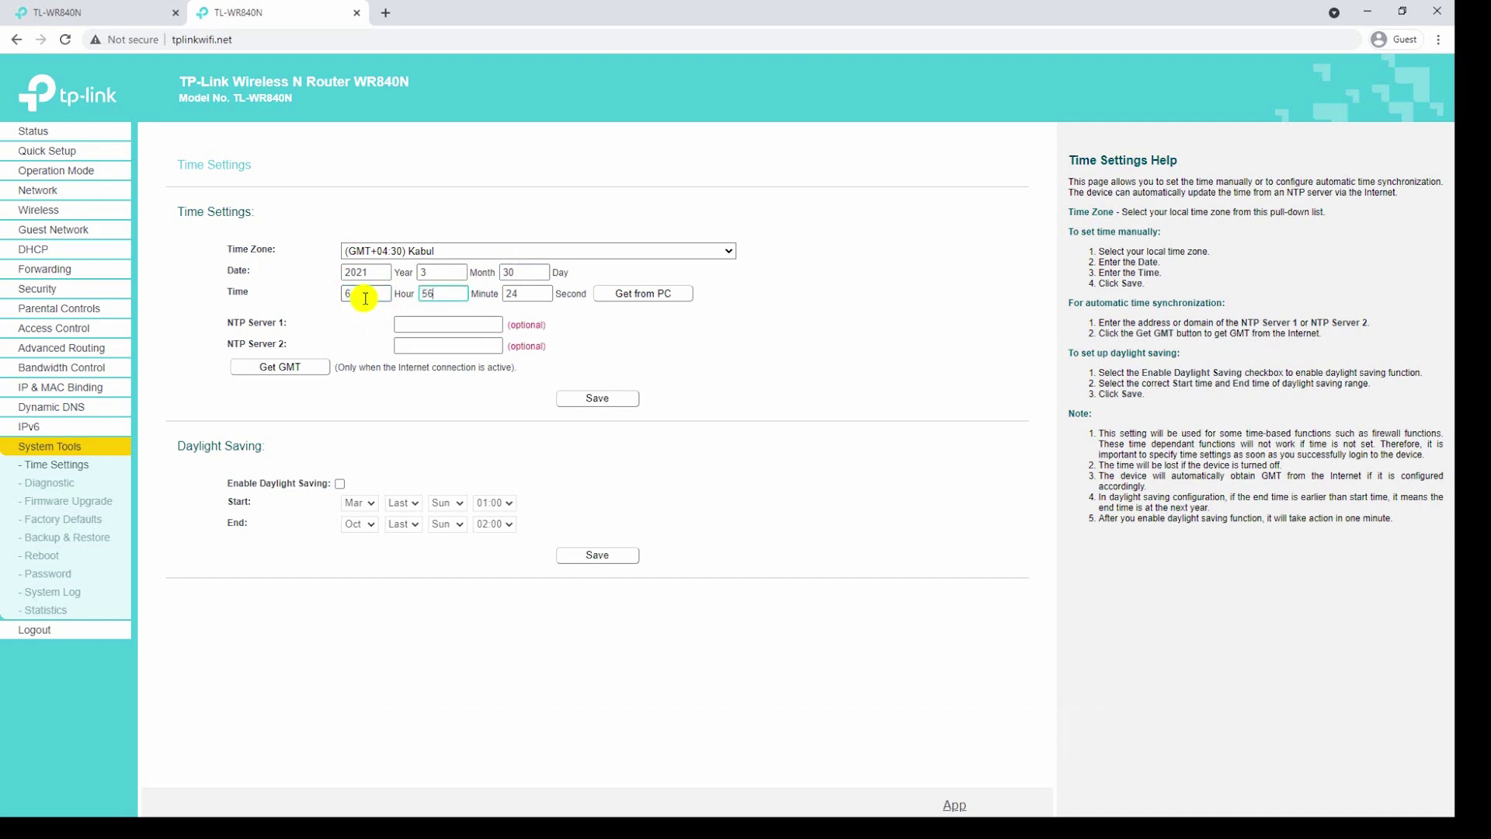
pyautogui.press('Tab')
pyautogui.click(659, 320)
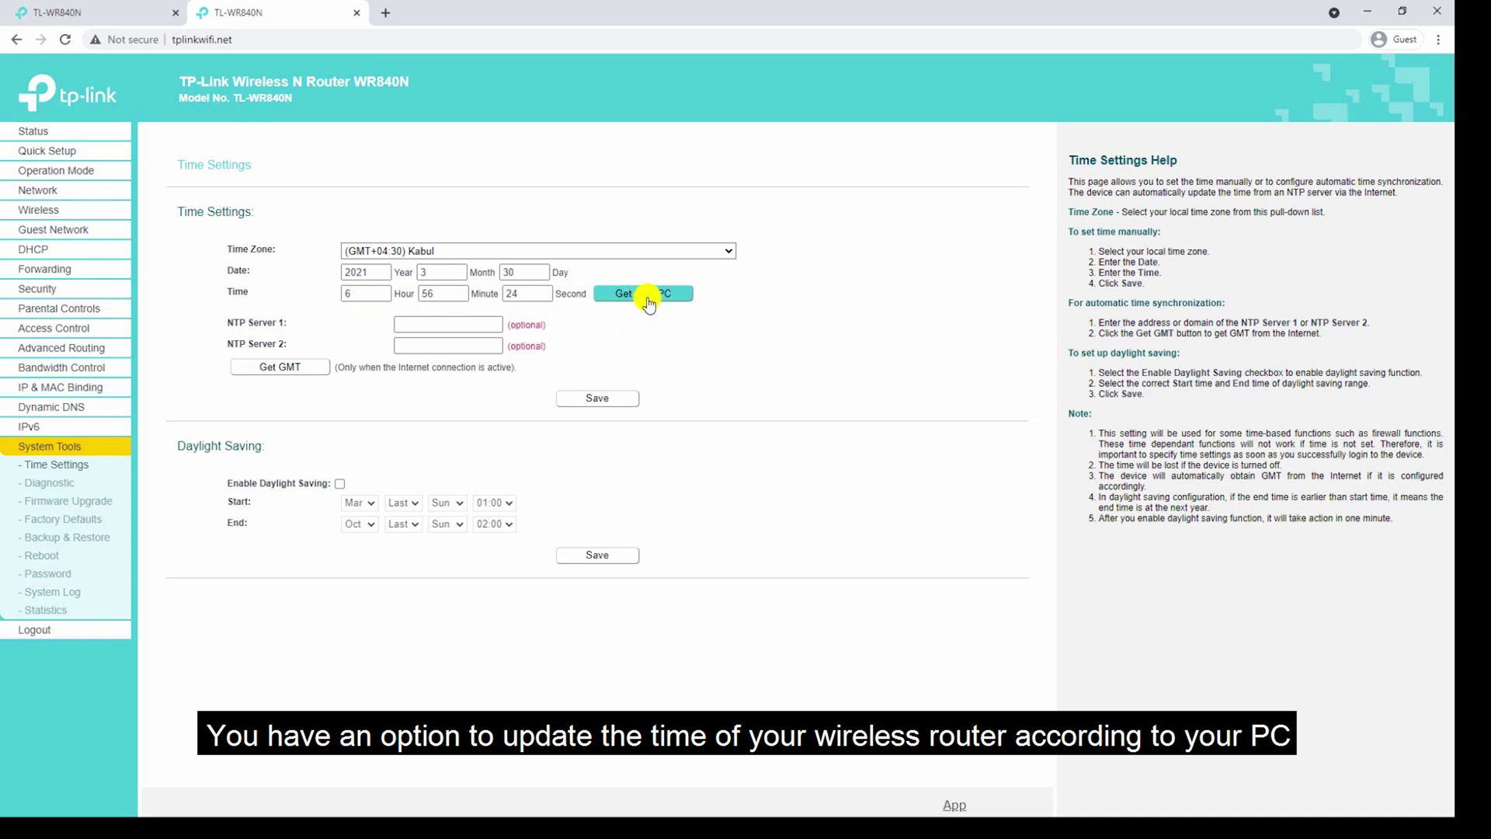
# Sync the time from the PC, enable March–October daylight saving, then open Diagnostic Tools.
pyautogui.click(647, 299)
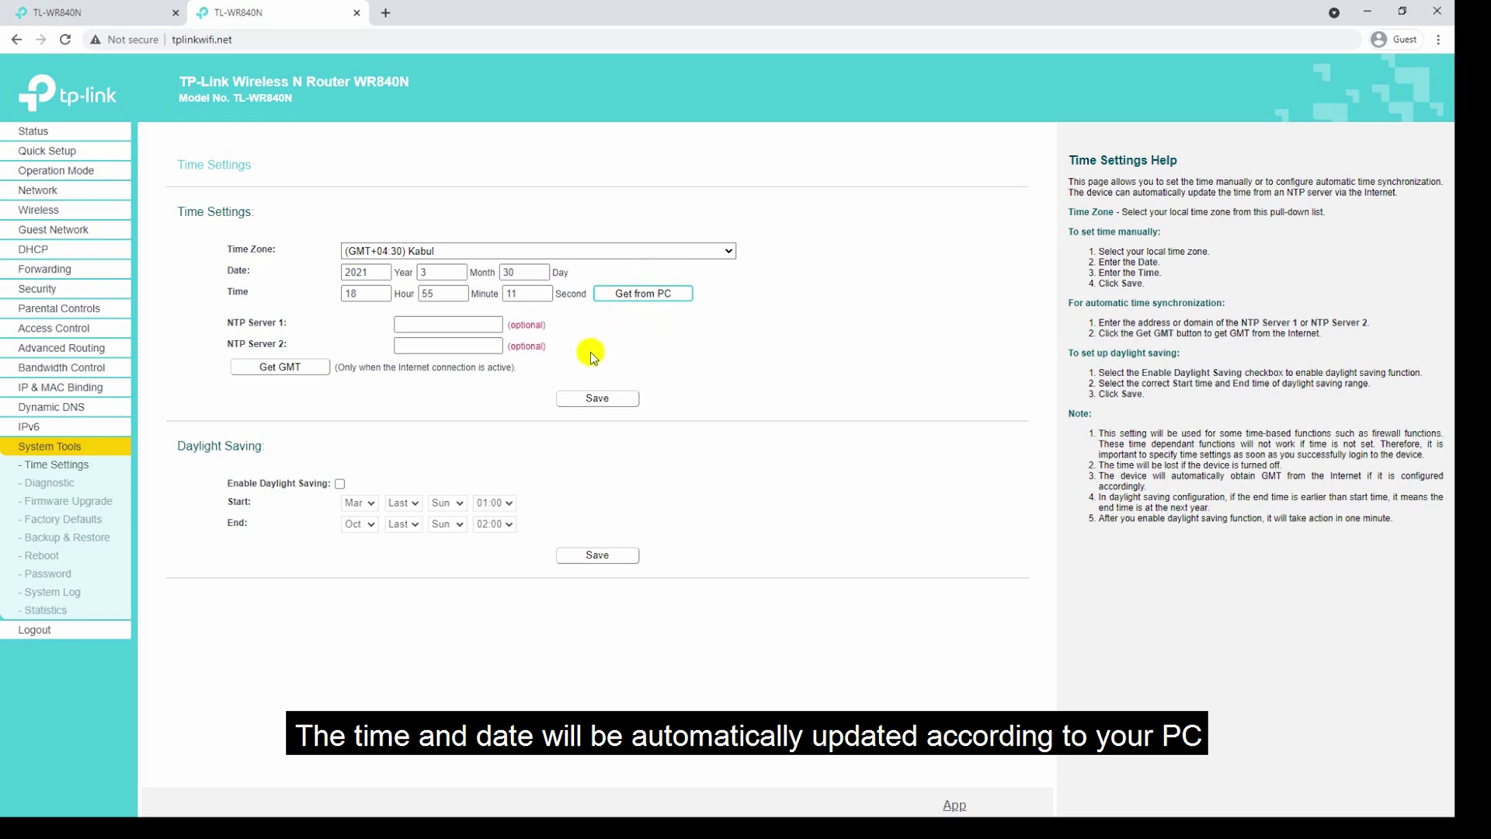
pyautogui.click(432, 326)
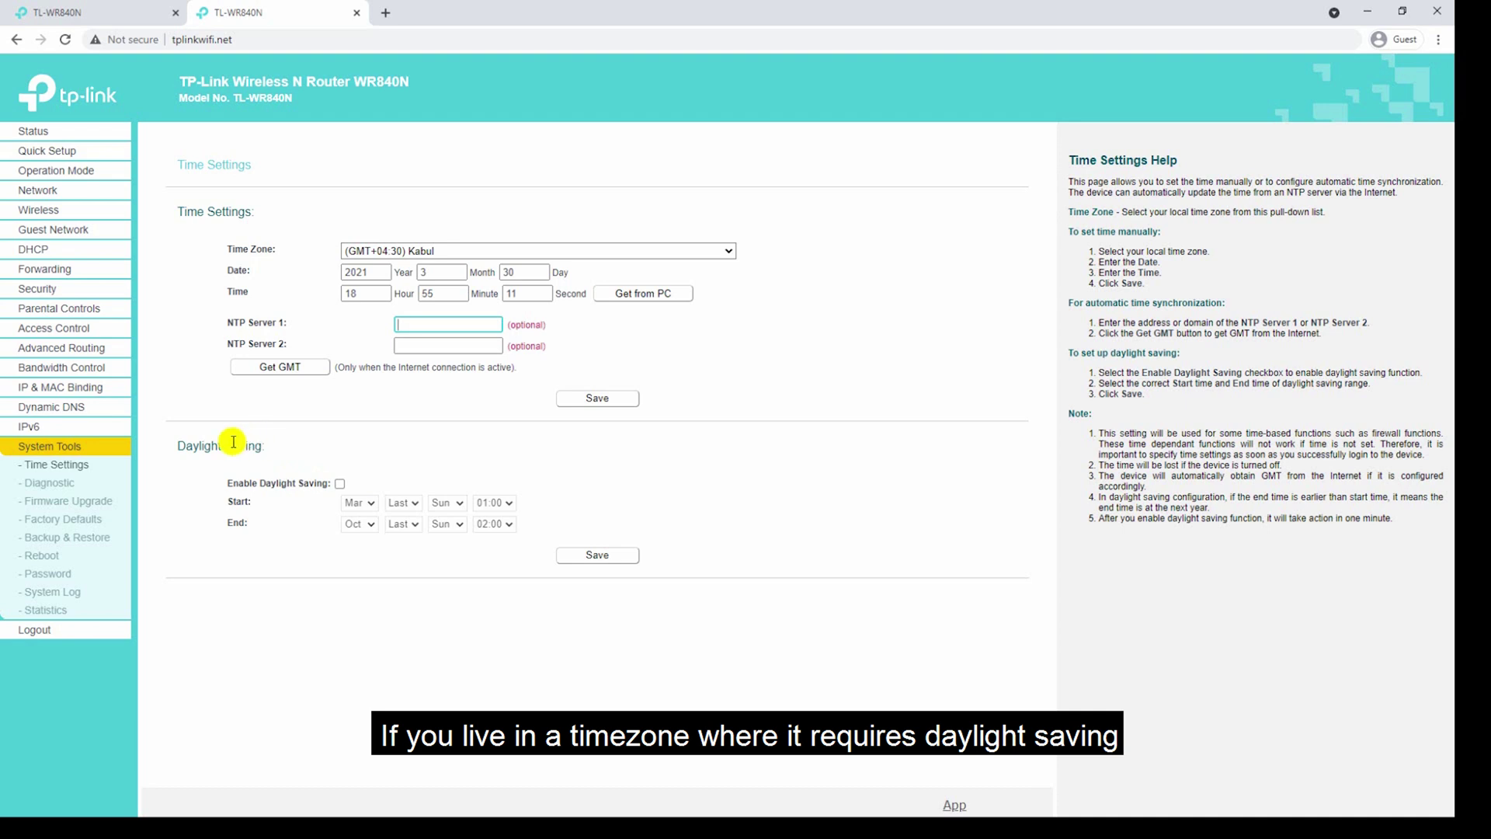
pyautogui.click(340, 483)
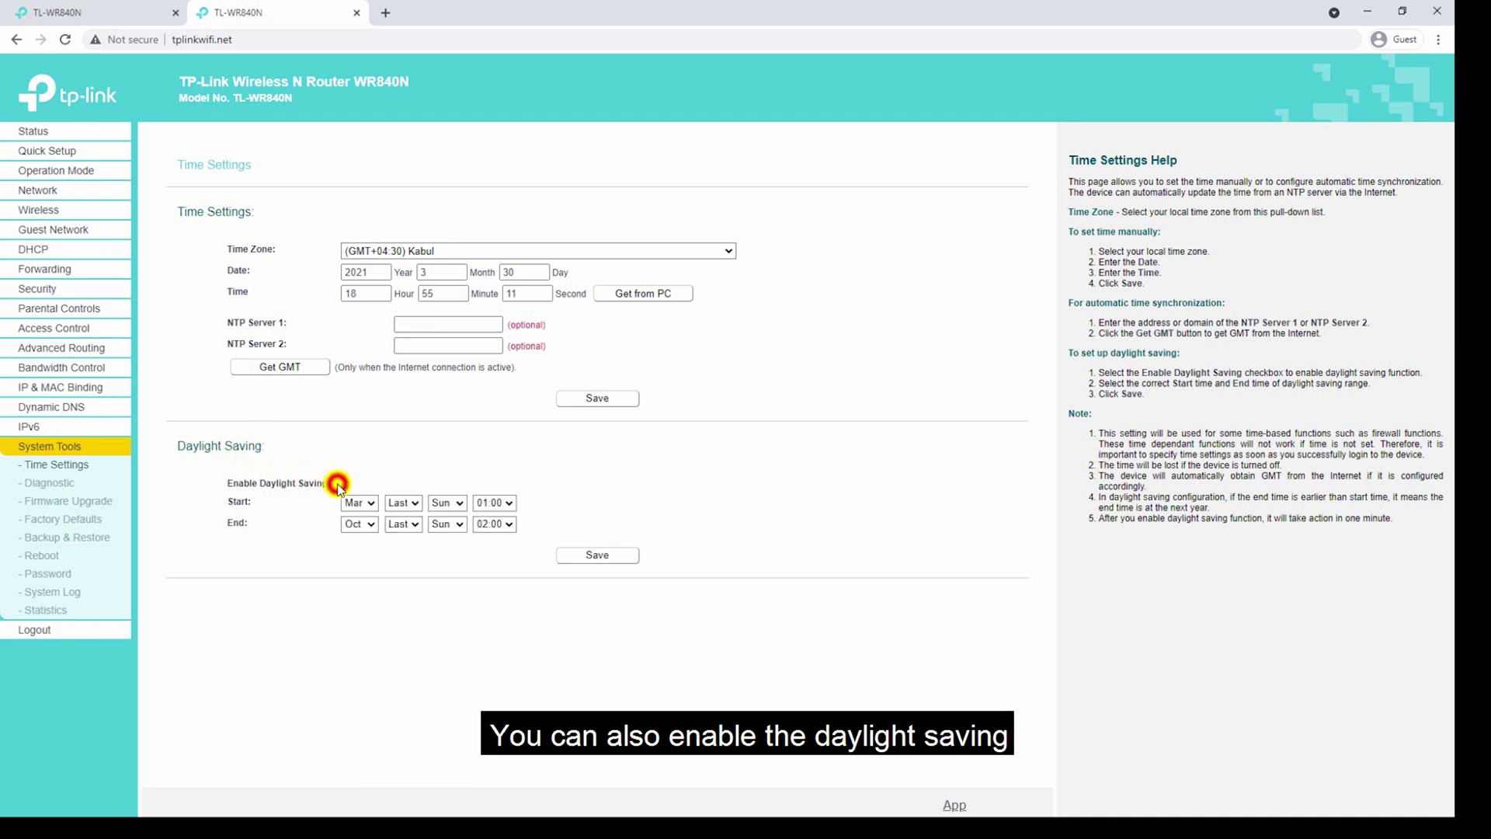
pyautogui.click(367, 504)
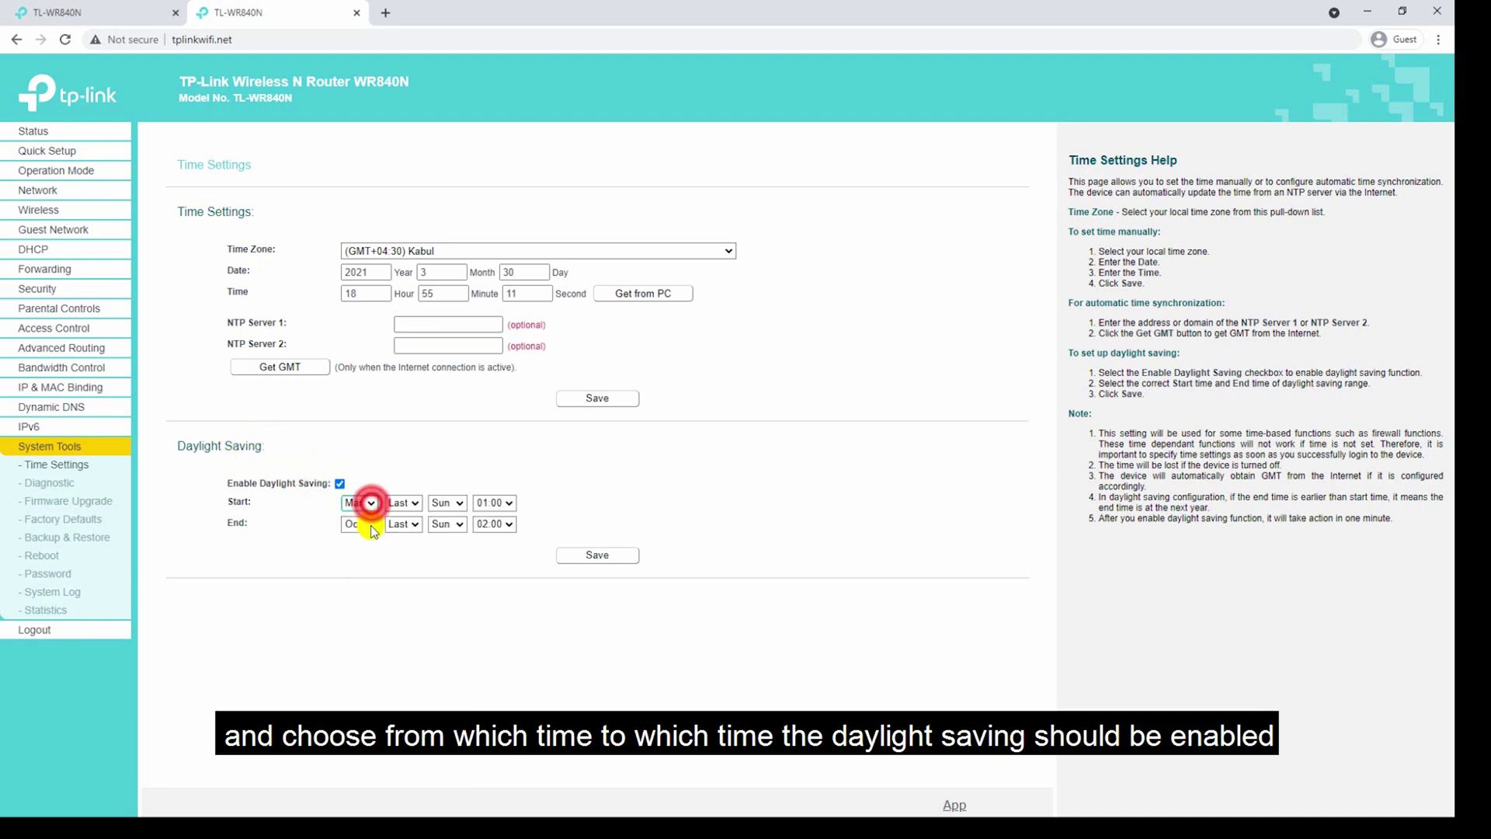
pyautogui.click(372, 531)
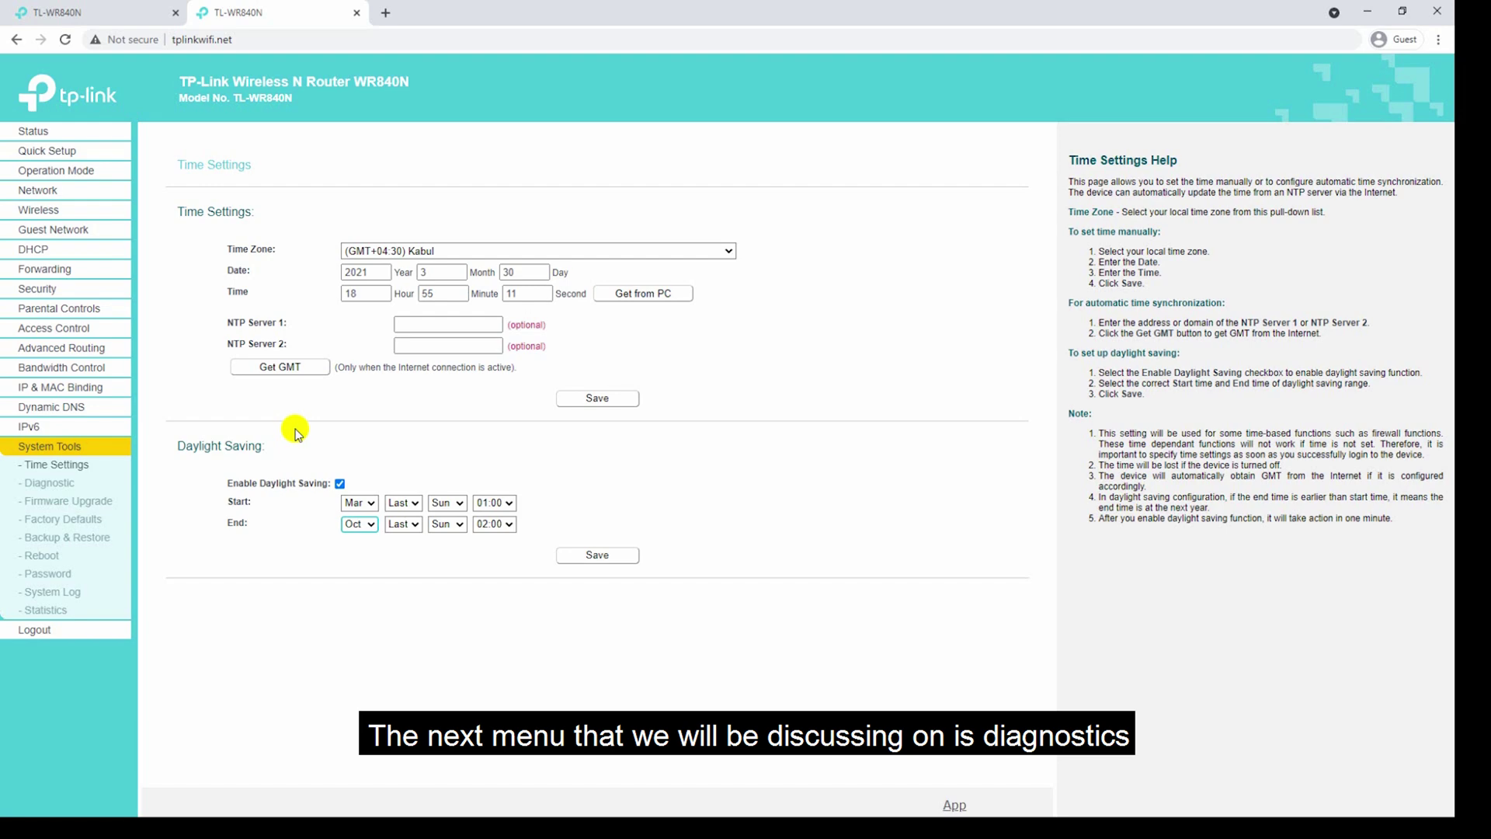
pyautogui.click(81, 488)
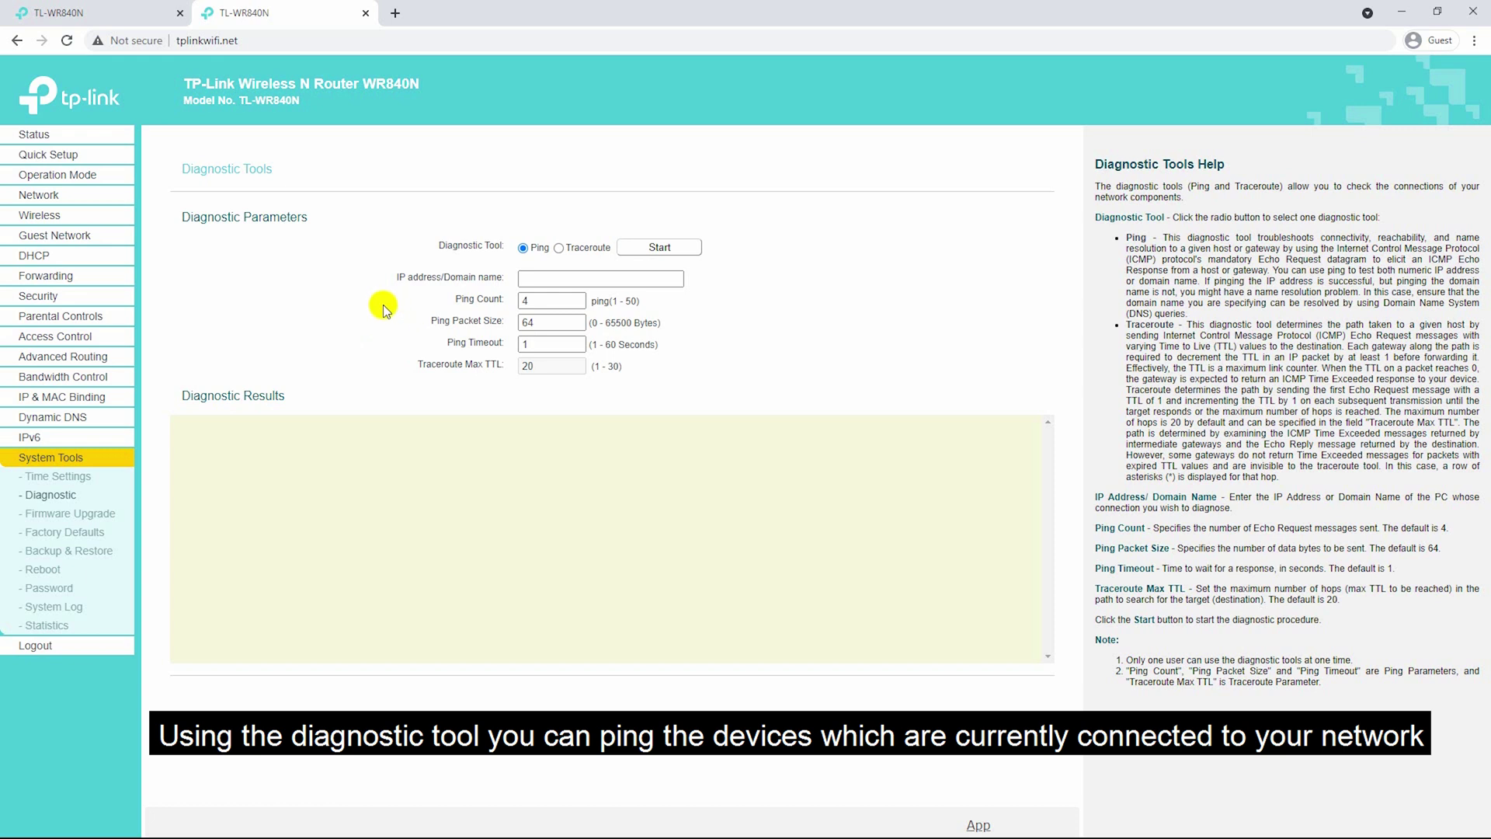
# Start a ping to 192.168.0.100.
pyautogui.click(544, 279)
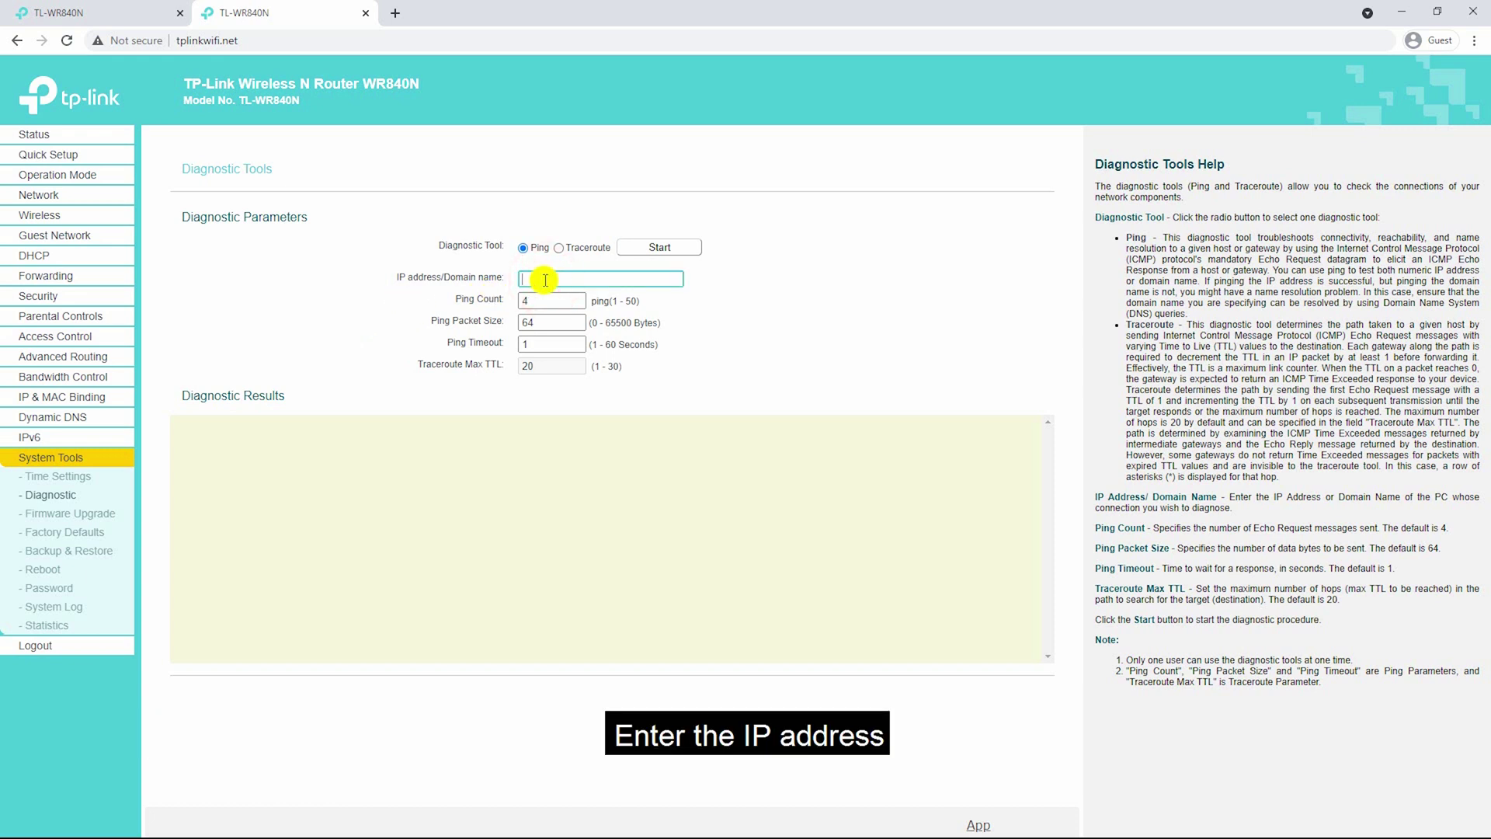
pyautogui.write('192.168.0.100')
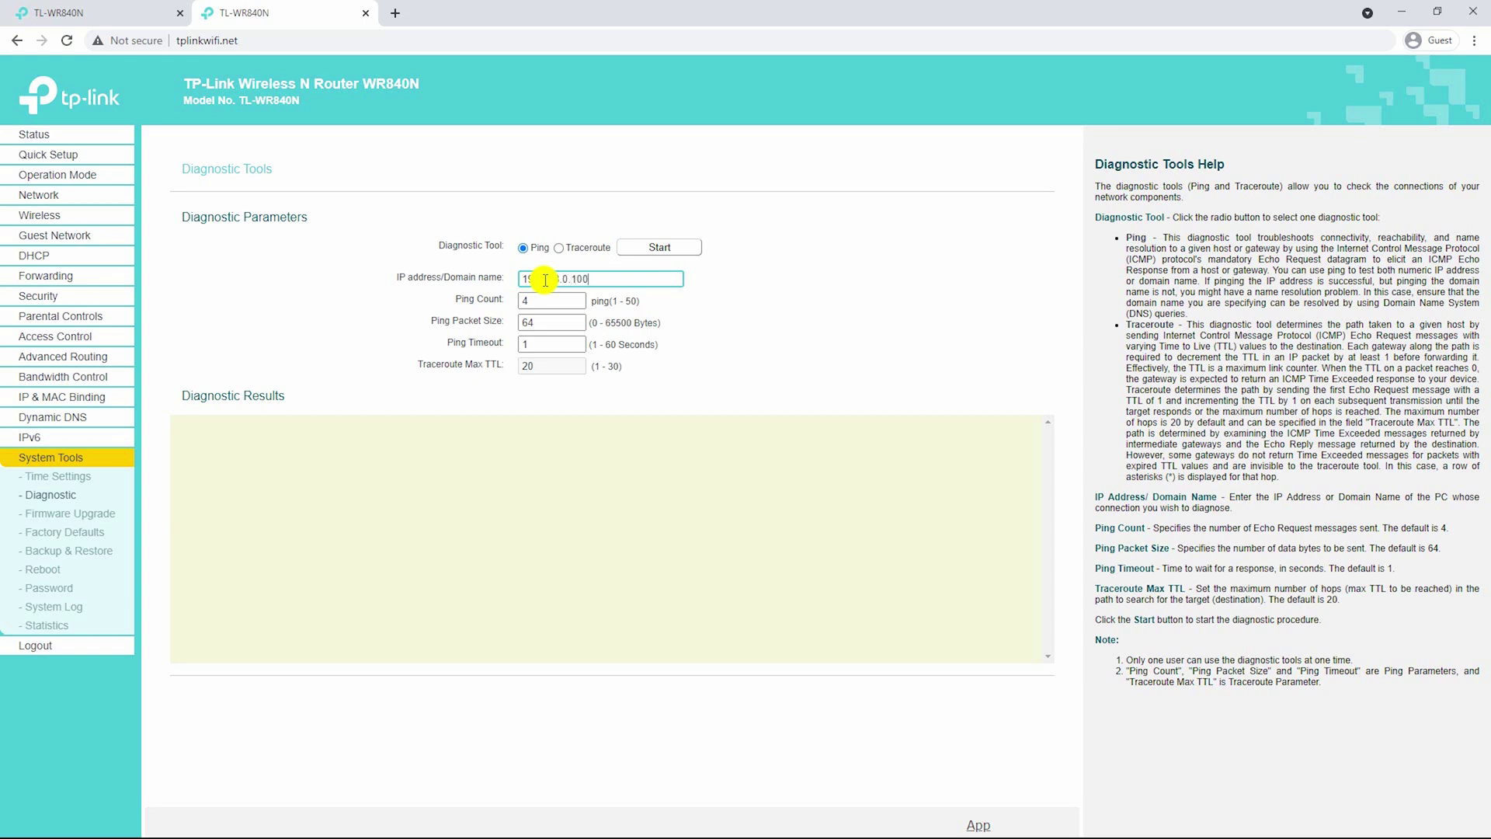
pyautogui.click(649, 247)
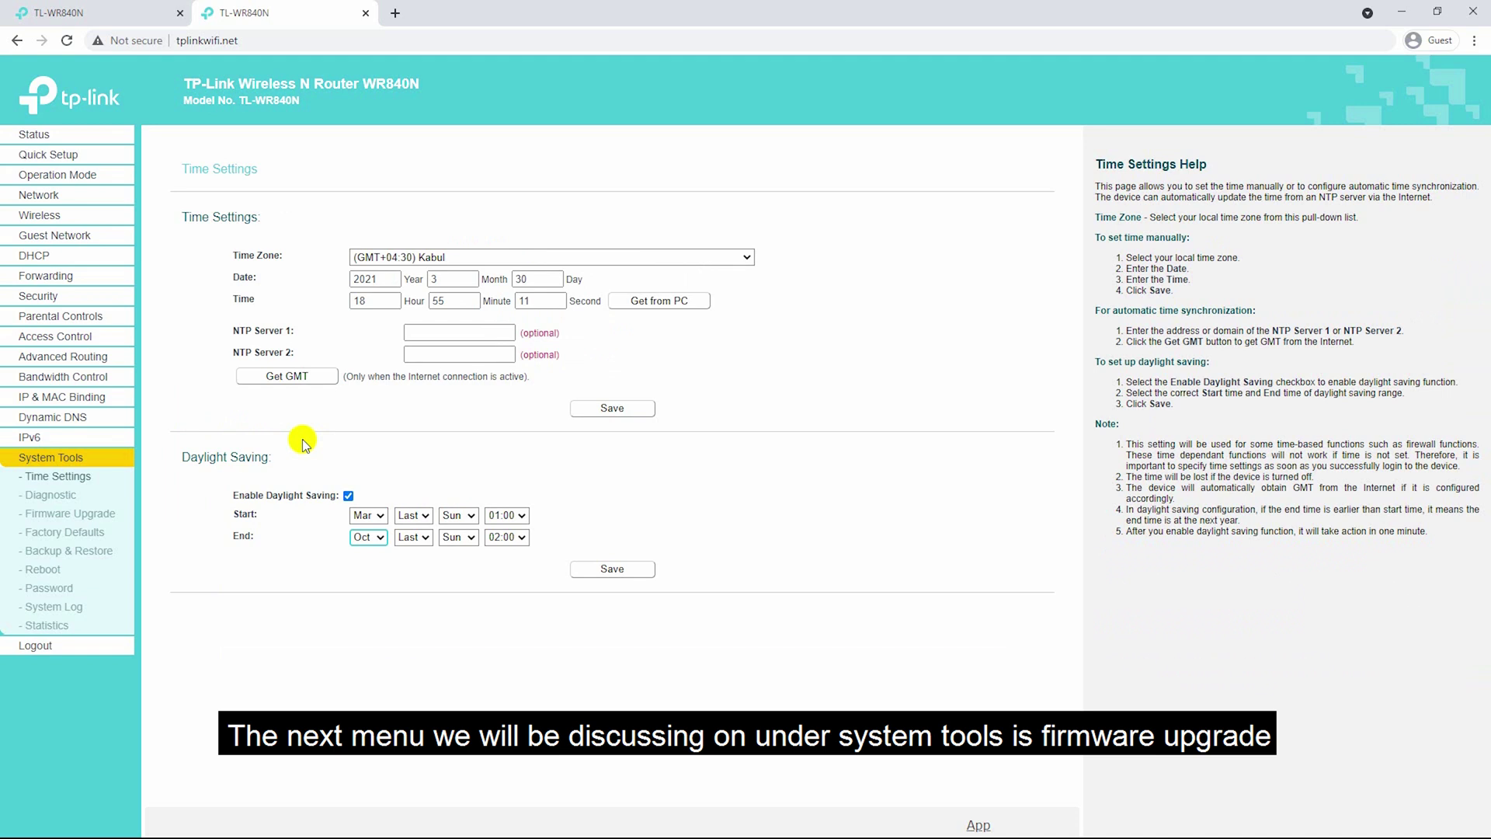
# Look through Firmware Upgrade, Factory Defaults and Backup & Restore, then open the Reboot page.
pyautogui.click(78, 513)
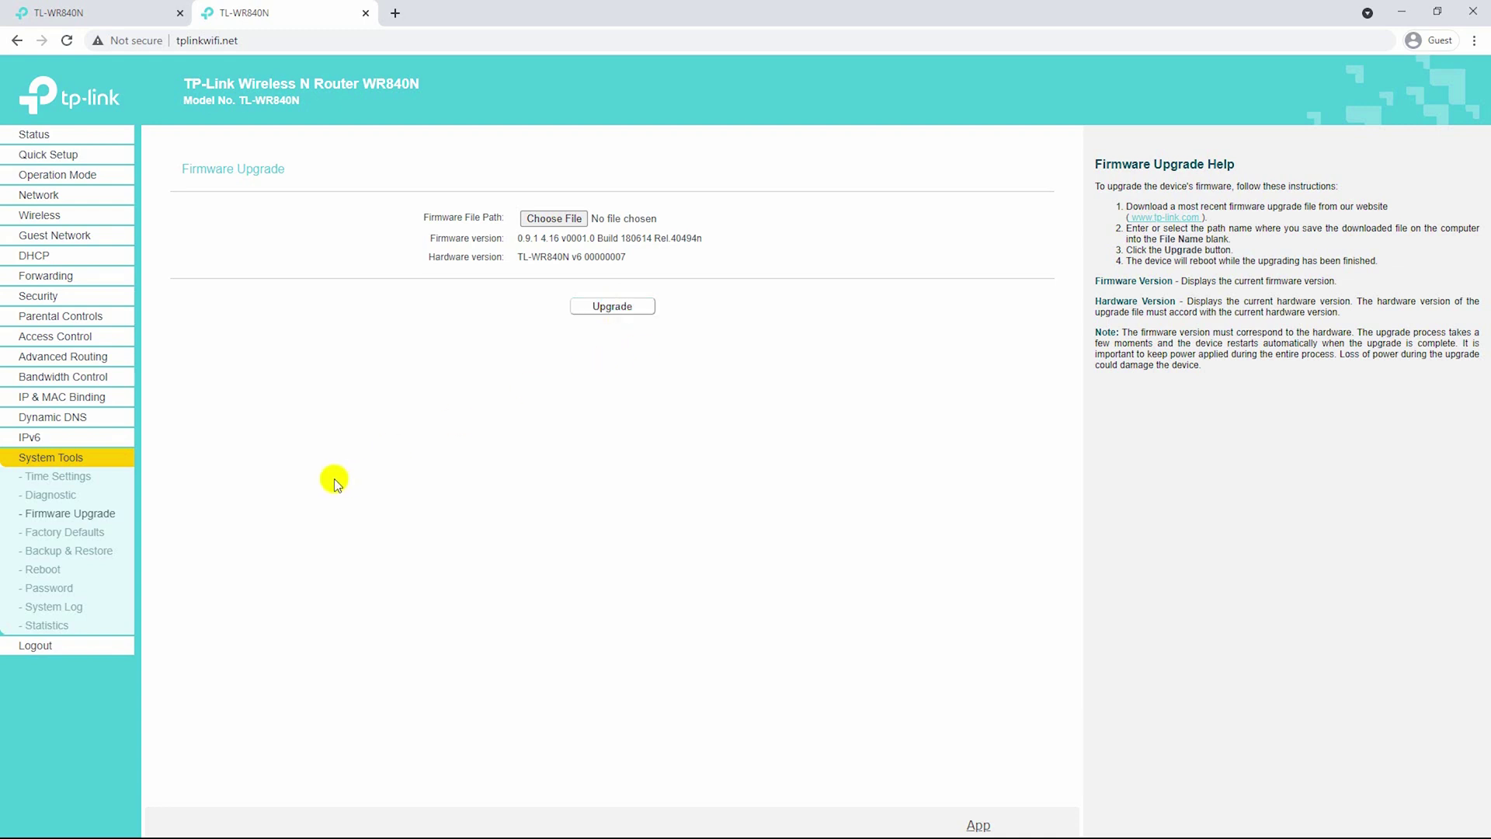
pyautogui.click(91, 535)
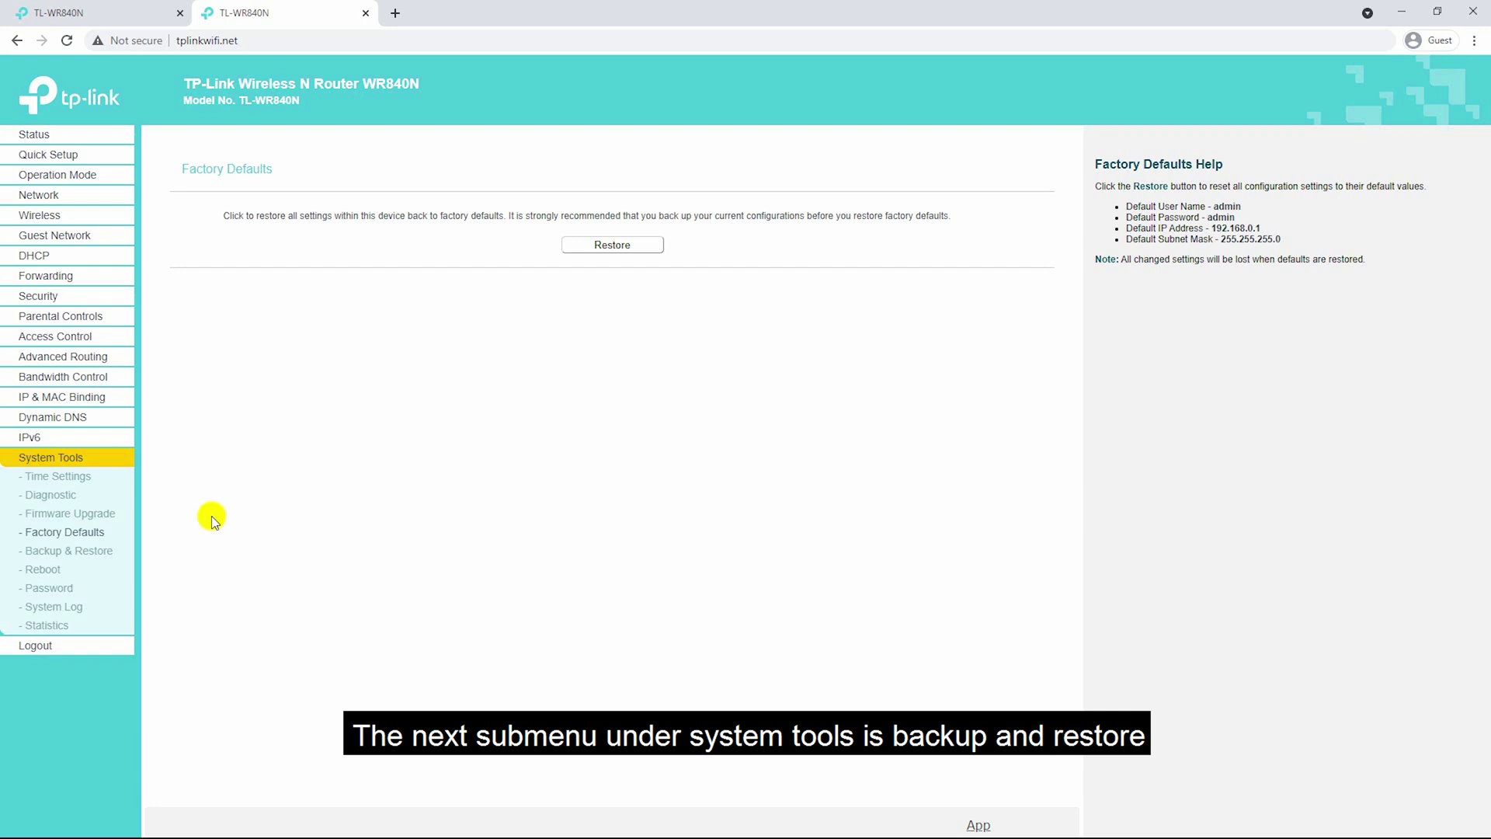
pyautogui.click(106, 552)
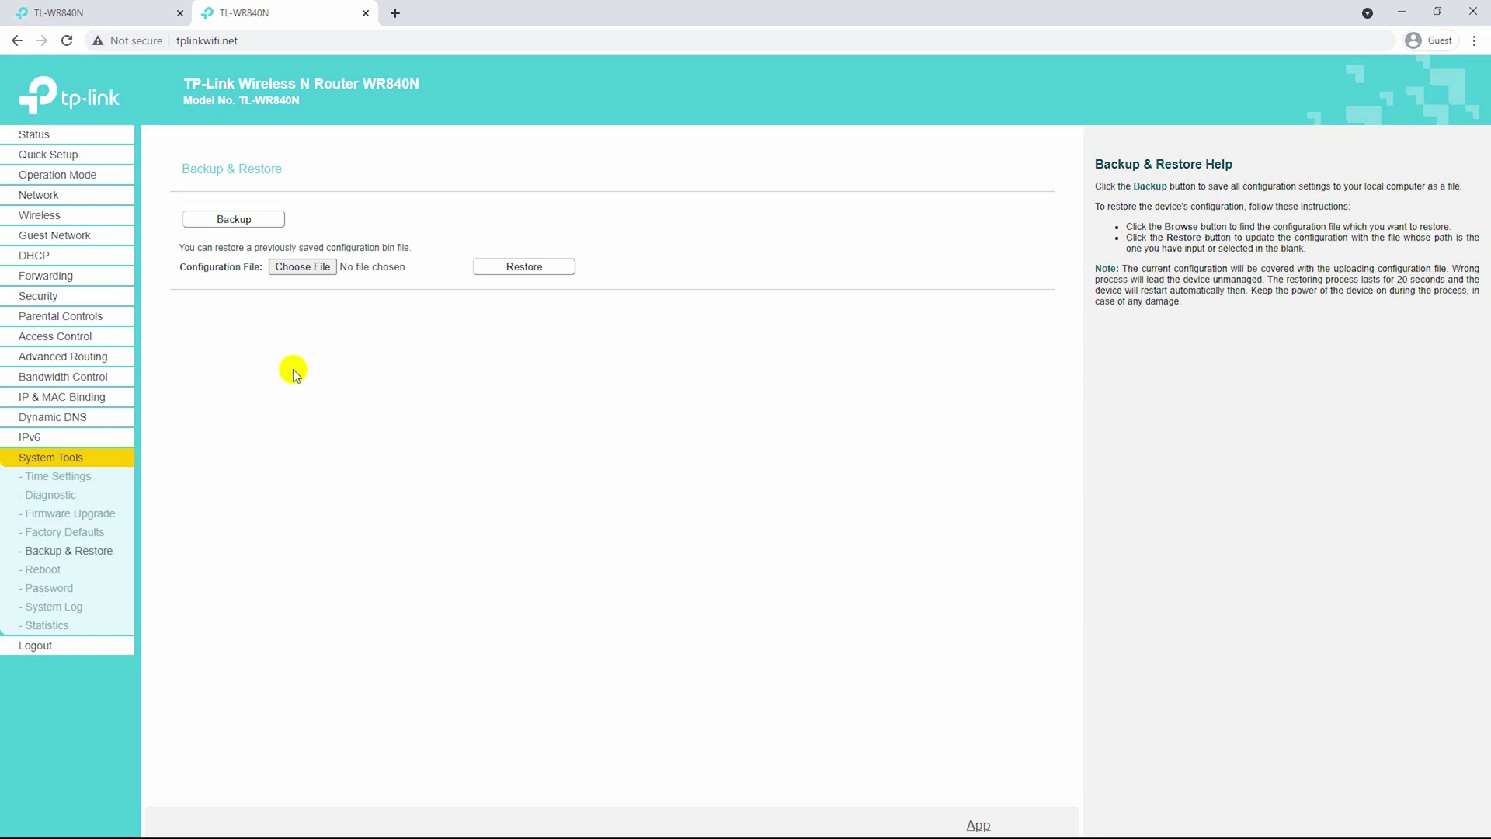
pyautogui.click(57, 572)
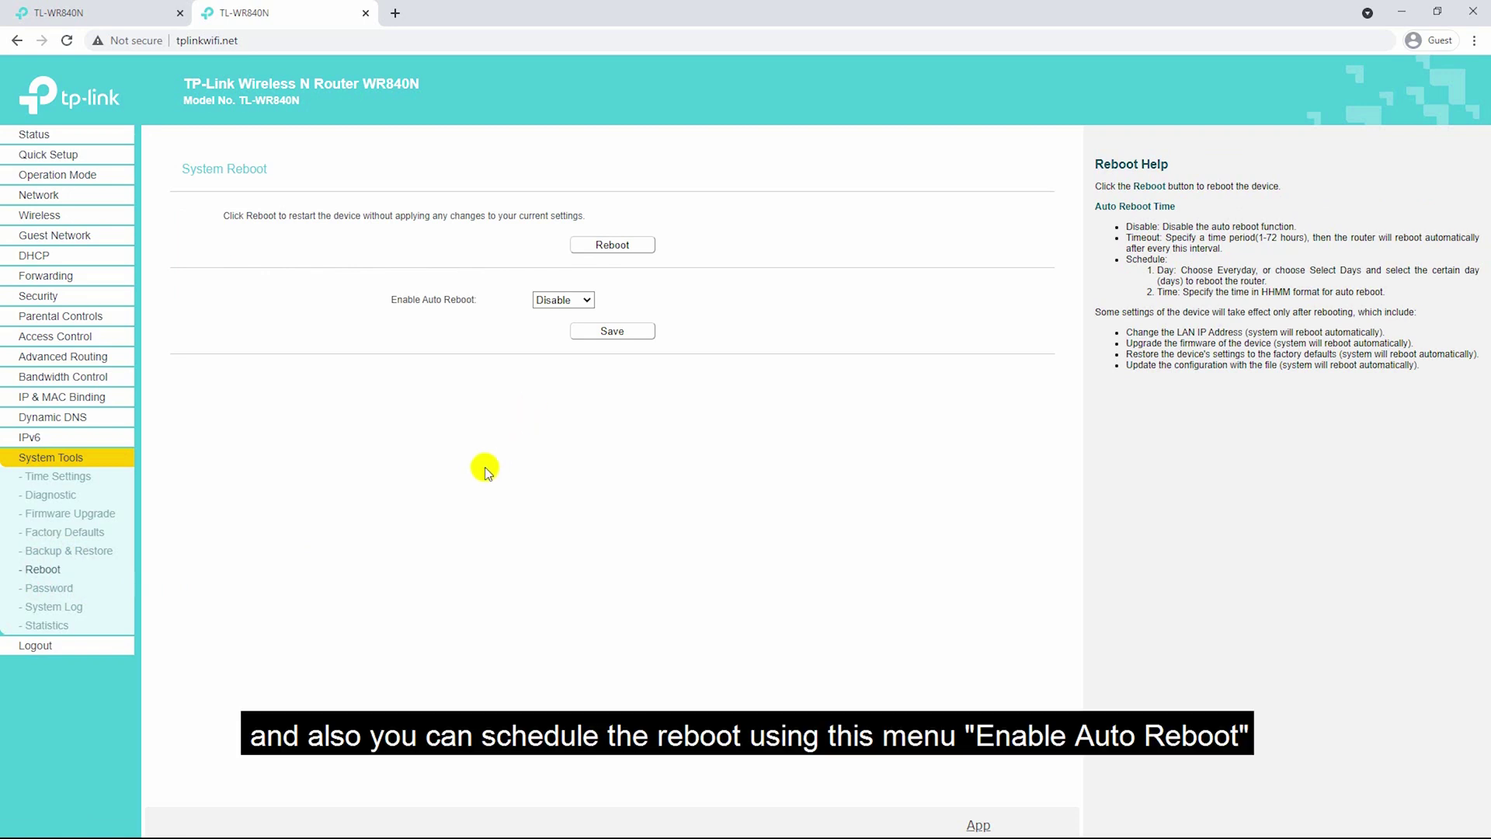
# Schedule auto reboot on selected days Monday through Saturday.
pyautogui.click(575, 303)
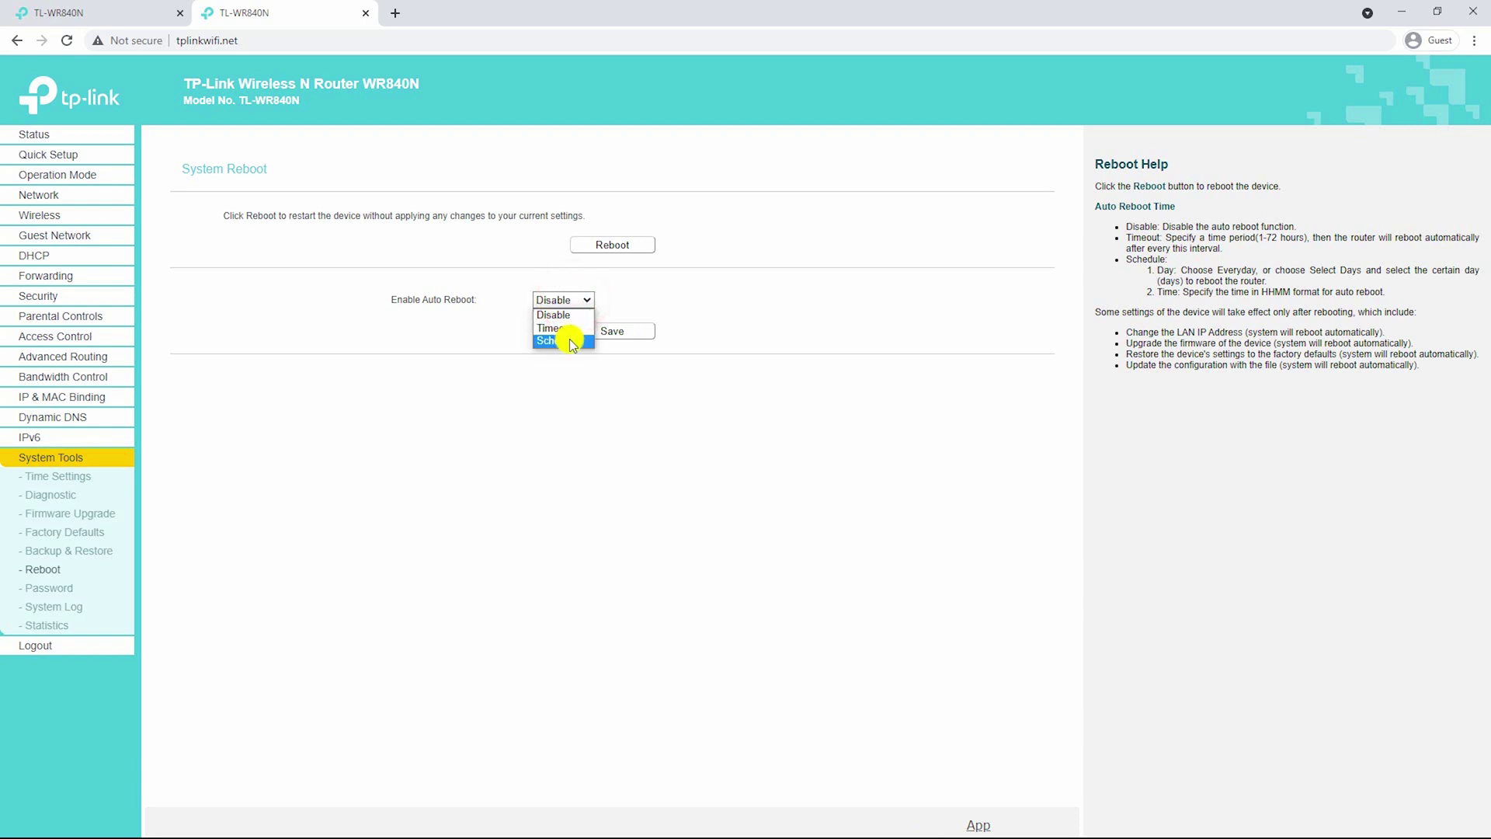
pyautogui.click(571, 342)
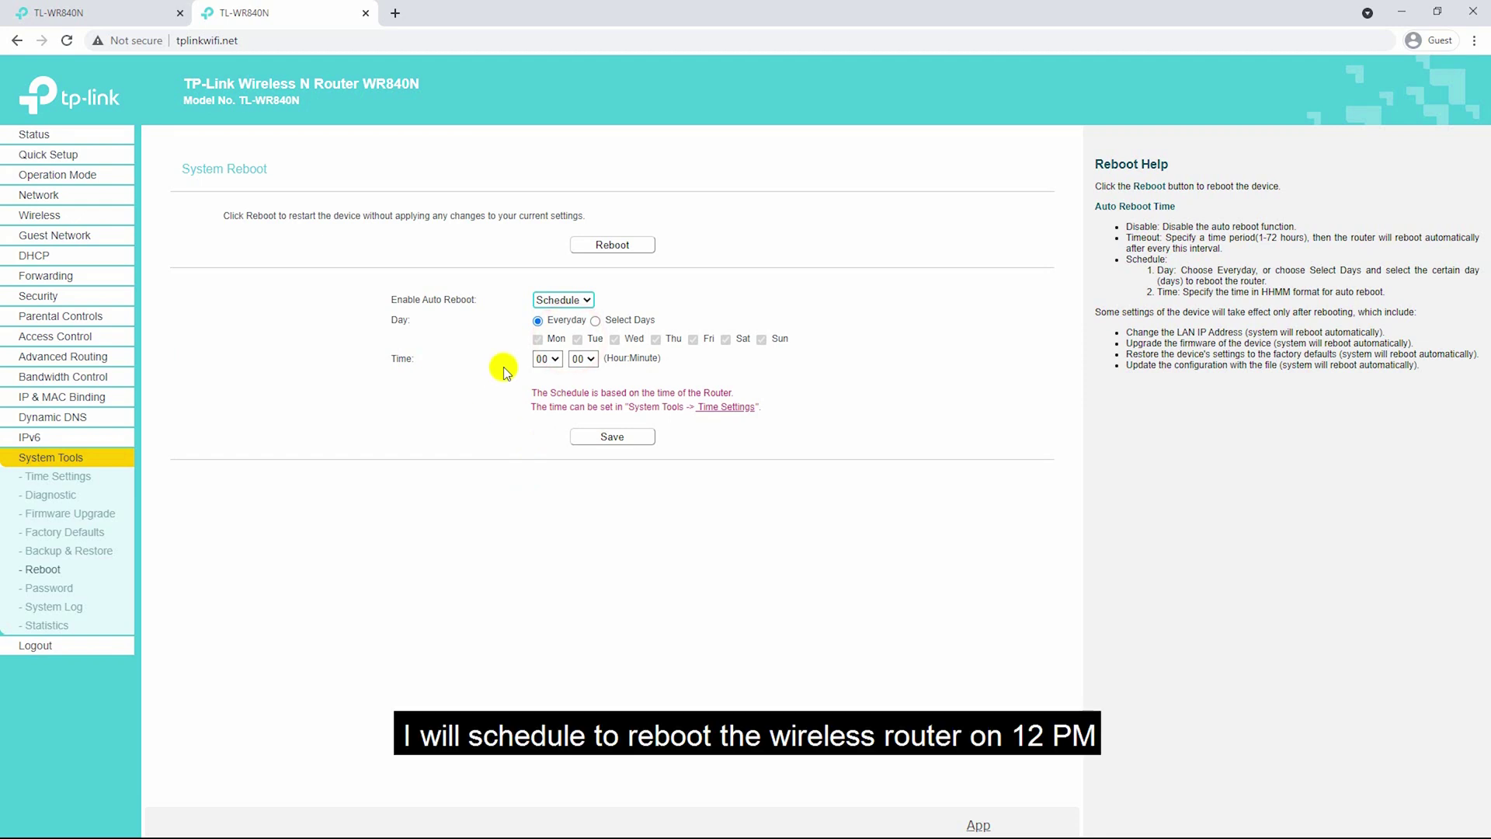
pyautogui.click(595, 322)
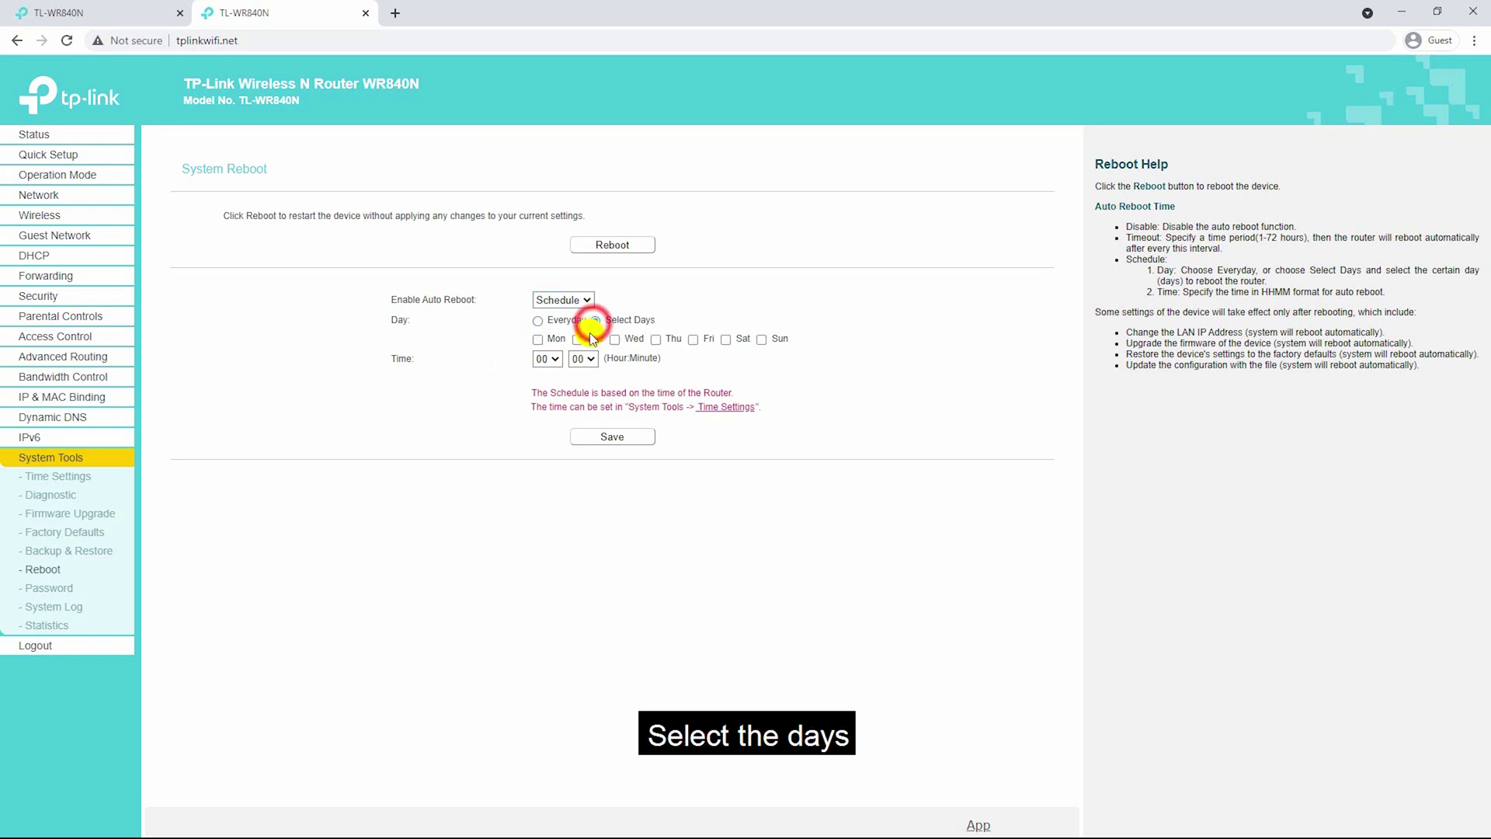
pyautogui.click(538, 339)
pyautogui.click(577, 339)
pyautogui.click(614, 339)
pyautogui.click(655, 340)
pyautogui.click(692, 339)
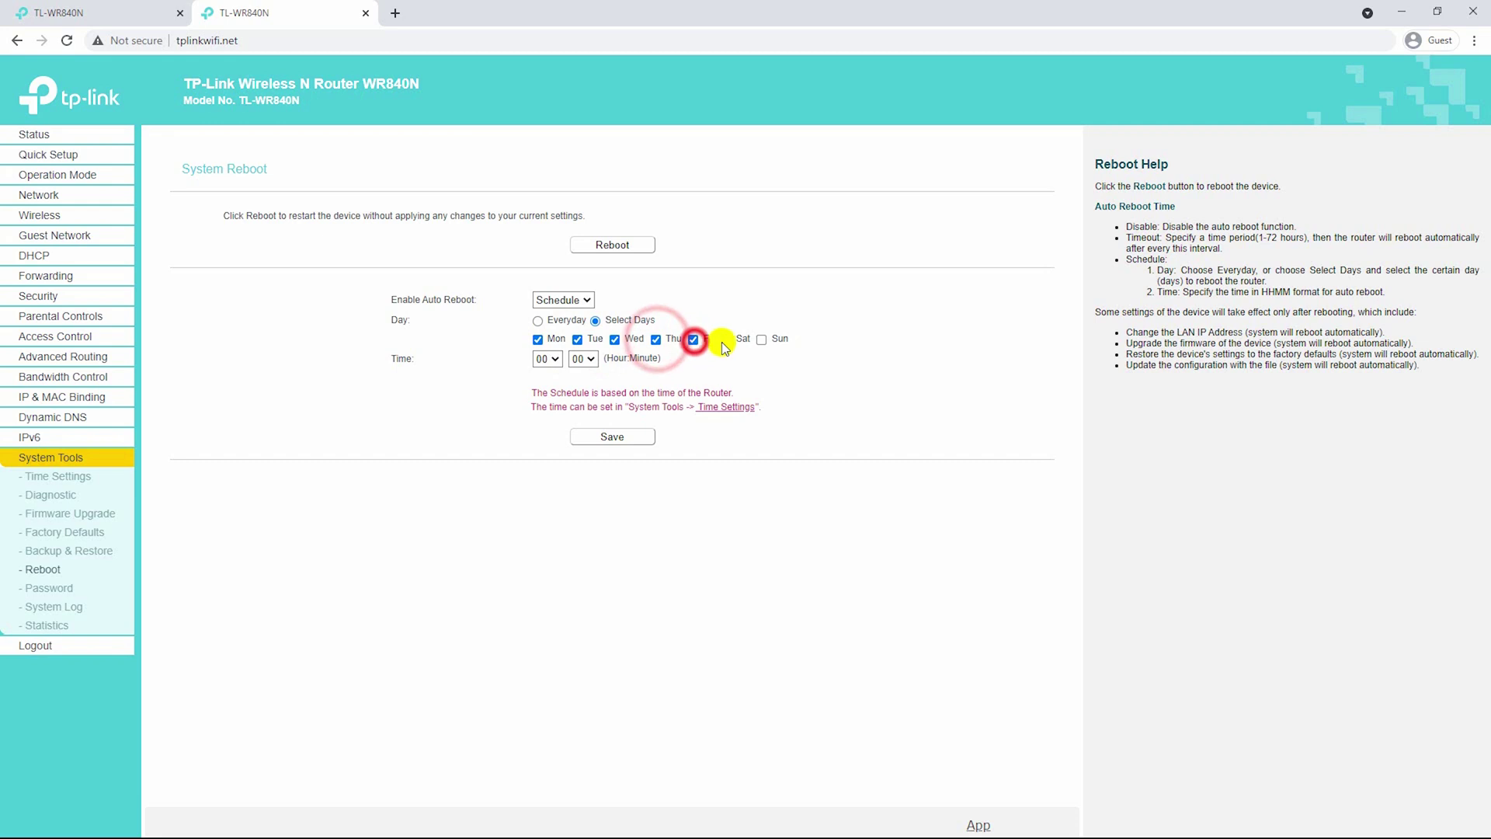
pyautogui.click(725, 339)
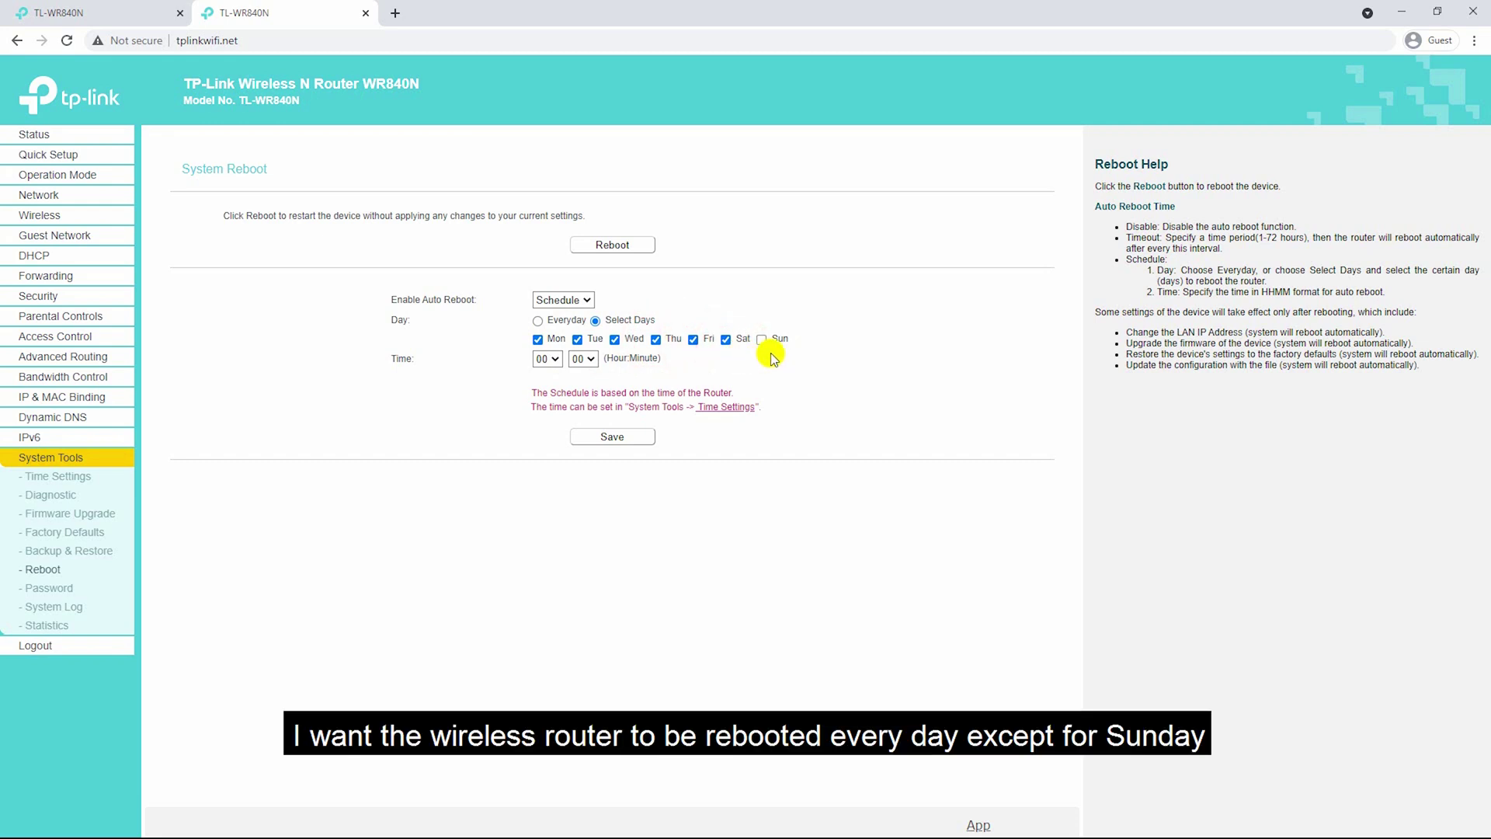
# Set the auto reboot time to 23:59.
pyautogui.click(555, 360)
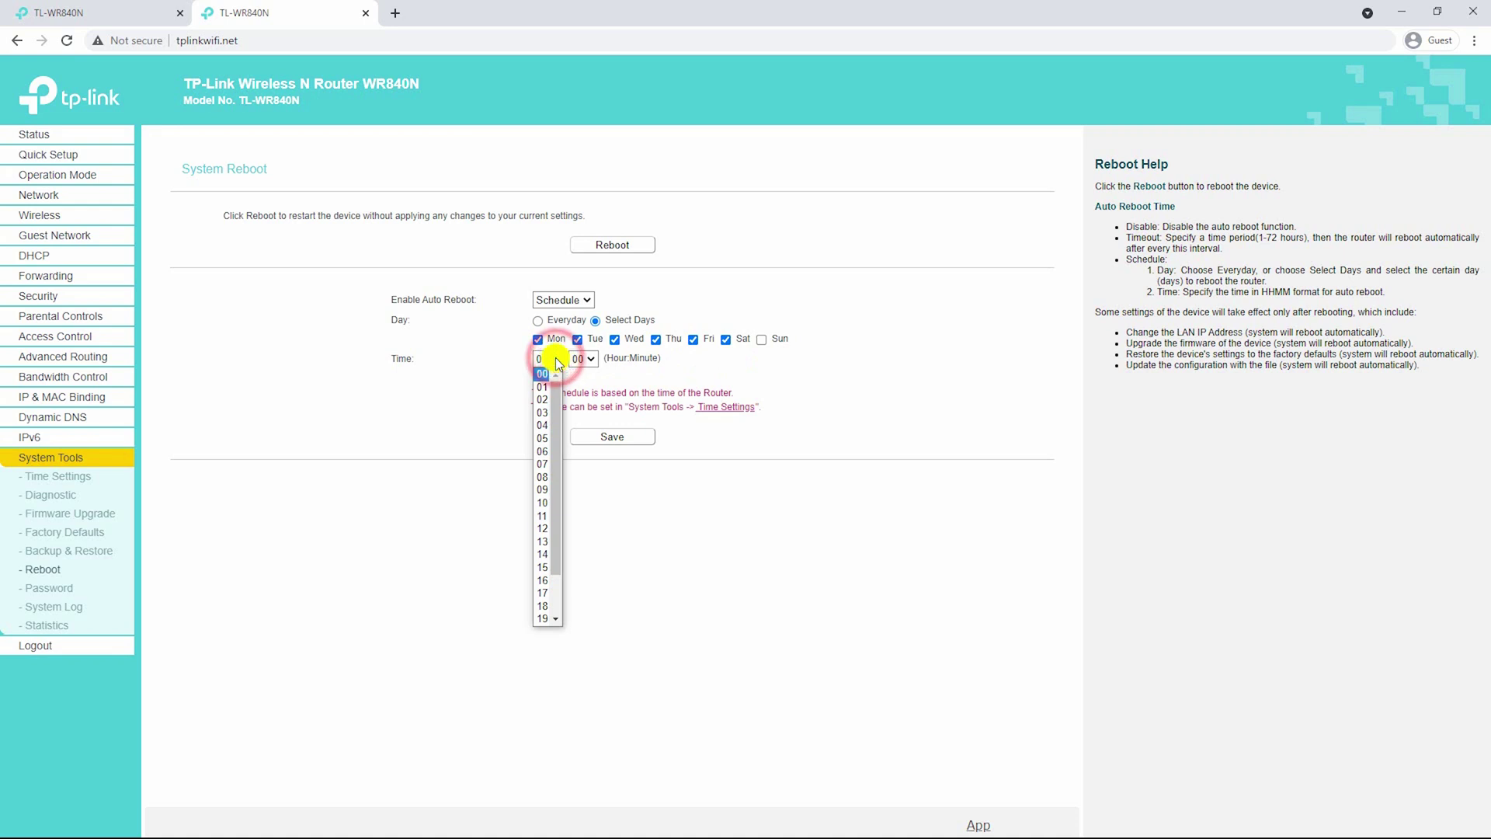
pyautogui.scroll(-1, 552, 614)
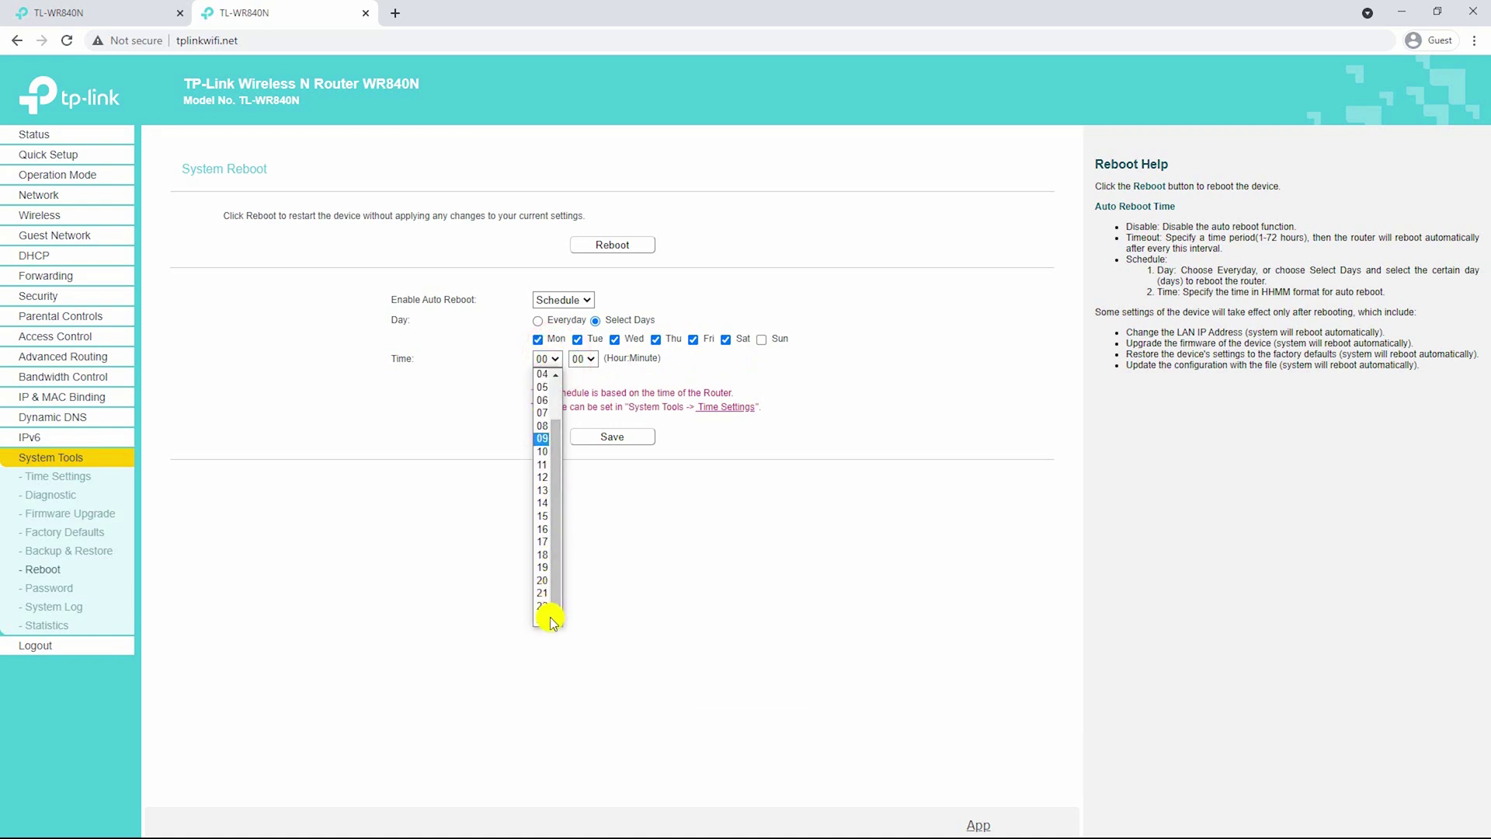
pyautogui.click(549, 619)
pyautogui.click(587, 359)
pyautogui.scroll(-5, 581, 600)
pyautogui.scroll(-6, 581, 606)
pyautogui.click(580, 619)
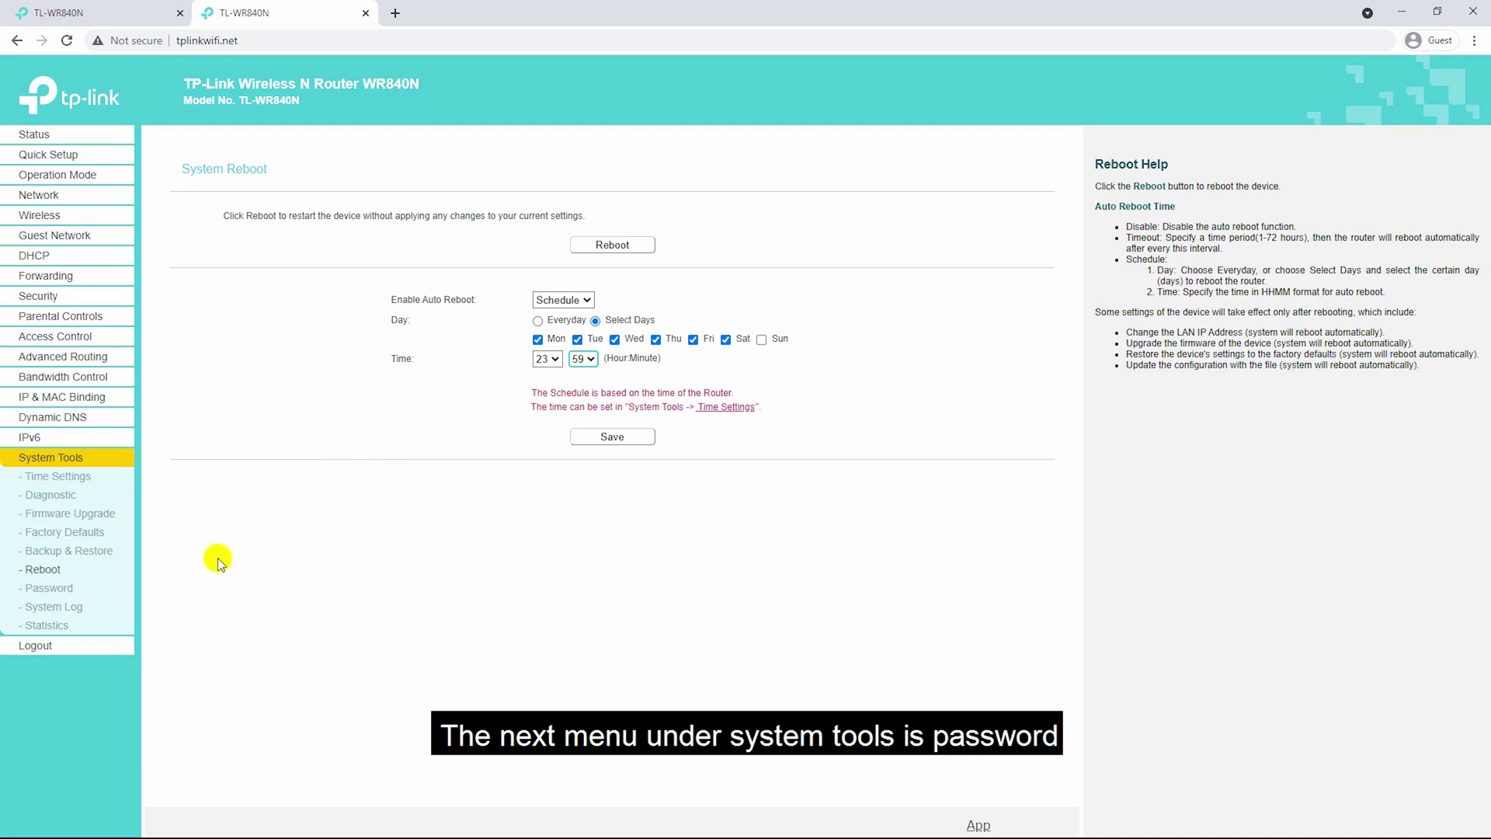
# On the Password page, enter old username admin and the current password.
pyautogui.click(66, 589)
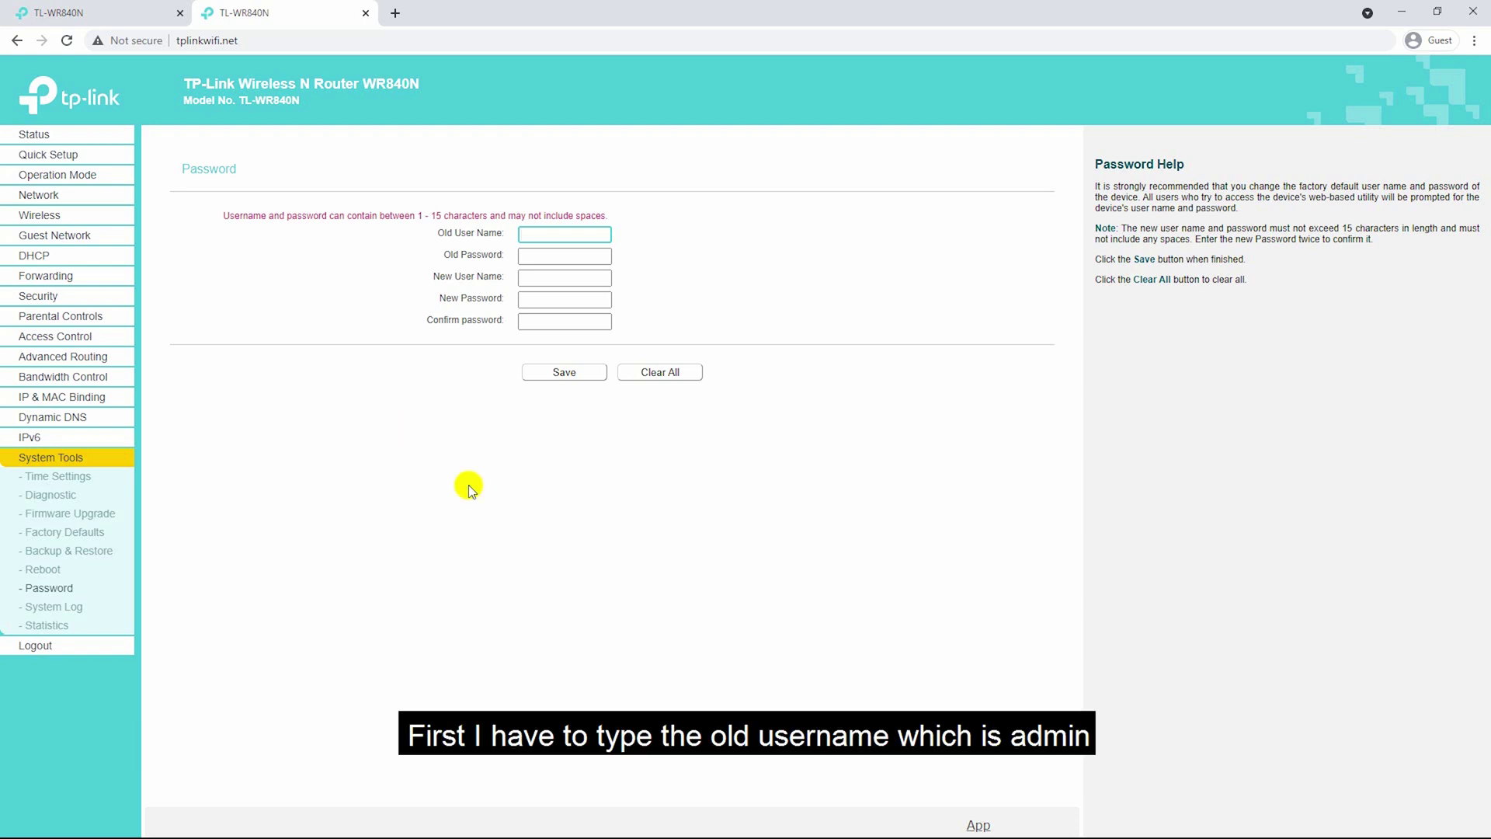
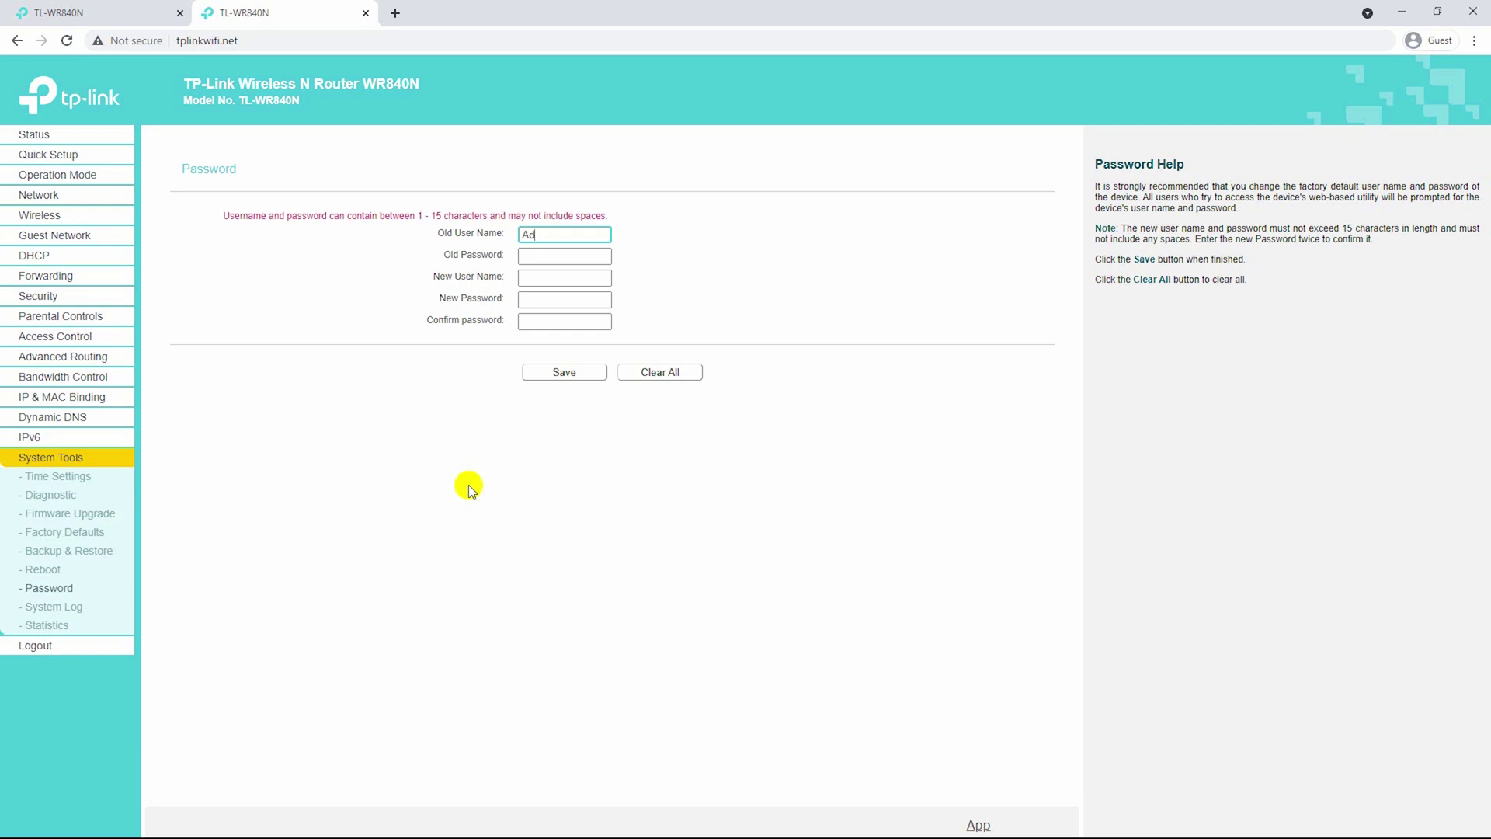
pyautogui.press('Tab')
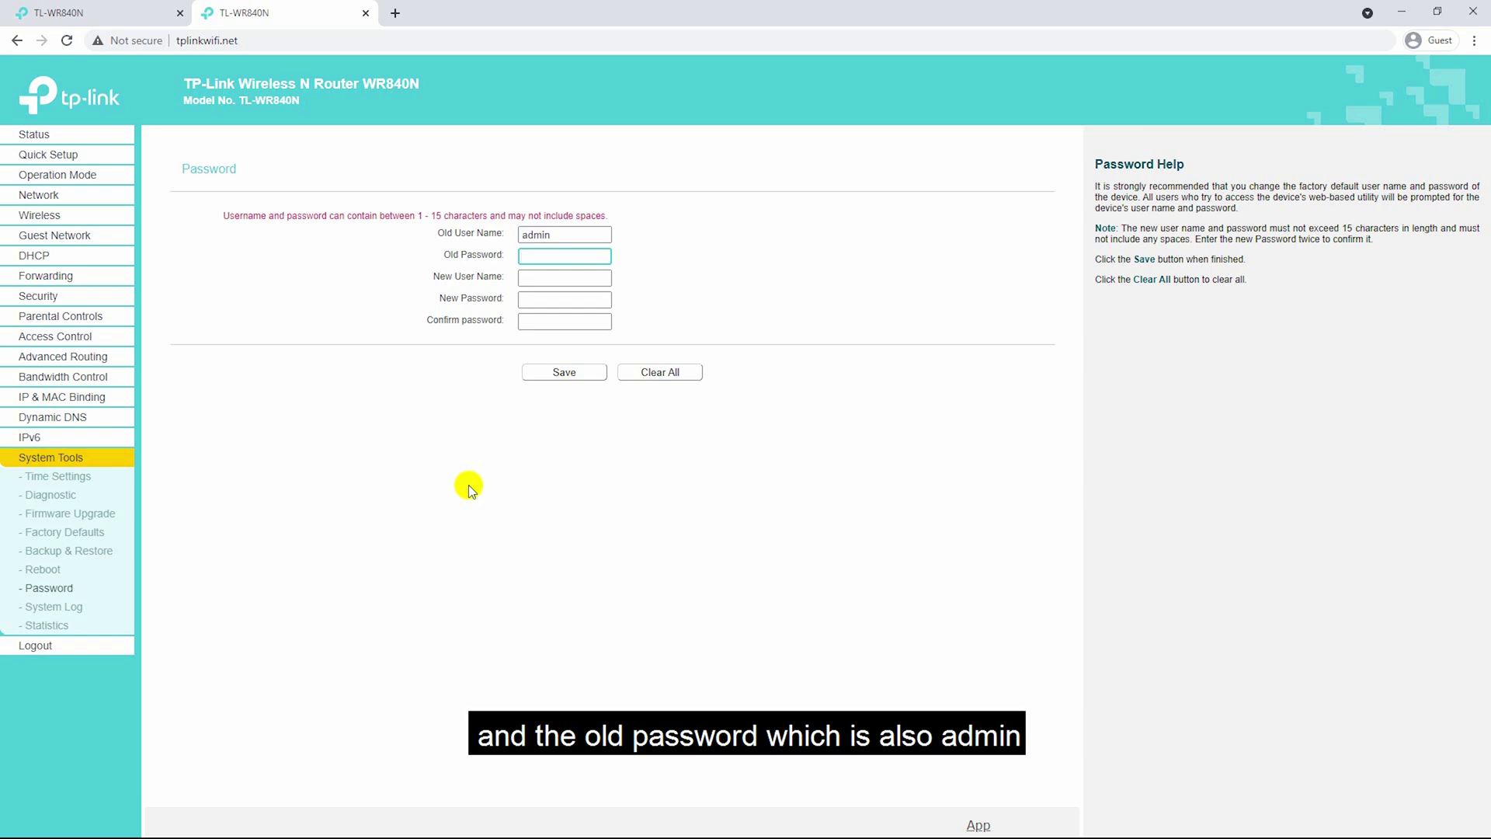
# Enter new username root and type the new password twice.
pyautogui.press('Tab')
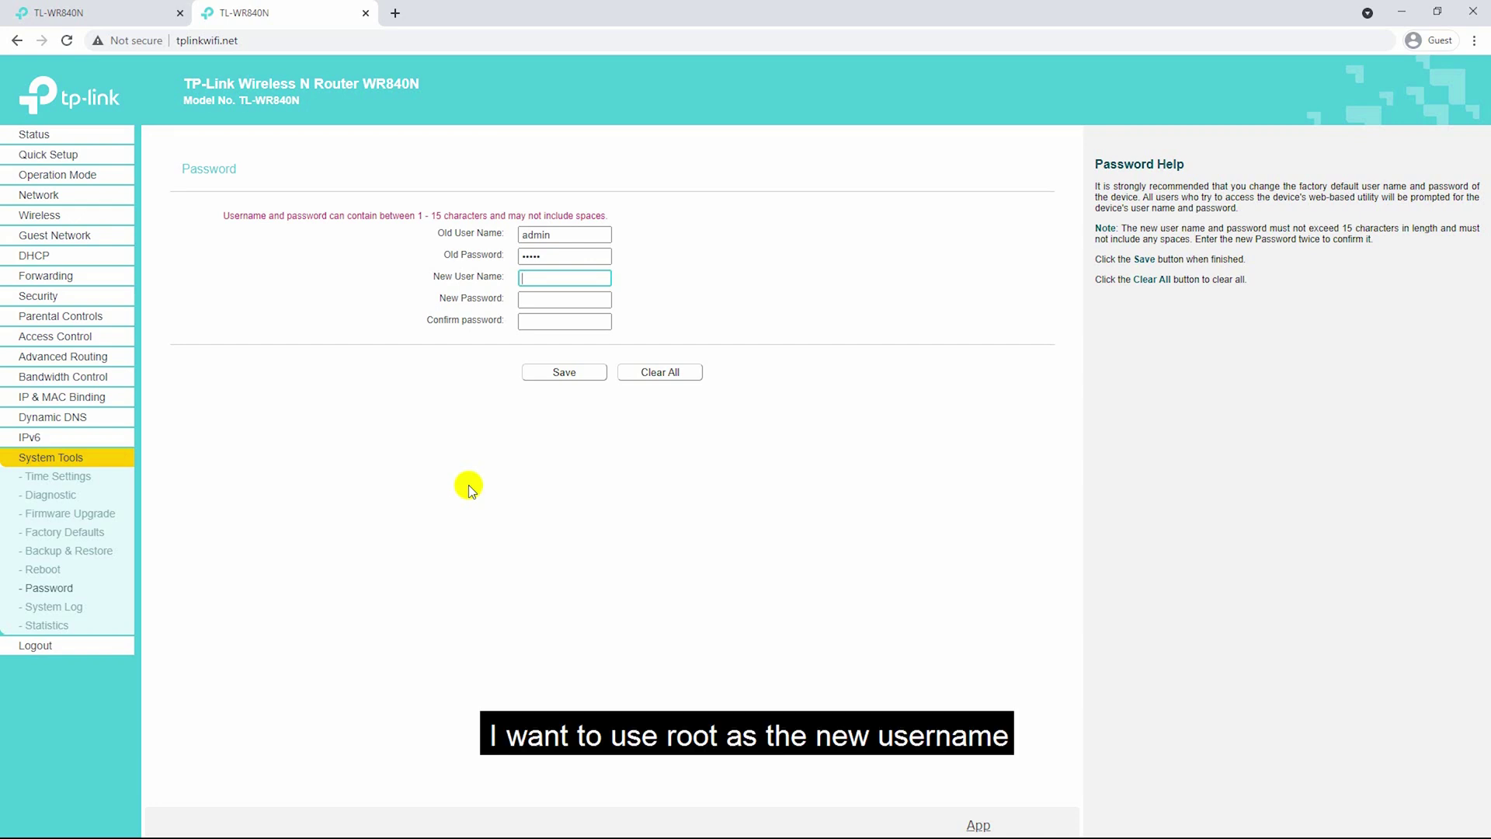
pyautogui.write('root')
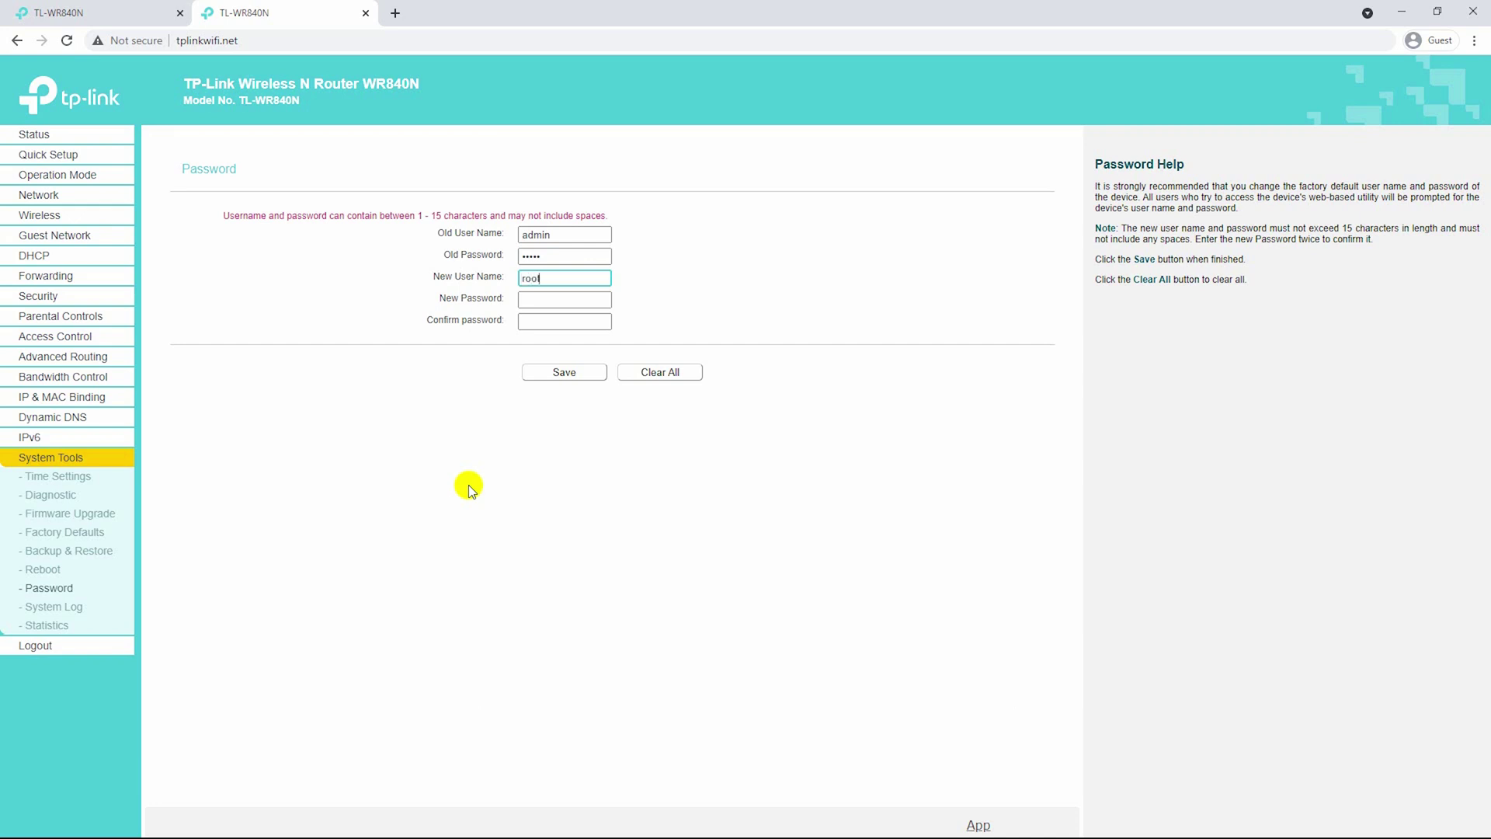
pyautogui.press('Tab')
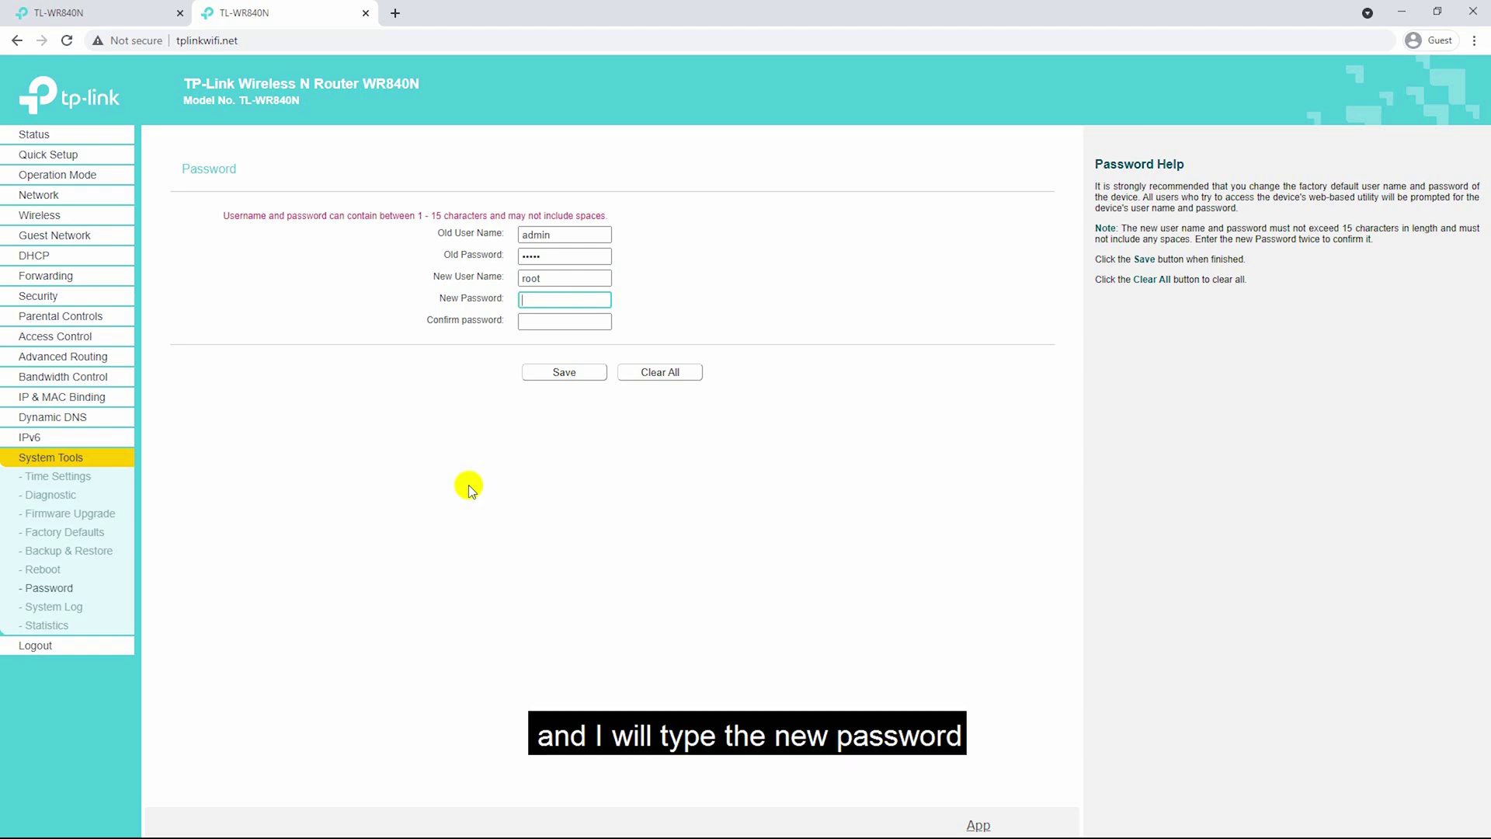
pyautogui.write('••••••••••')
pyautogui.press('Tab')
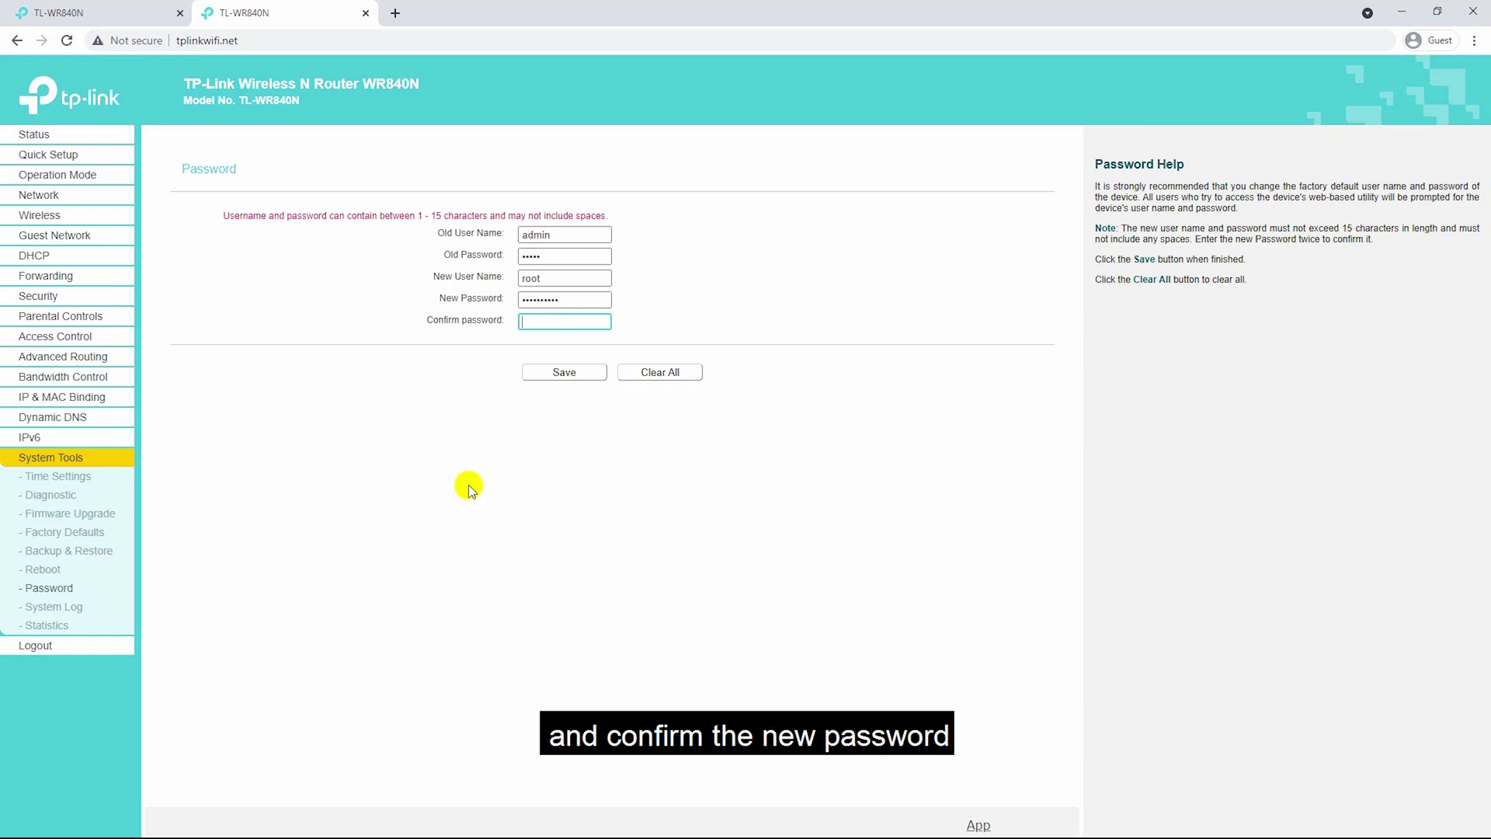
pyautogui.write('•••••••')
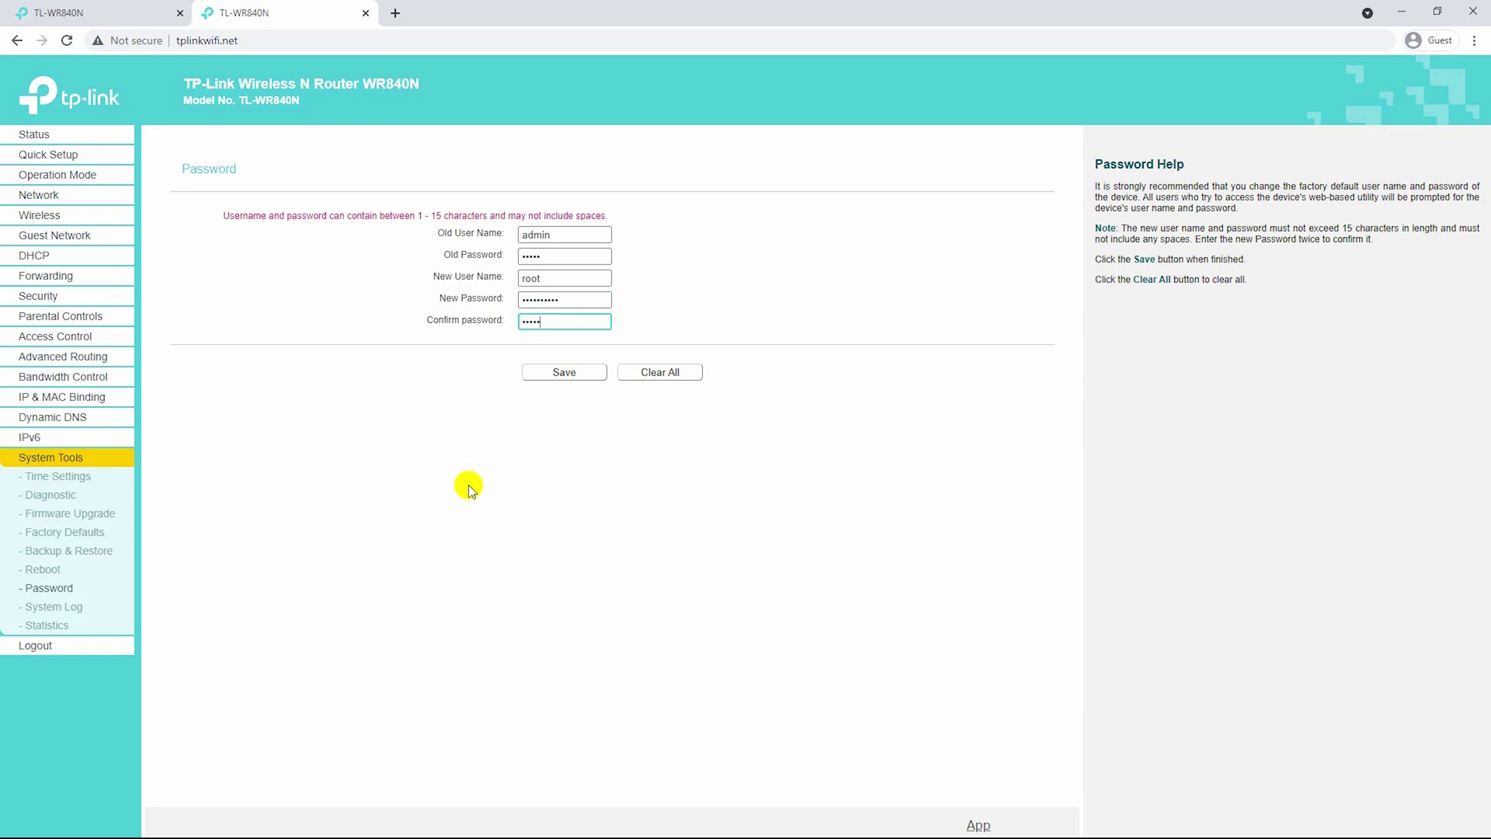
pyautogui.write('•••')
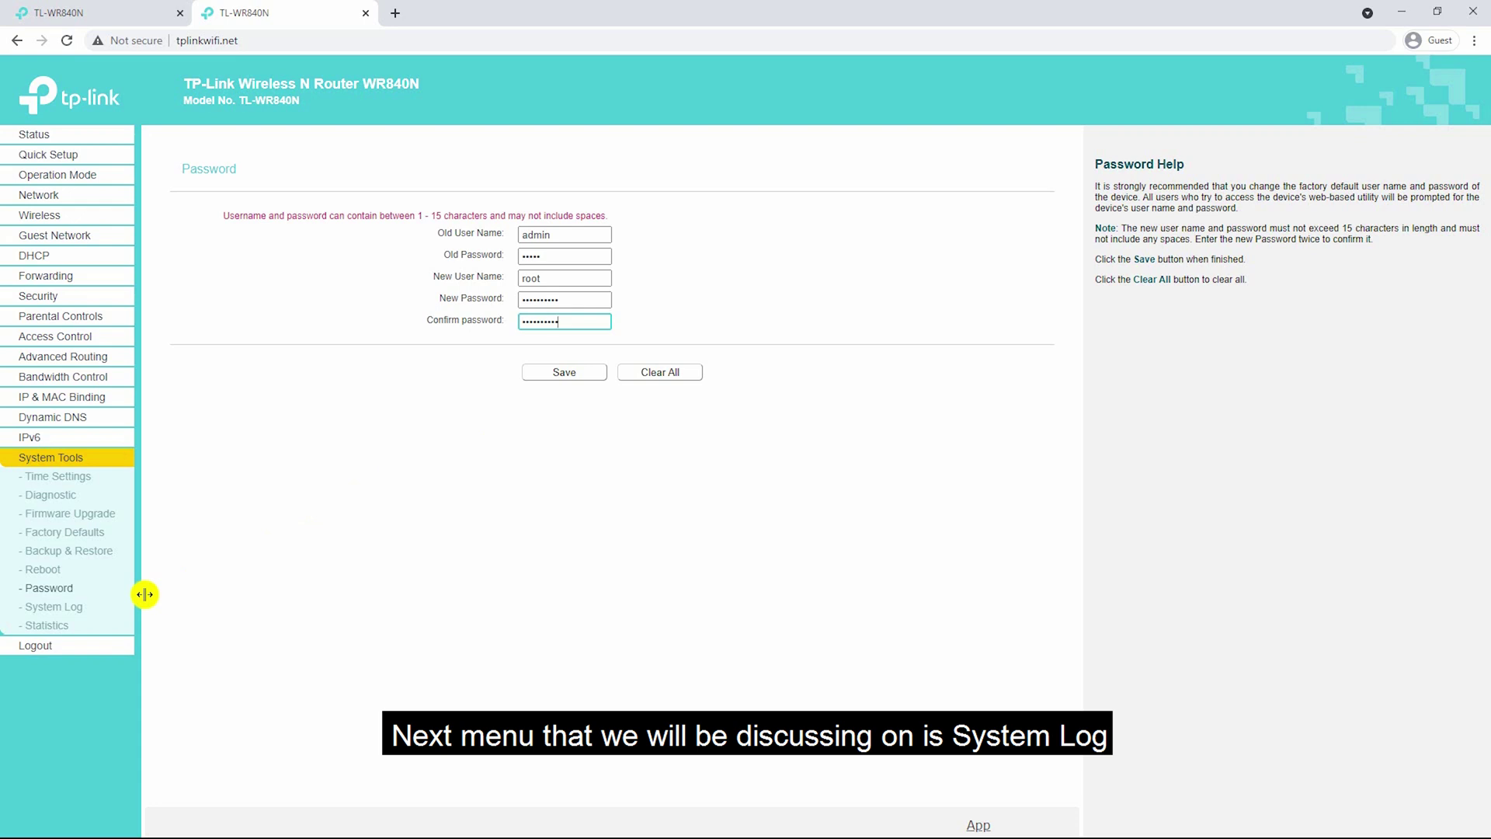
# Check the System Log's level list, leave it on Debug, then open Traffic Statistics.
pyautogui.click(80, 609)
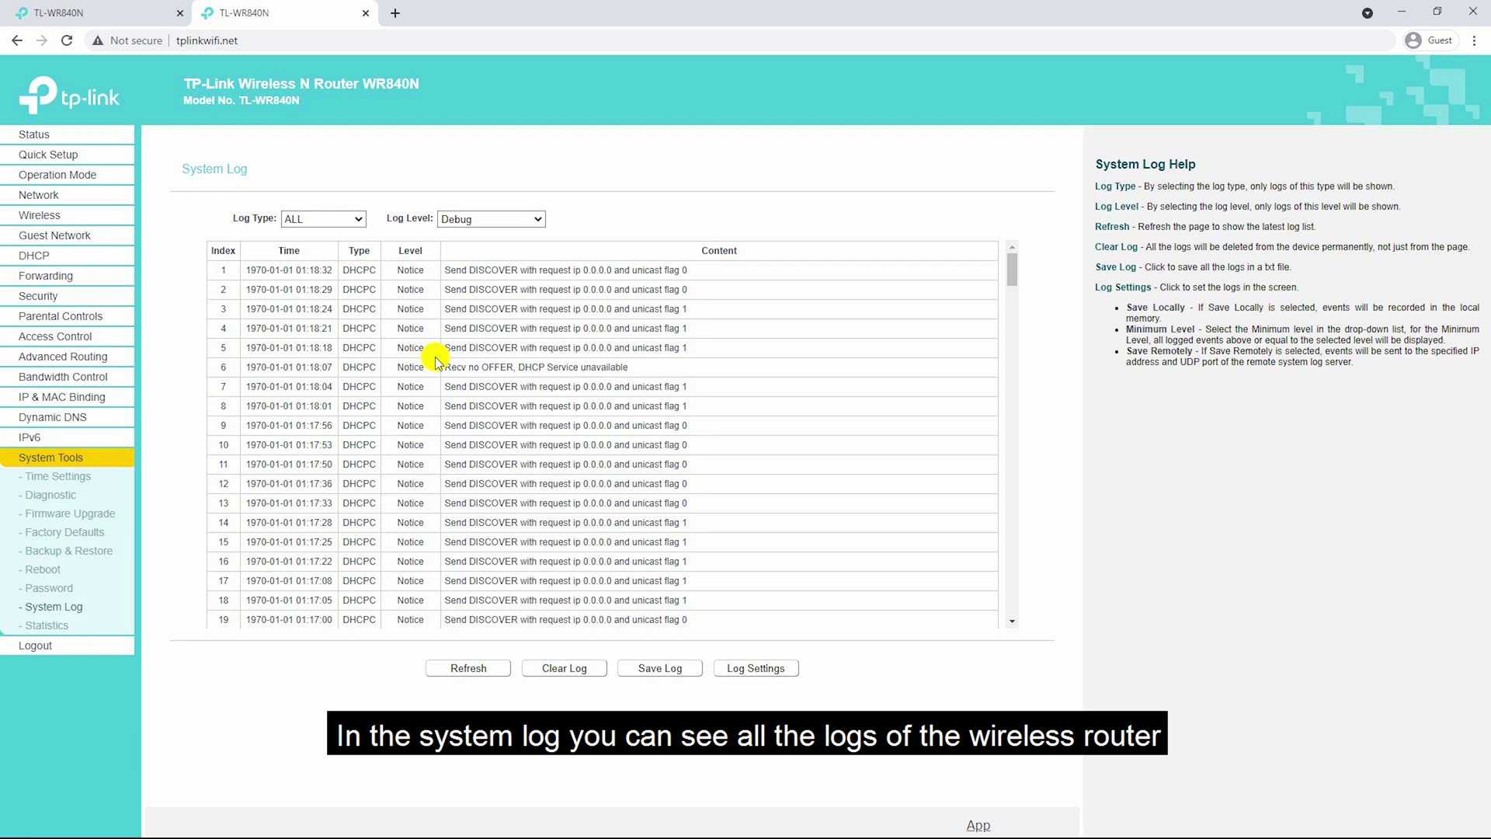
pyautogui.click(485, 221)
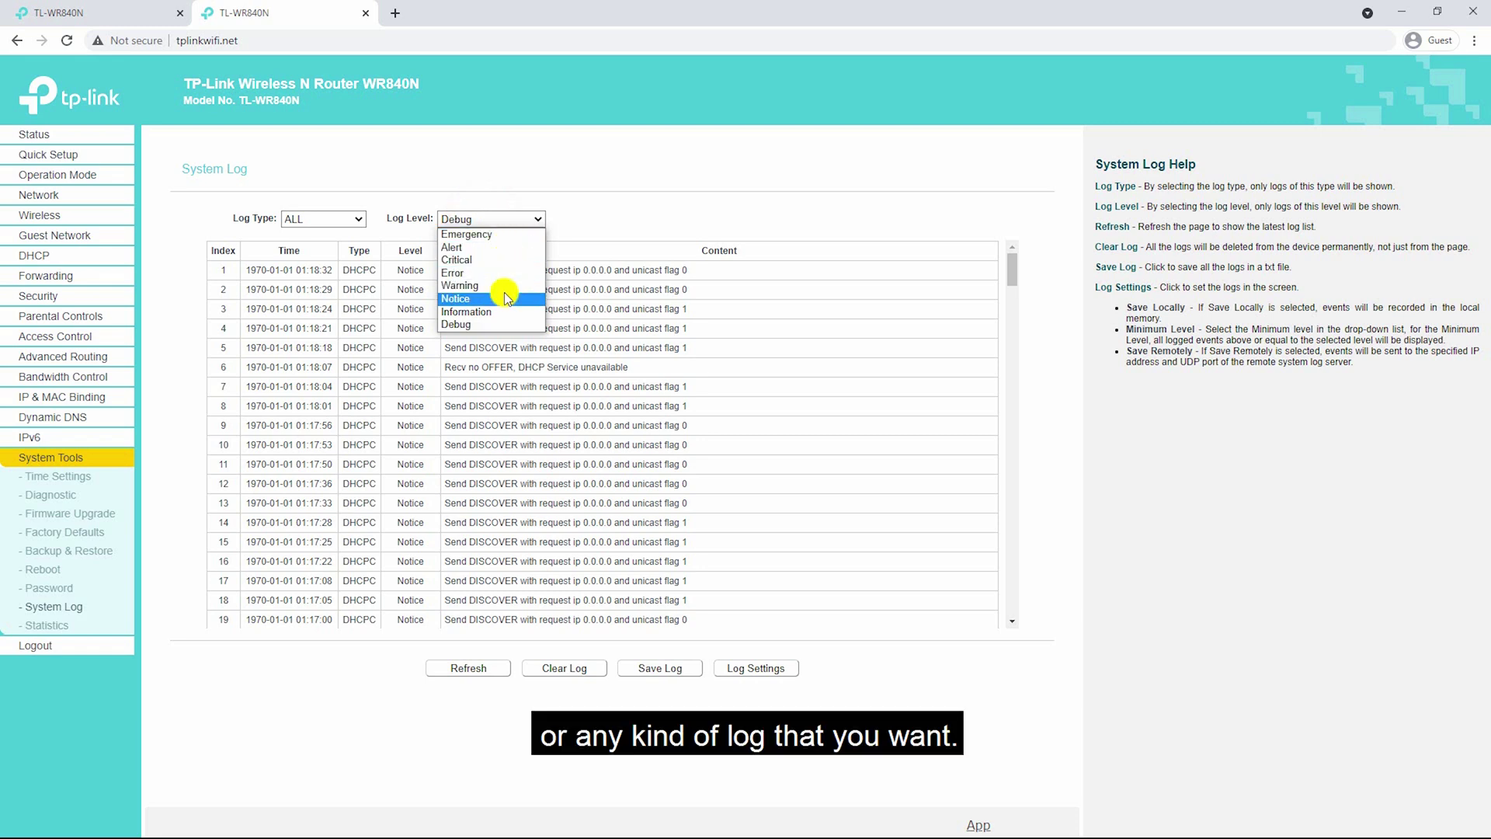
pyautogui.click(188, 423)
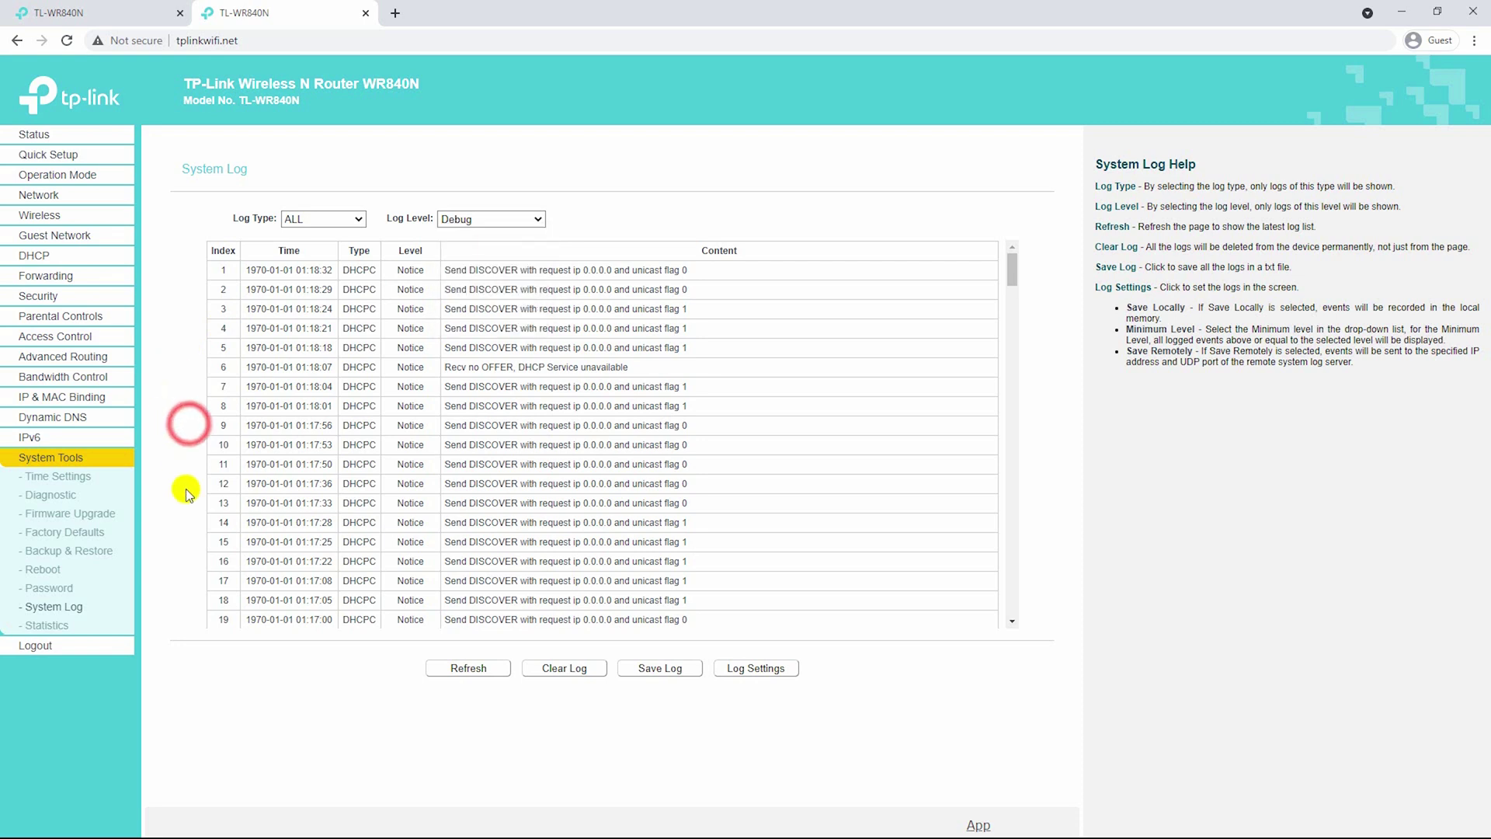
pyautogui.click(64, 626)
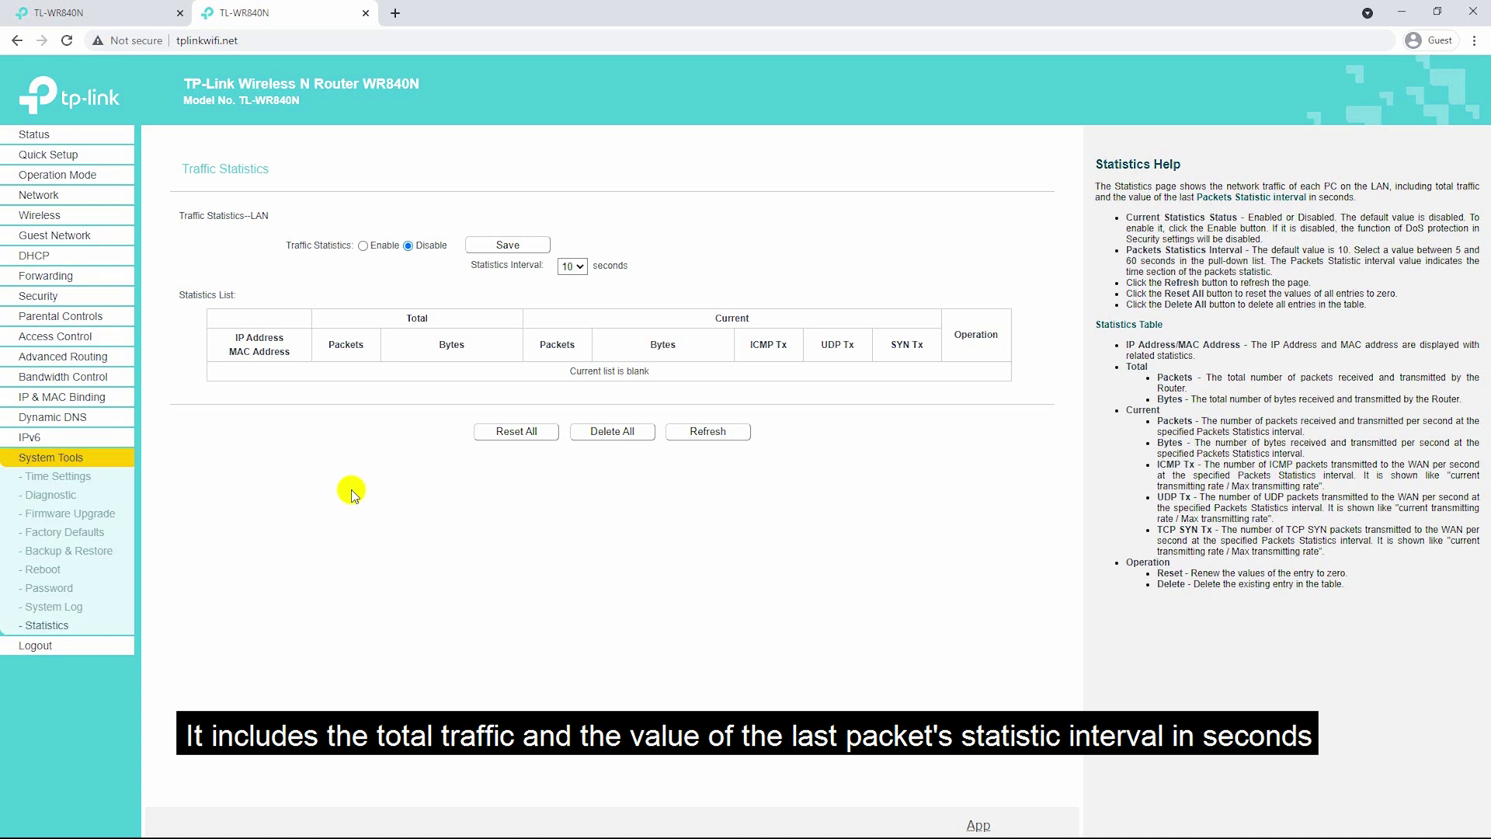
# Log out of the router interface and confirm with OK.
pyautogui.click(57, 651)
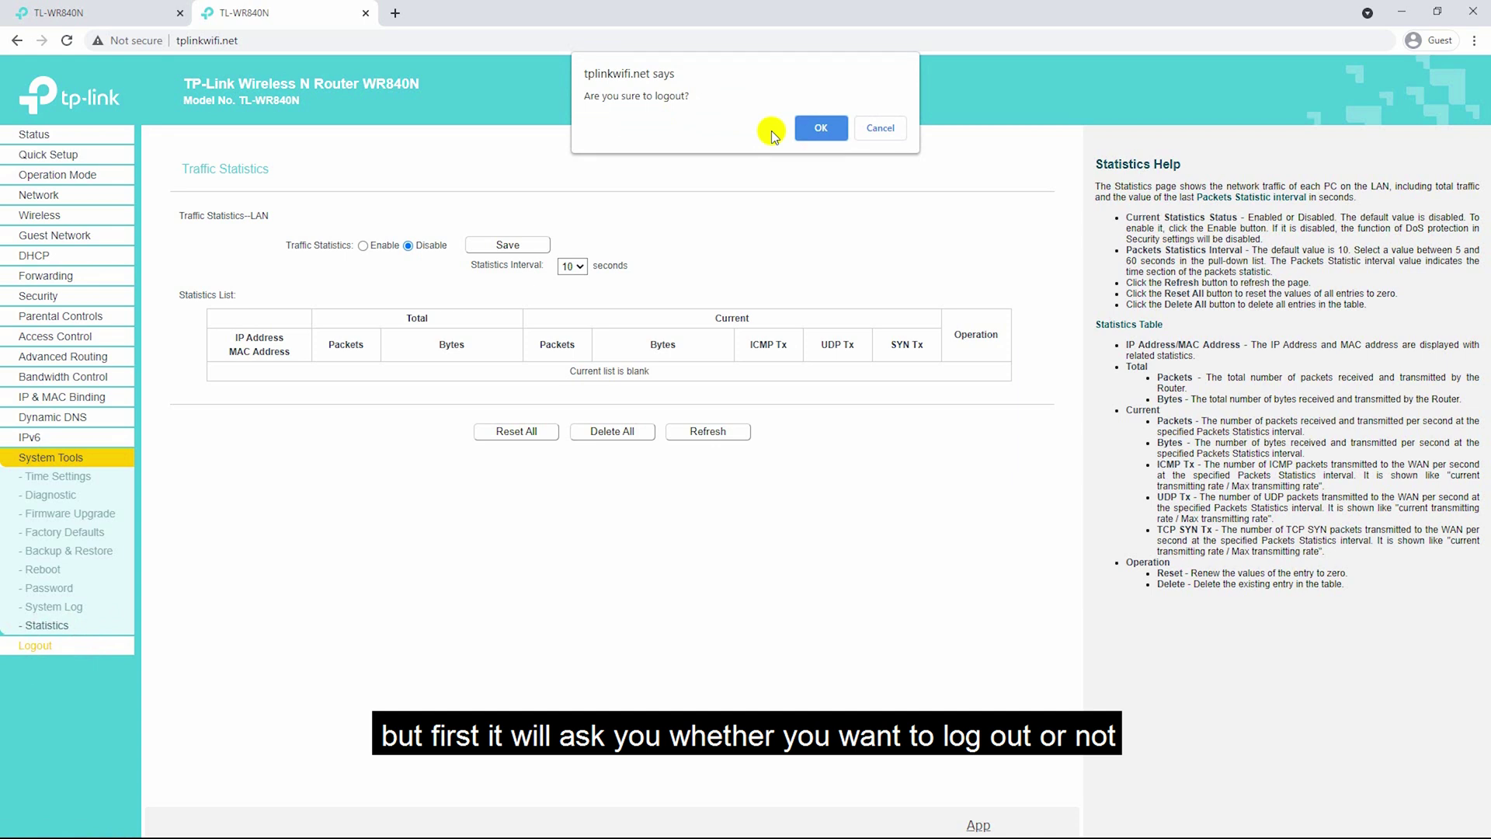
pyautogui.click(822, 129)
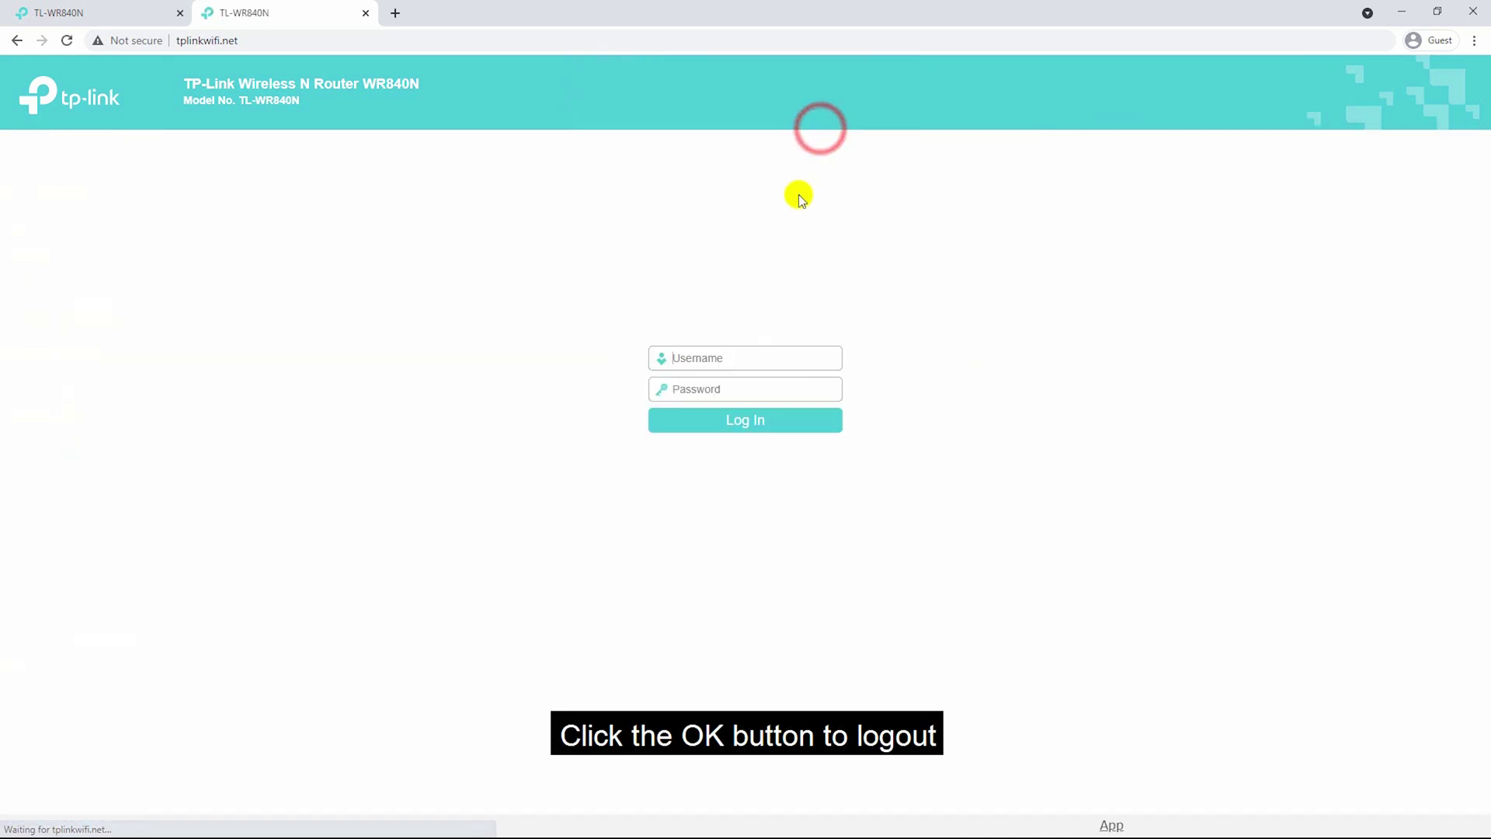